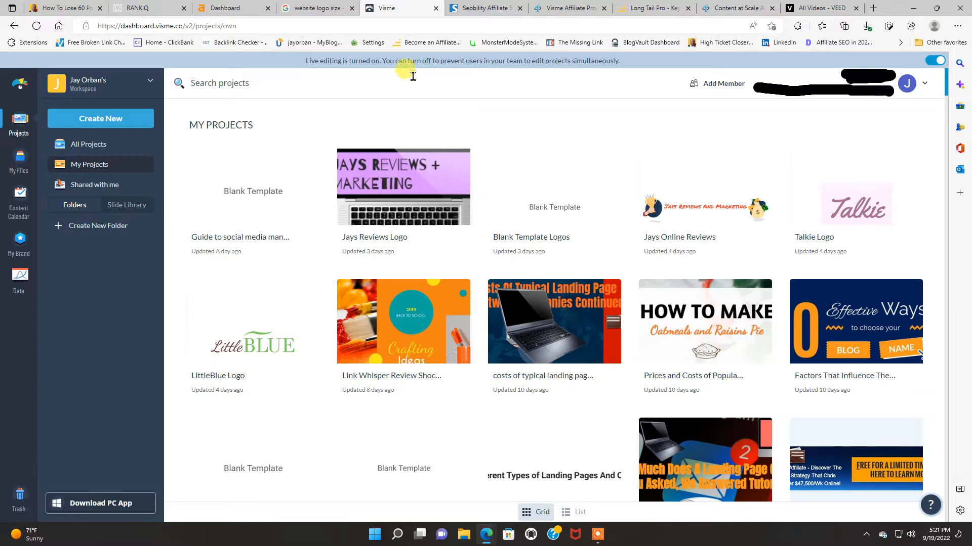
- Look up the recommended website logo dimensions in the Google results, highlight them, and return to Visme
click(324, 9)
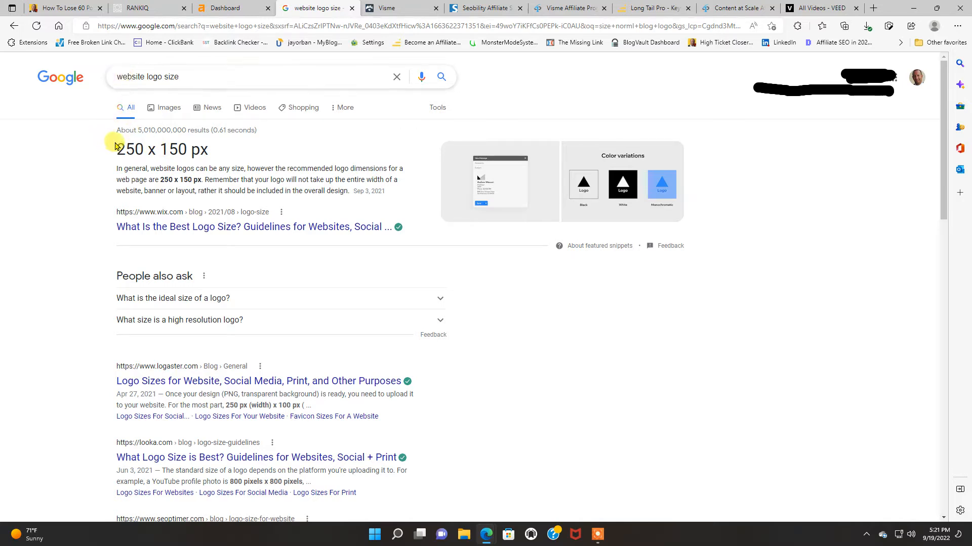
drag(116, 149, 208, 152)
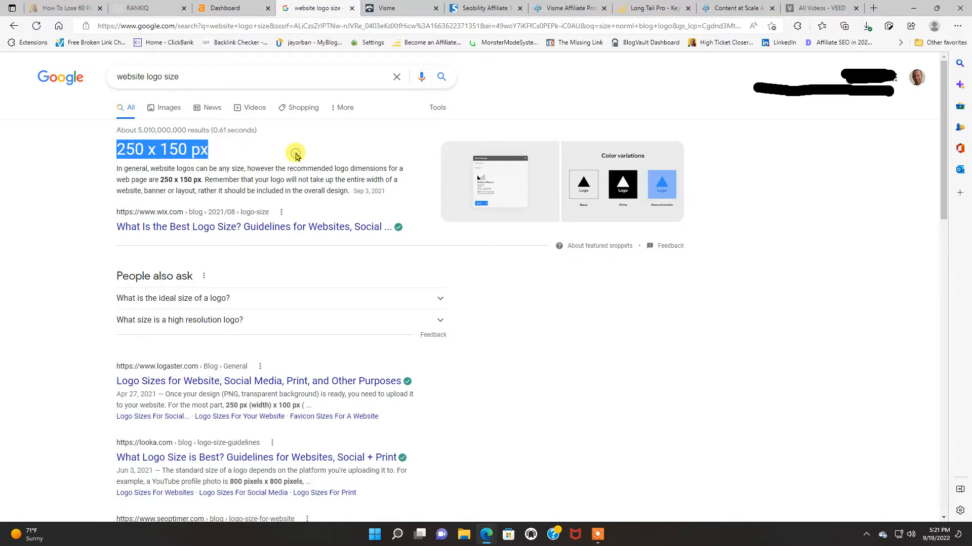
click(400, 10)
- Open the custom-size setup for a new project and recheck the recommended logo size in the Google results
mouse_move(531, 193)
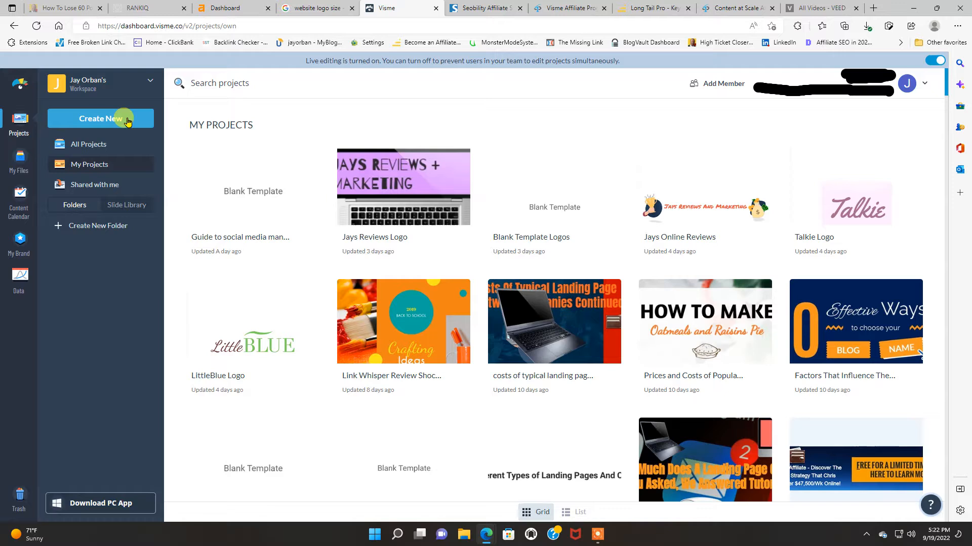
click(126, 120)
mouse_move(126, 145)
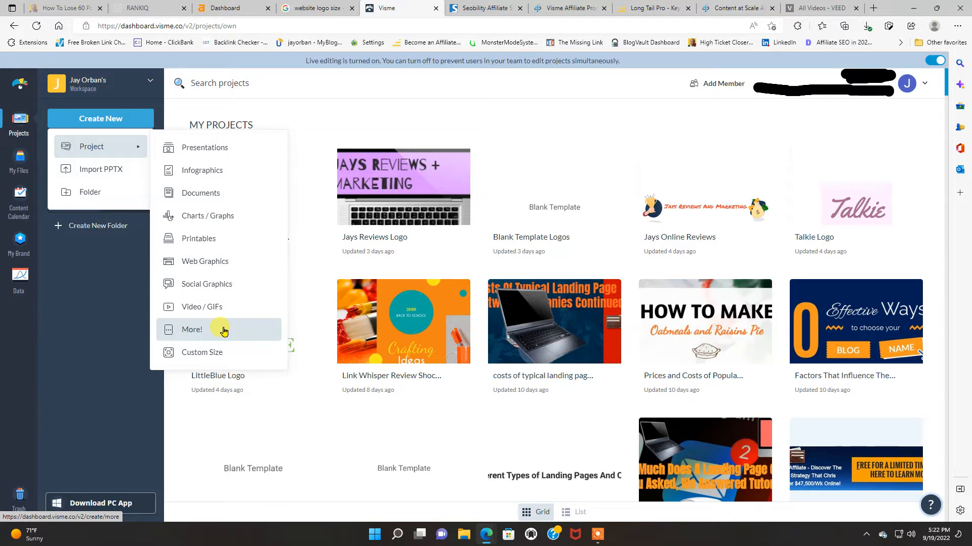
click(218, 352)
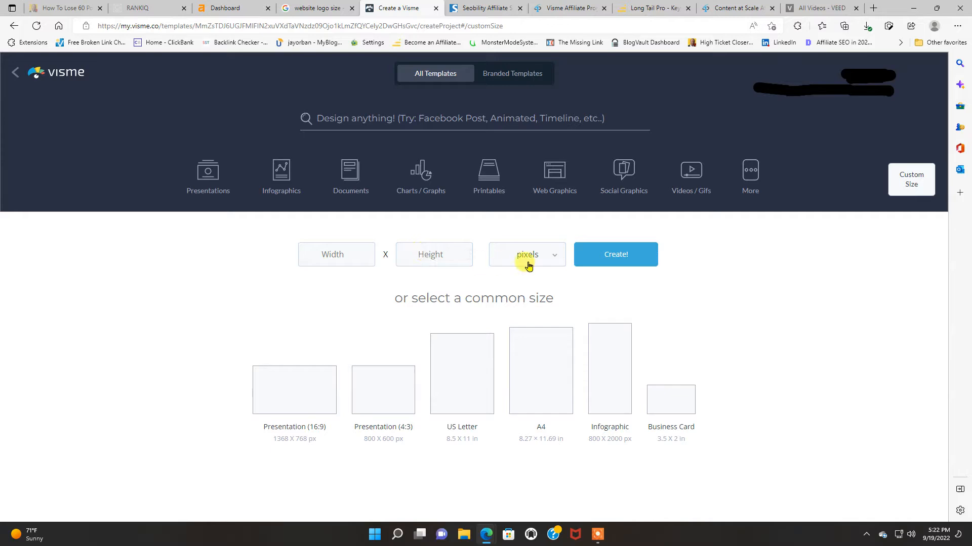
click(324, 8)
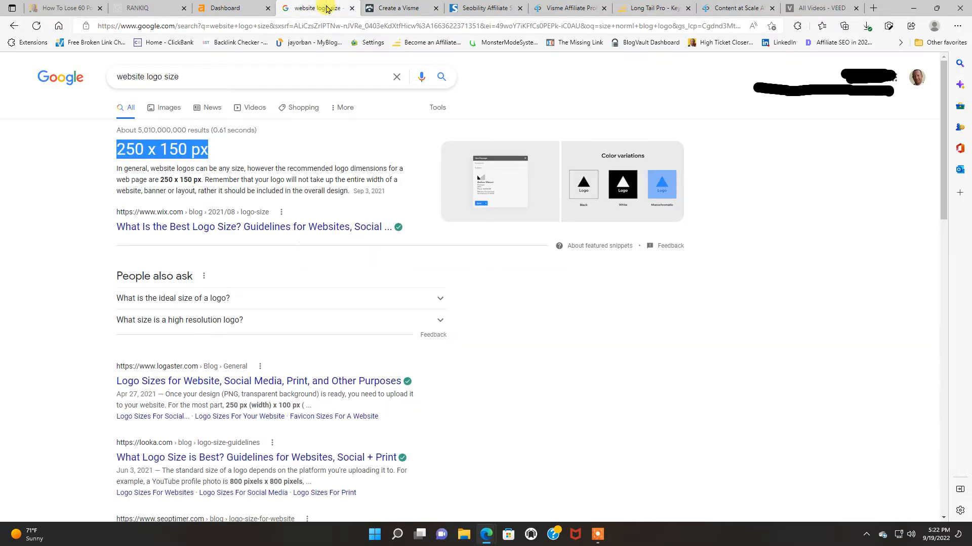
click(405, 8)
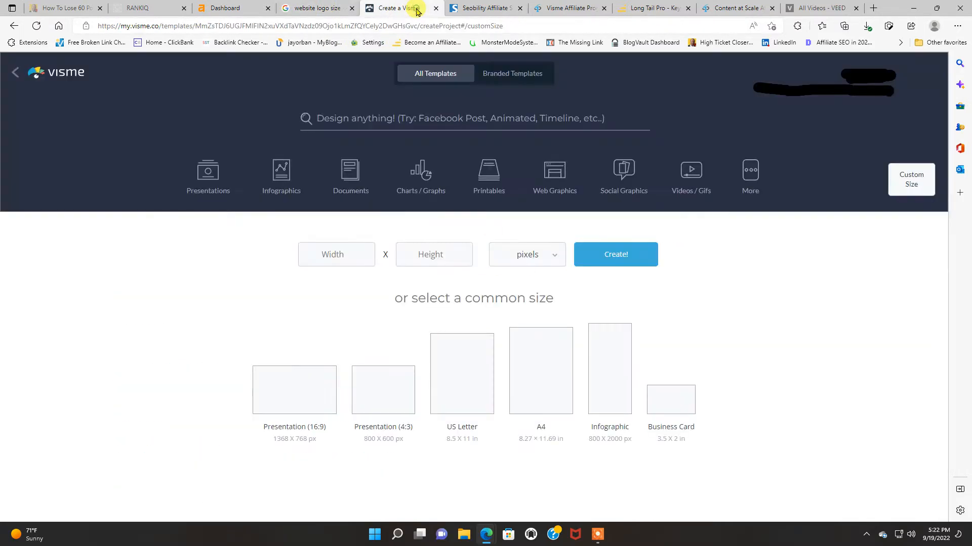
- Create a blank project 250 pixels wide and 150 pixels high
click(326, 259)
text(250)
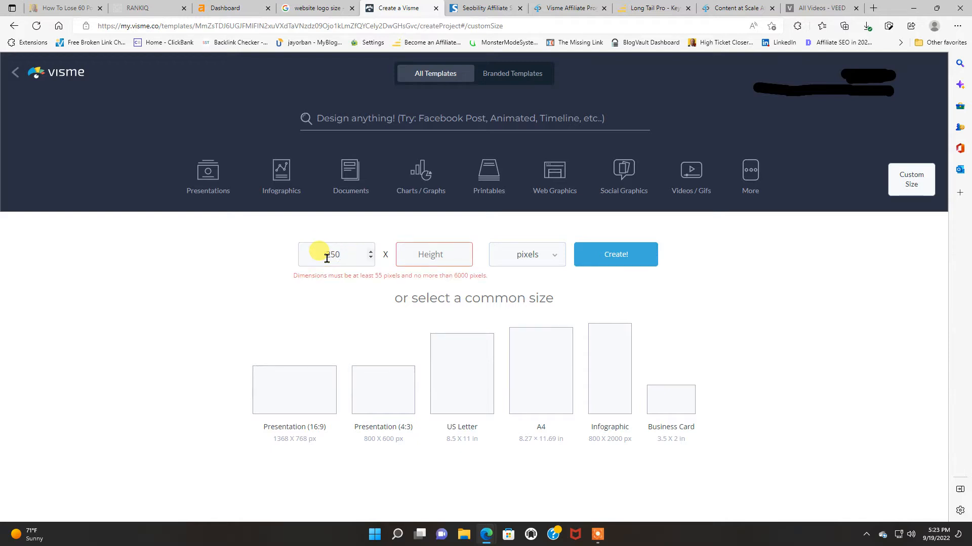
click(432, 259)
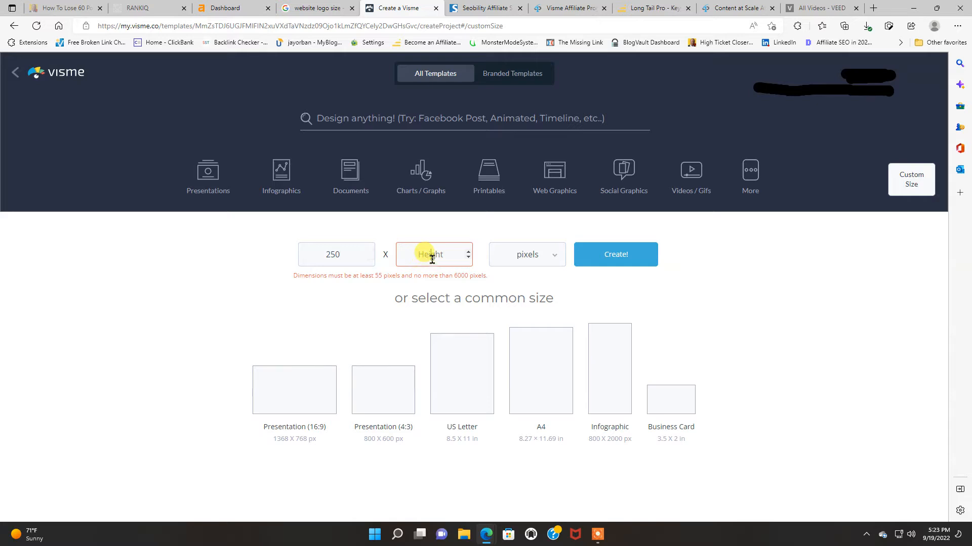
text(150)
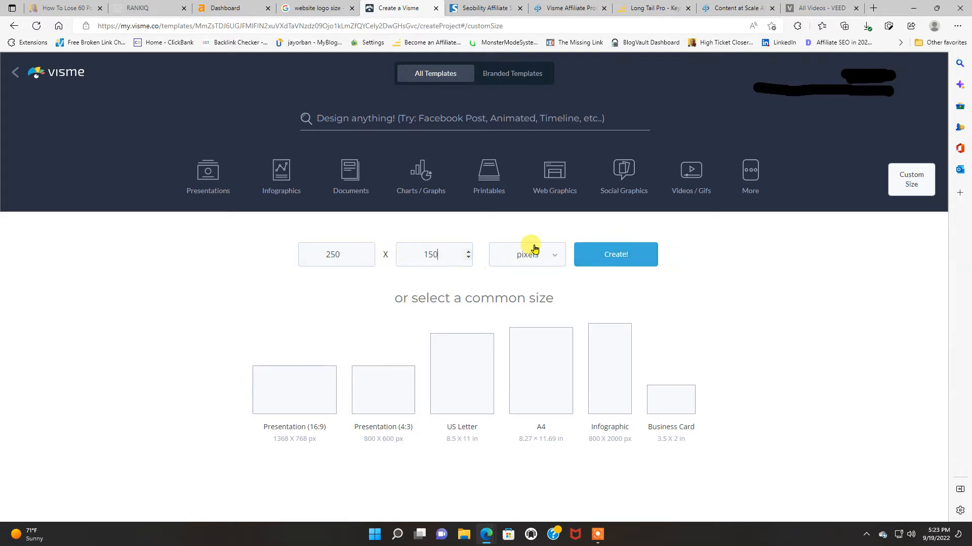
click(626, 262)
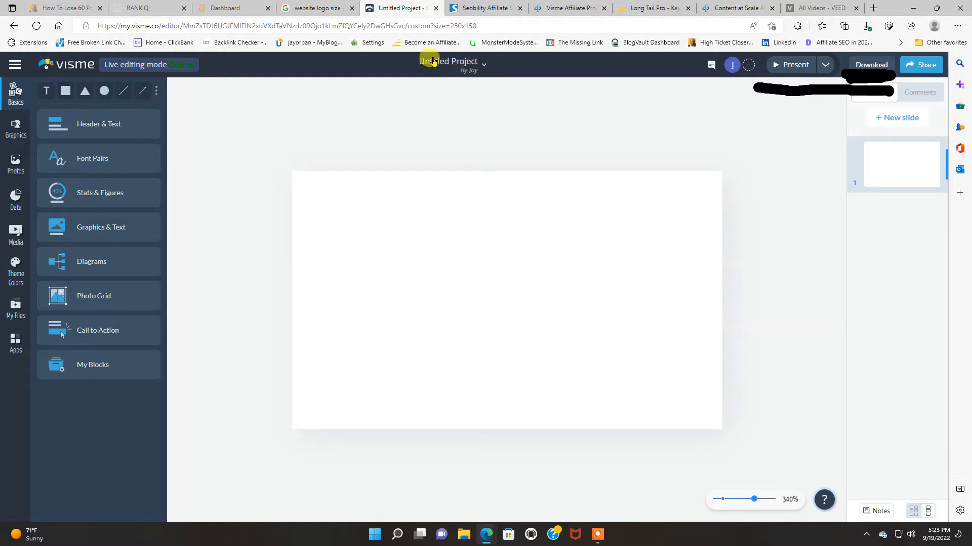
- Rename the untitled project as "Logo For Blog"
click(484, 66)
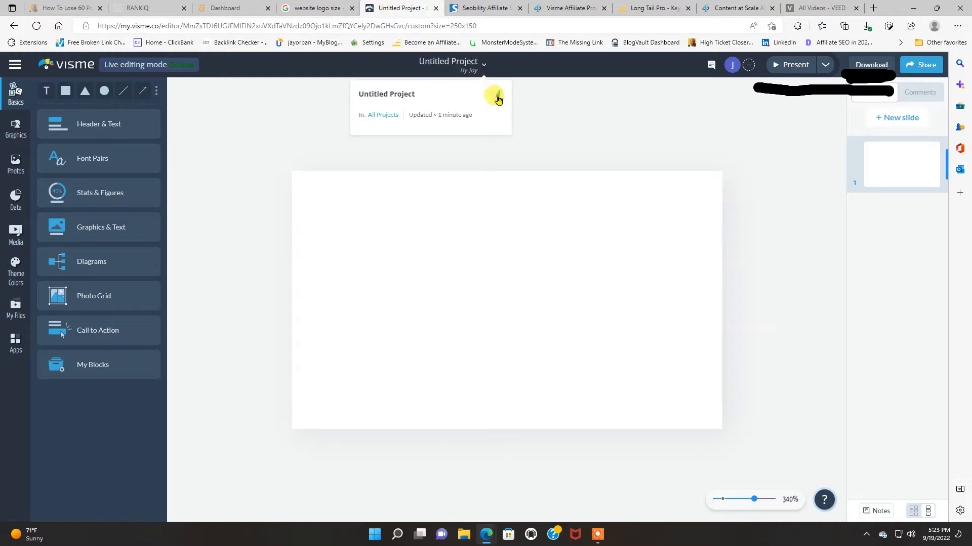
drag(428, 94, 359, 94)
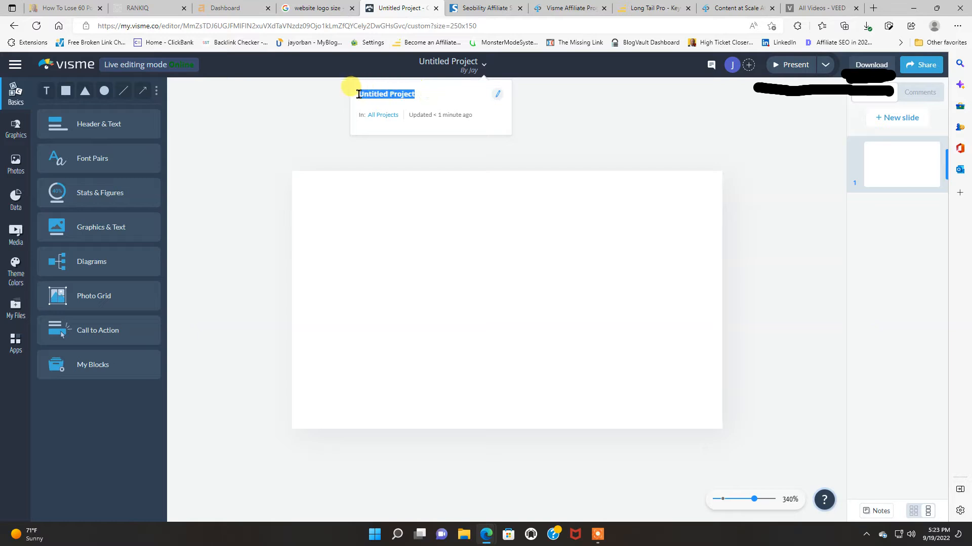
text(\Logo)
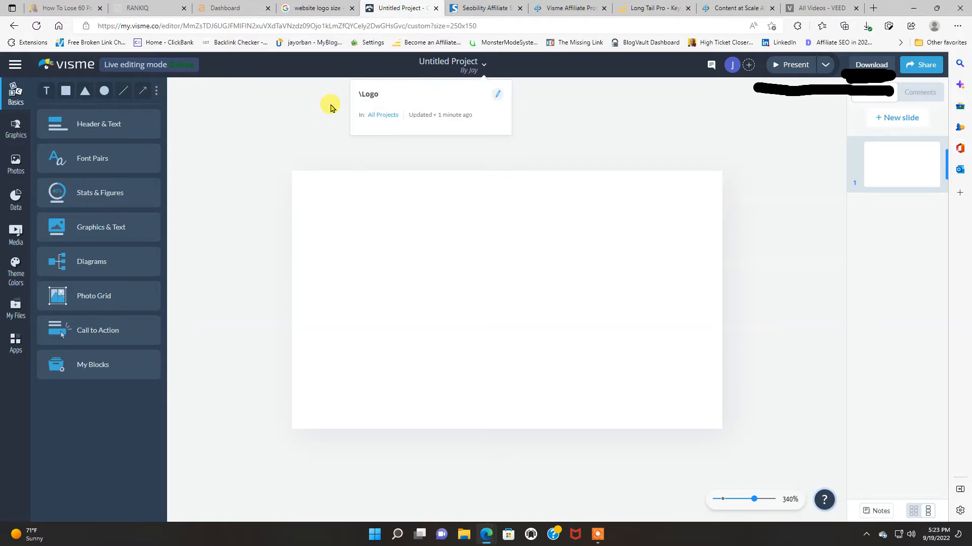
click(360, 94)
key(BackSpace)
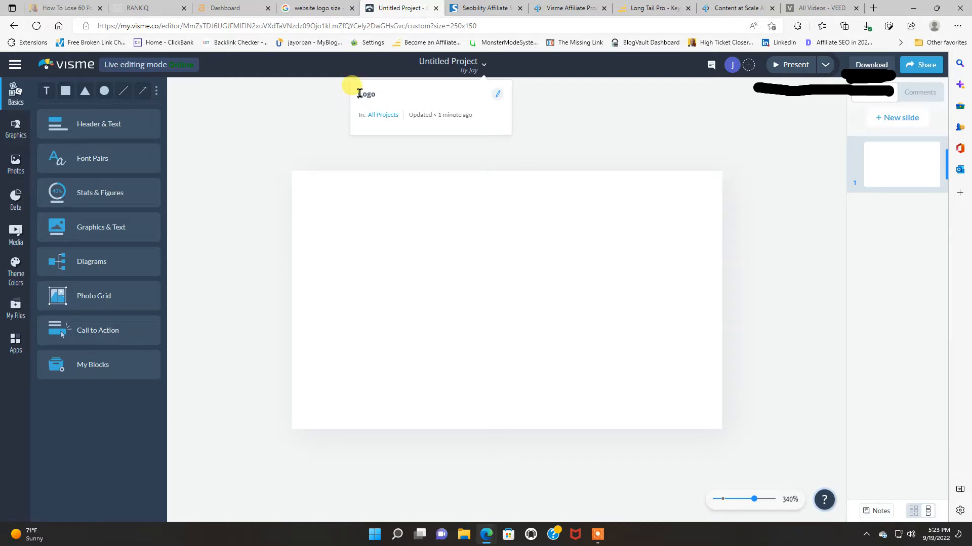
click(391, 98)
text(For Blog)
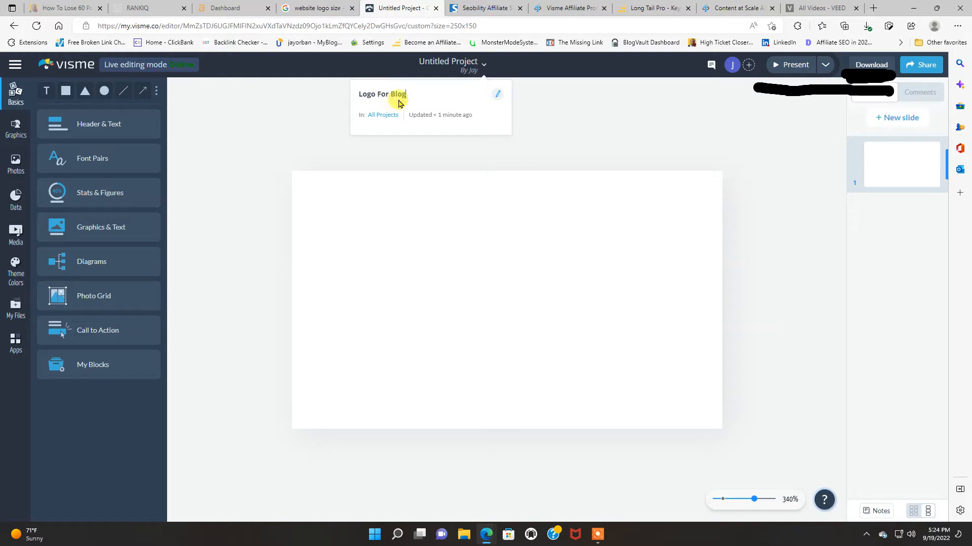
click(597, 146)
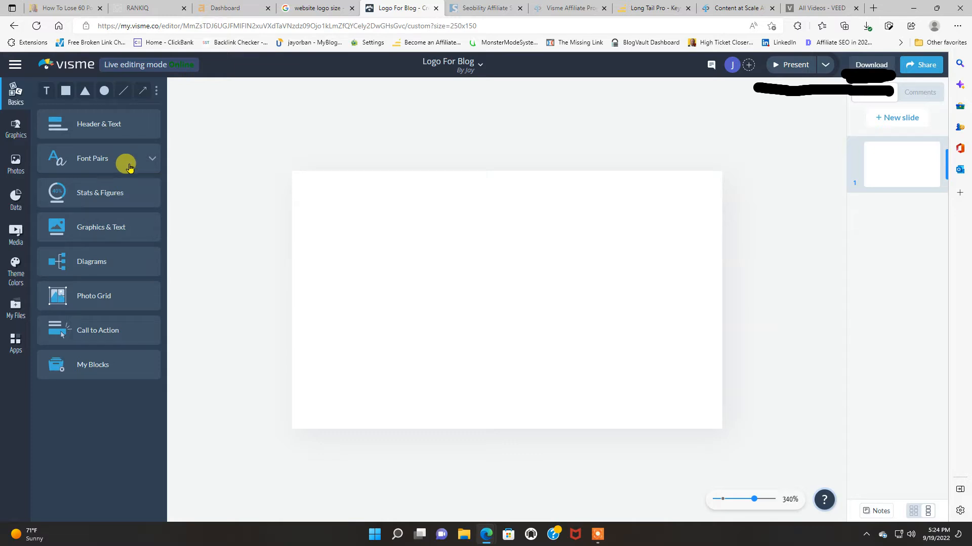
- Browse the ready-made graphics and text blocks, and add the "Add a title" text to the canvas
click(142, 232)
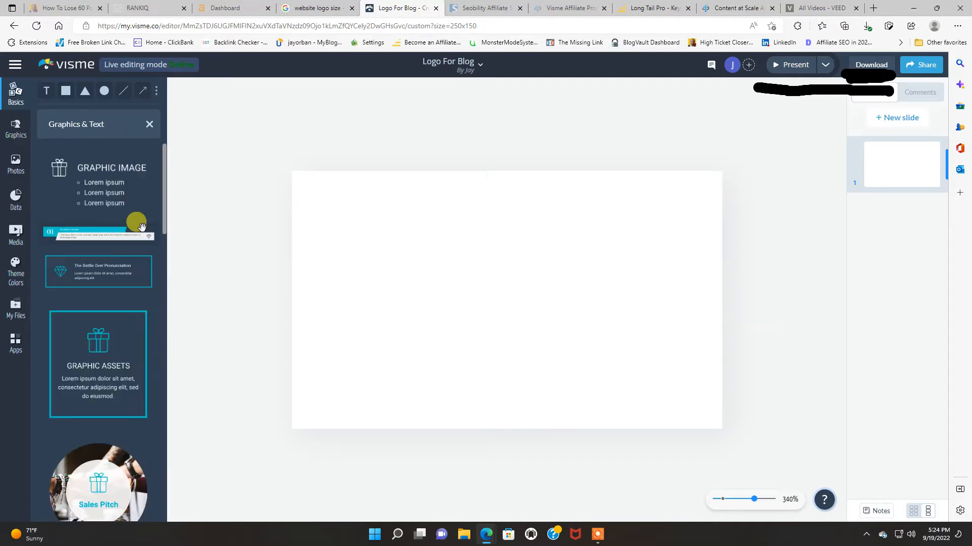
click(150, 124)
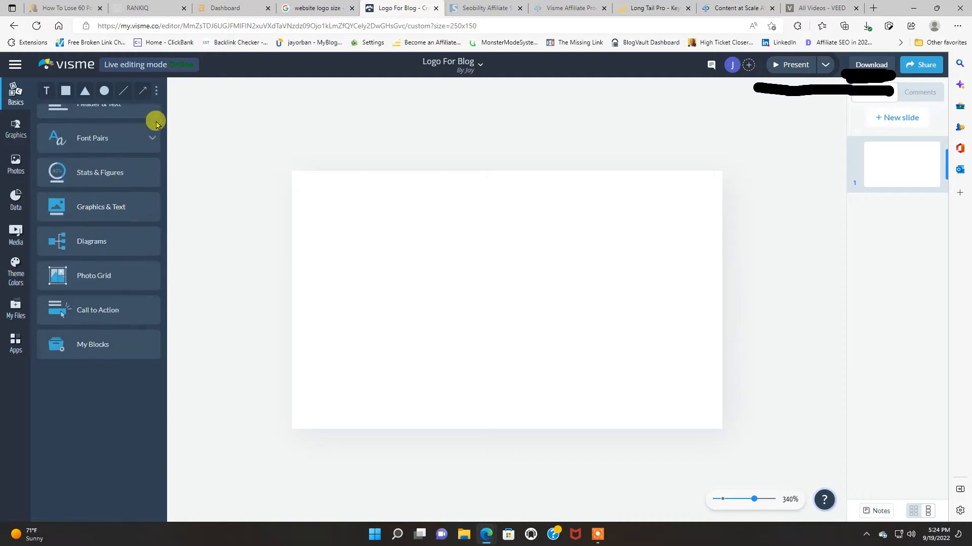
click(120, 126)
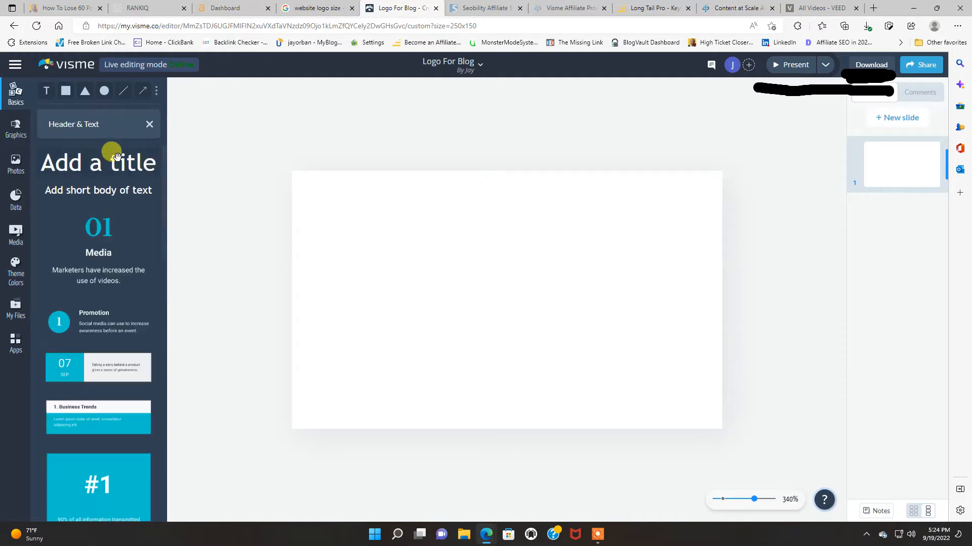
click(117, 167)
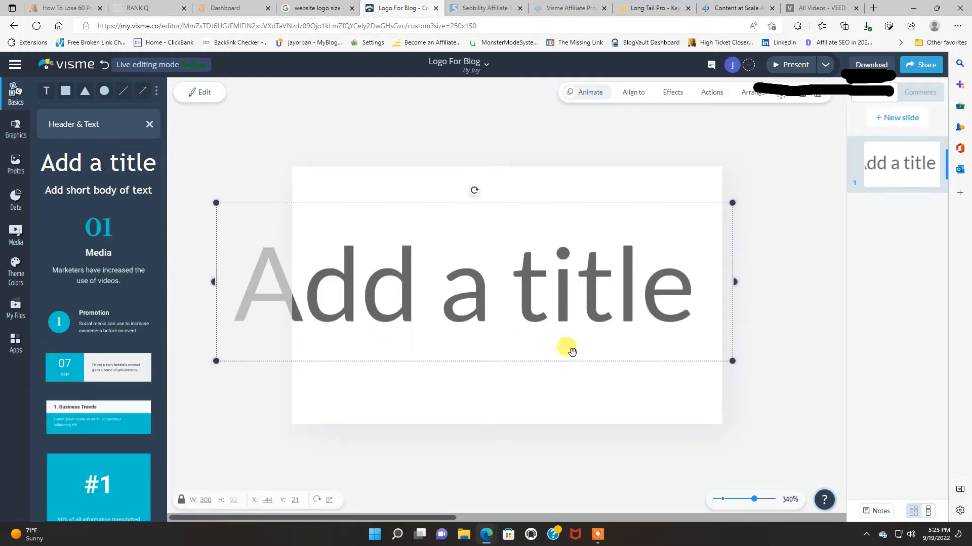
- Resize the title text box to about 200 px wide and place it at about X 44, Y -14
drag(737, 281, 558, 289)
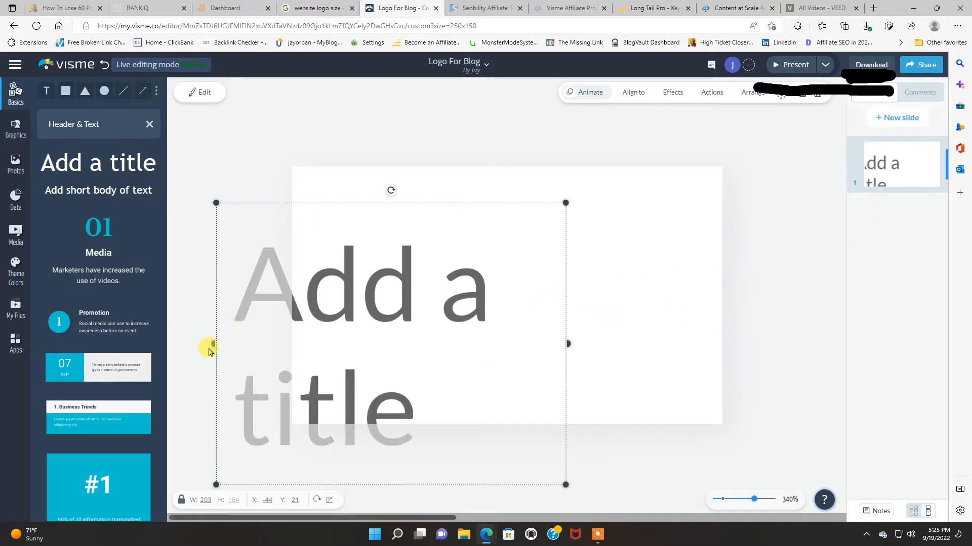
drag(211, 343, 360, 328)
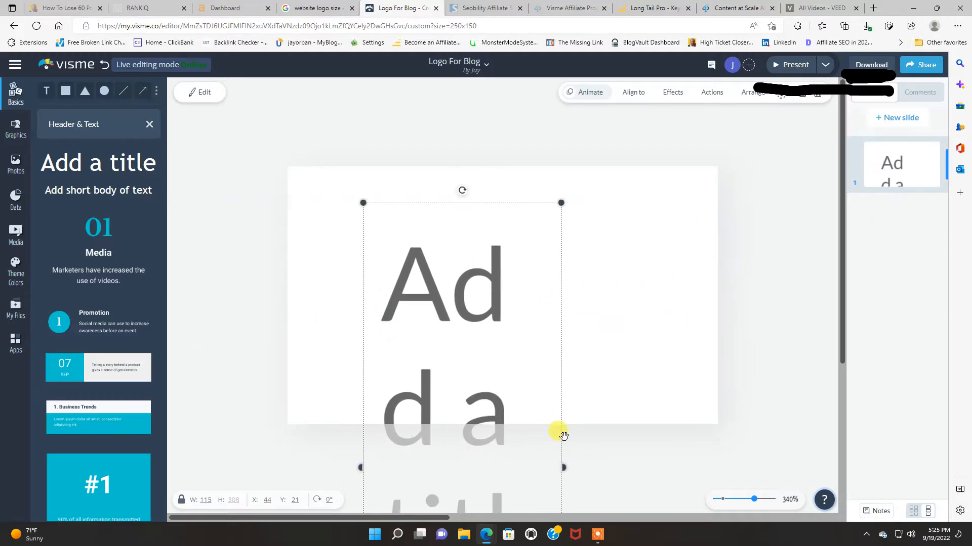
drag(561, 467, 657, 429)
click(708, 383)
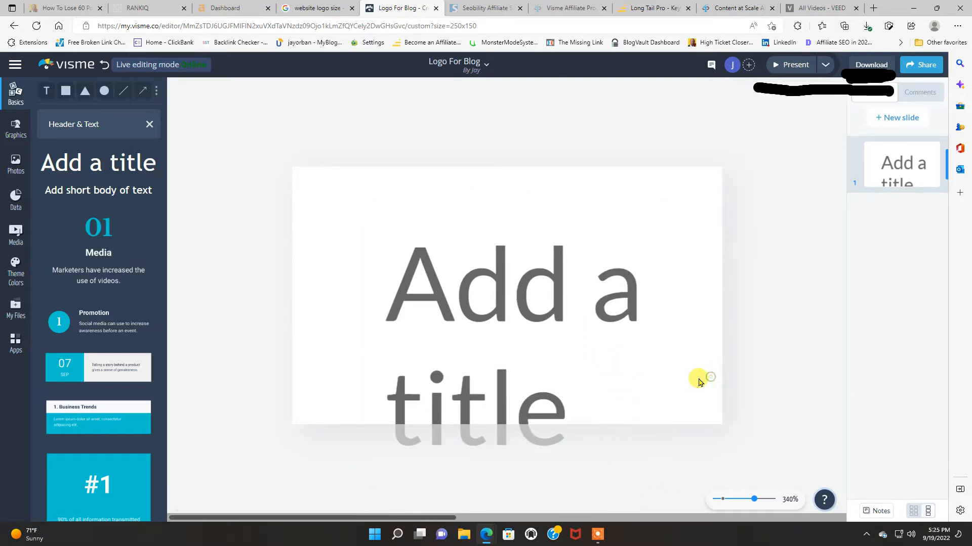
click(599, 369)
drag(599, 369, 597, 317)
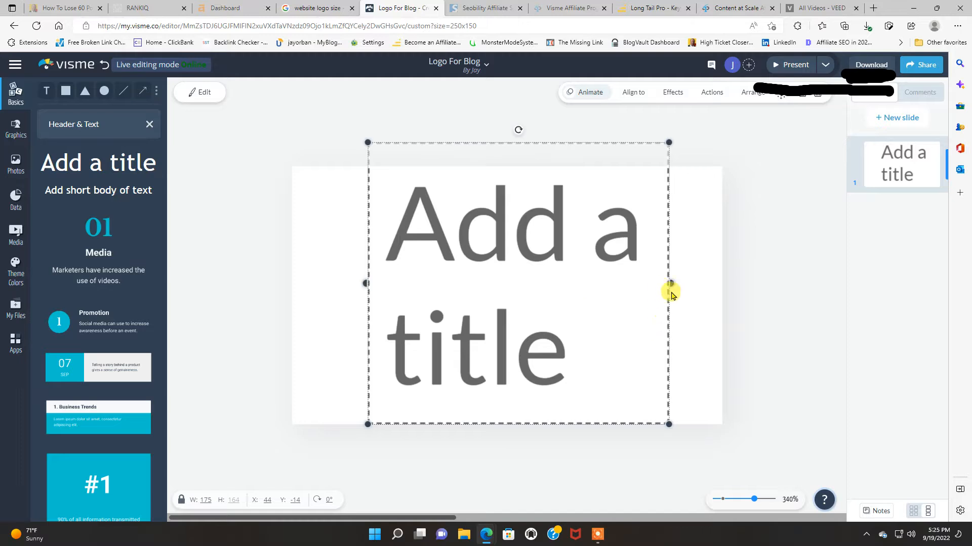
drag(672, 283, 709, 301)
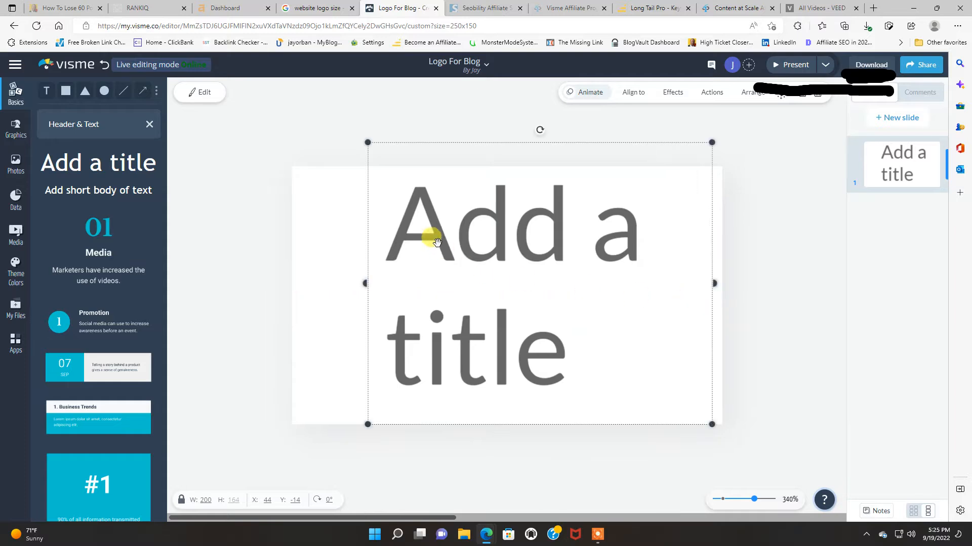
- Select all of the title text and set its font size to 40, trying 36 first
double_click(392, 217)
drag(392, 218, 575, 325)
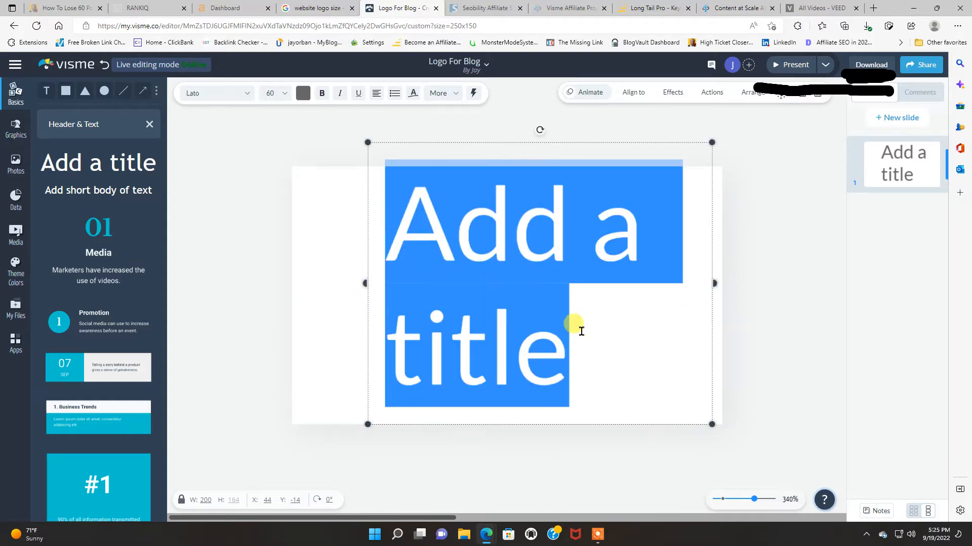
click(282, 97)
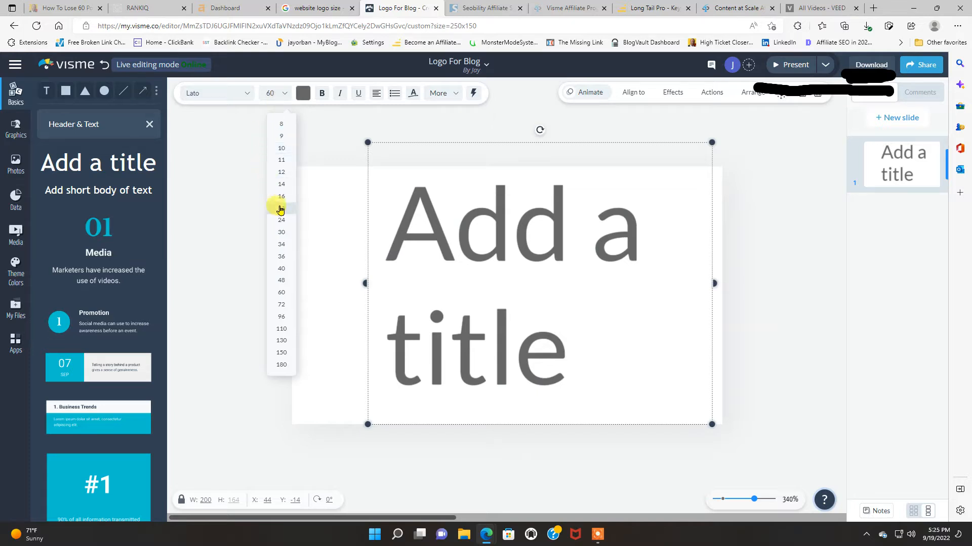
click(284, 257)
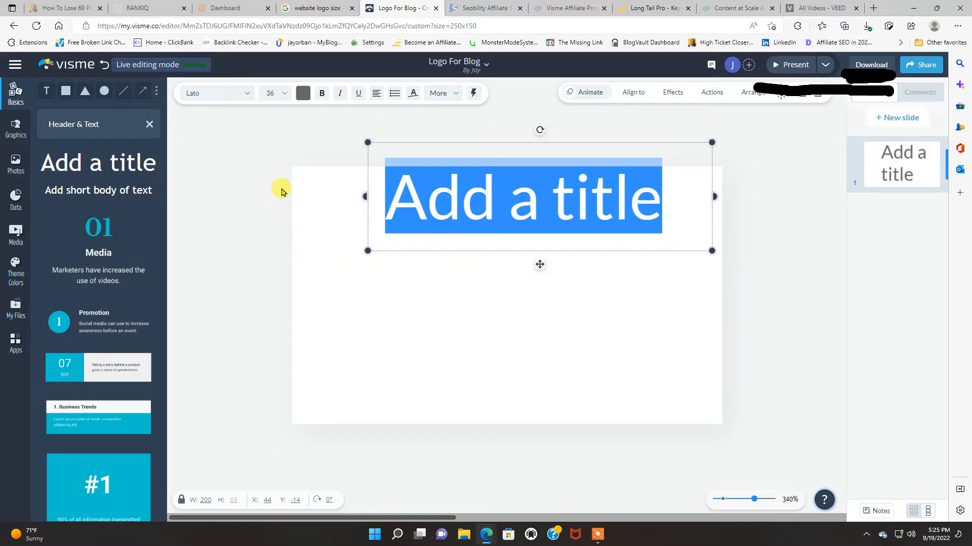
click(282, 93)
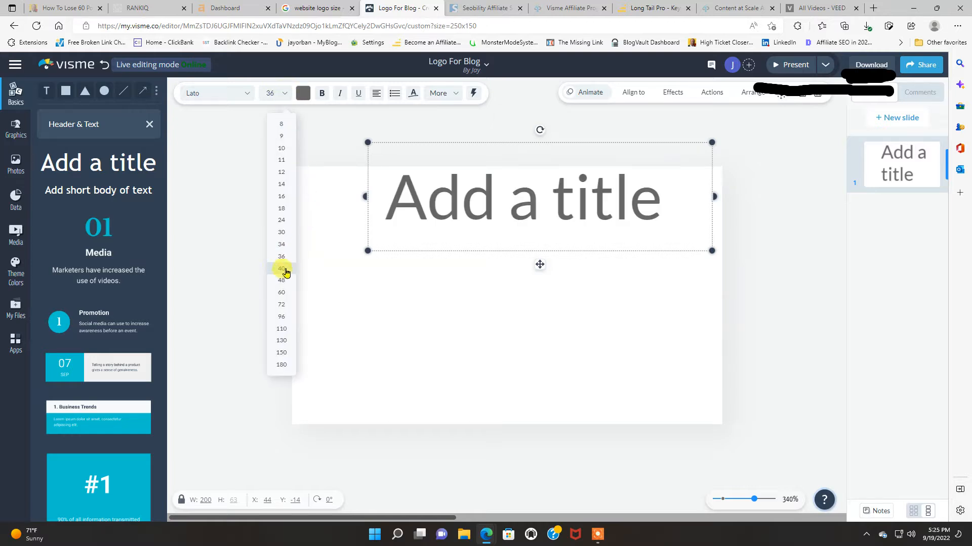
click(283, 271)
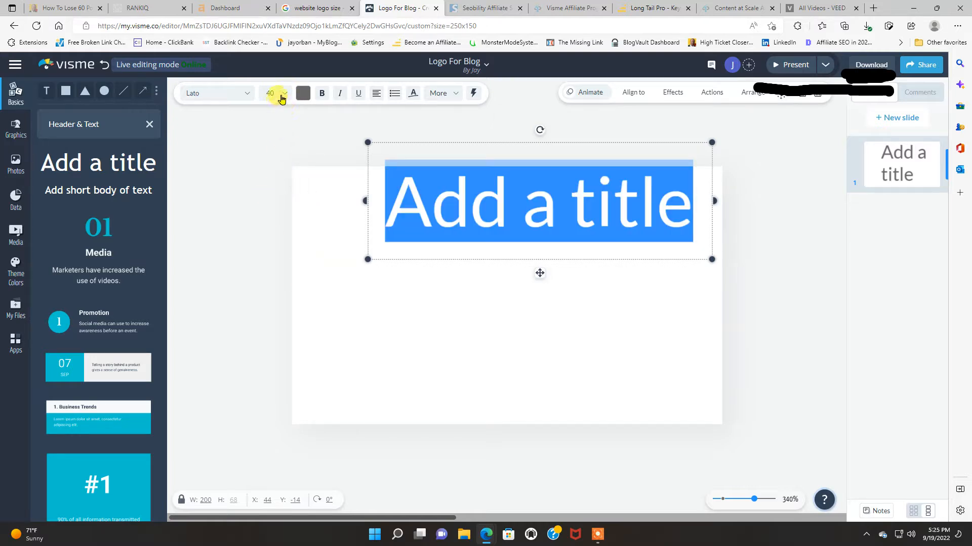
- Change the title text's font to Anton and deselect the text box
click(247, 94)
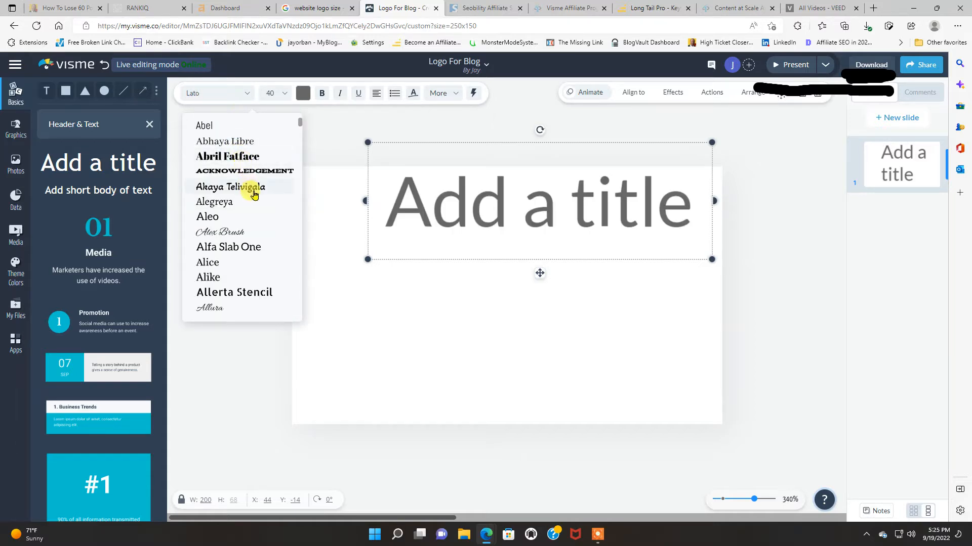
scroll(266, 273, down, 4)
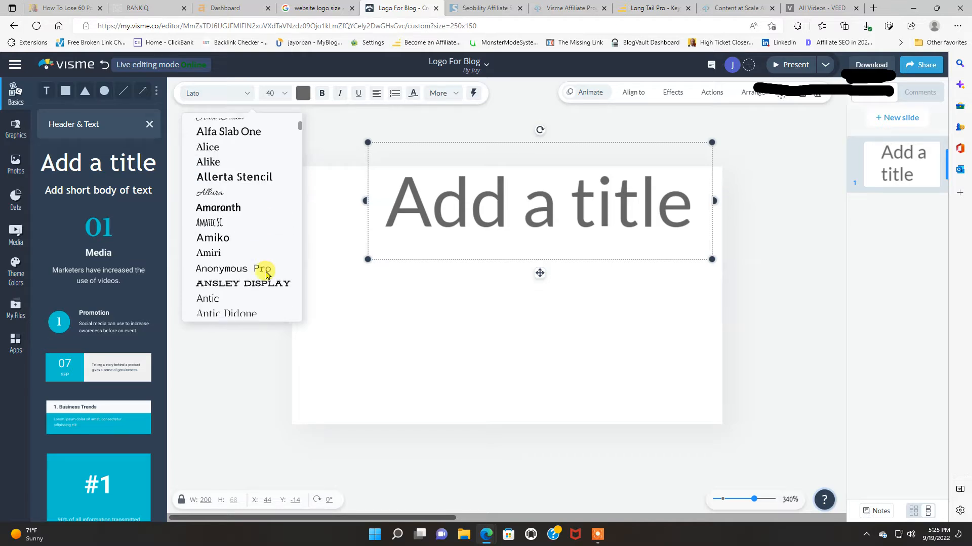
click(237, 282)
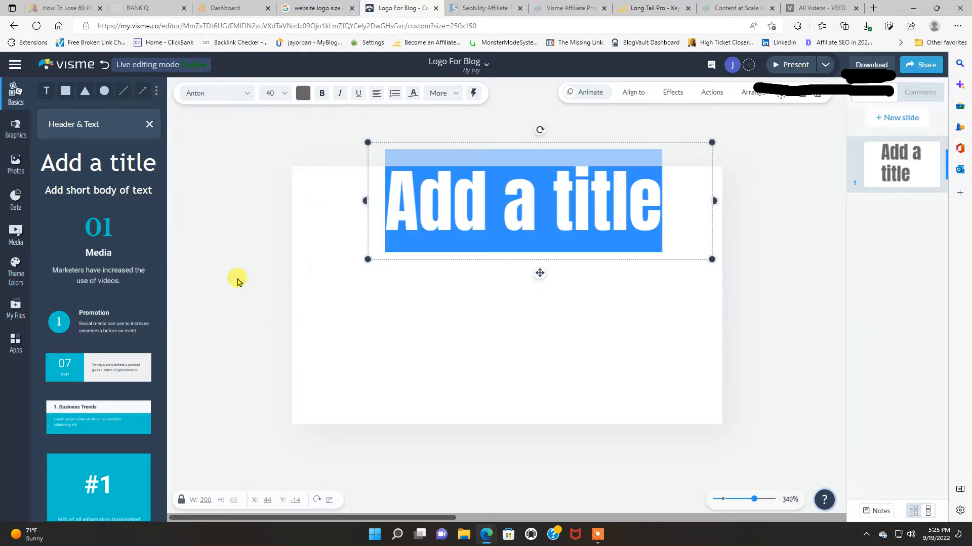
click(779, 291)
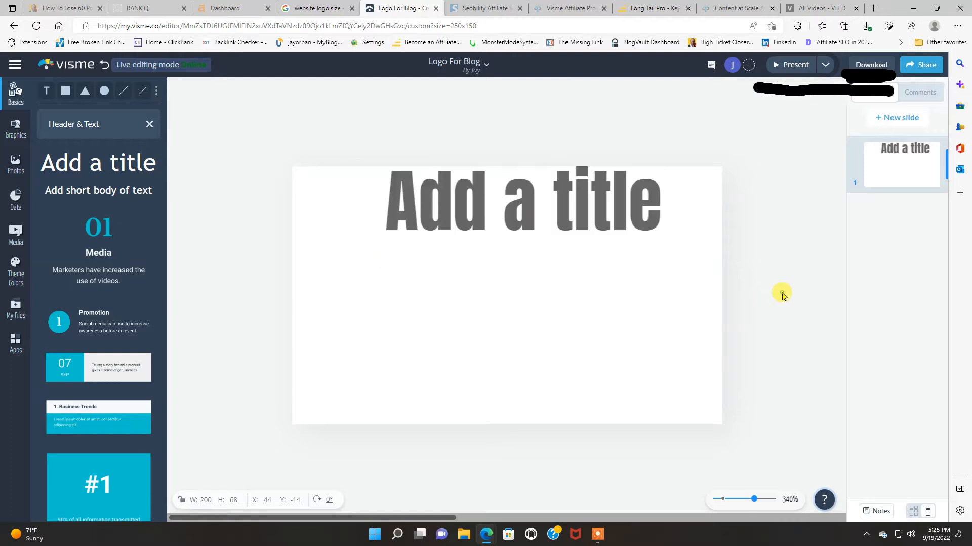
- Move the title text to about X 25, Y 33 and change its colour to red
drag(570, 232, 536, 303)
double_click(344, 278)
drag(350, 281, 644, 278)
click(302, 93)
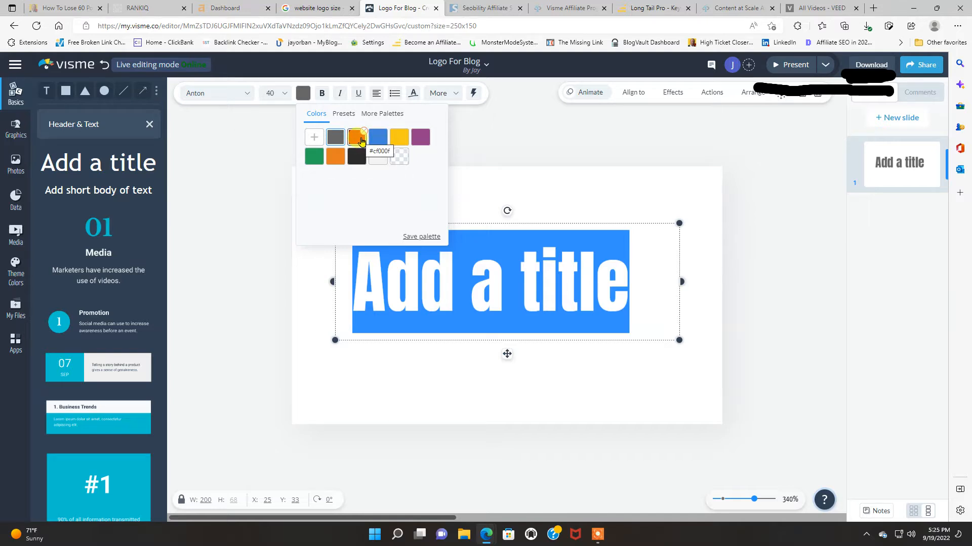
click(363, 137)
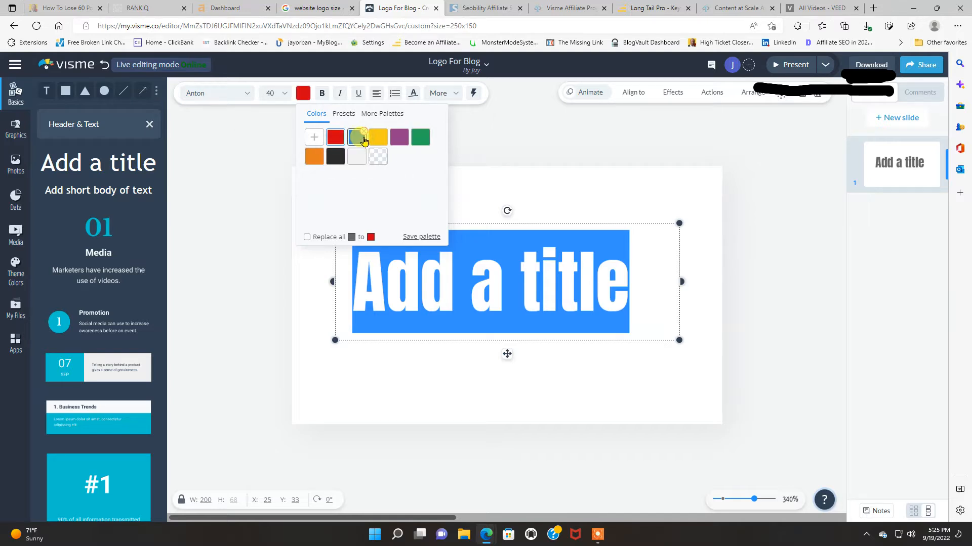
click(648, 295)
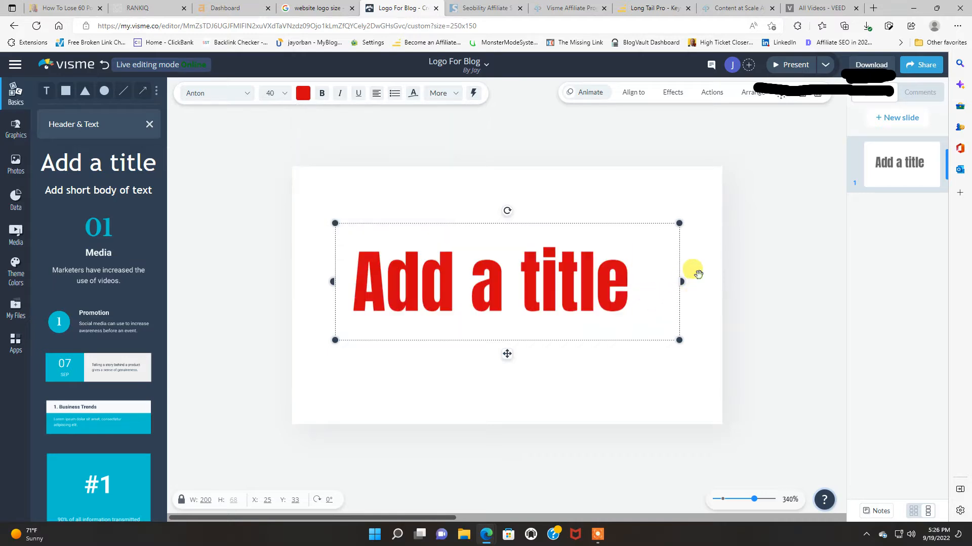
key(Escape)
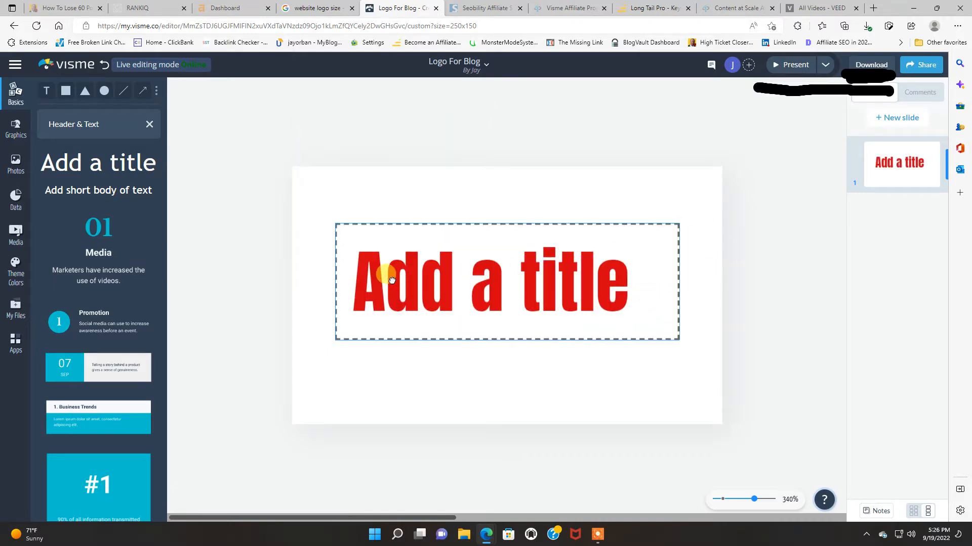
click(374, 208)
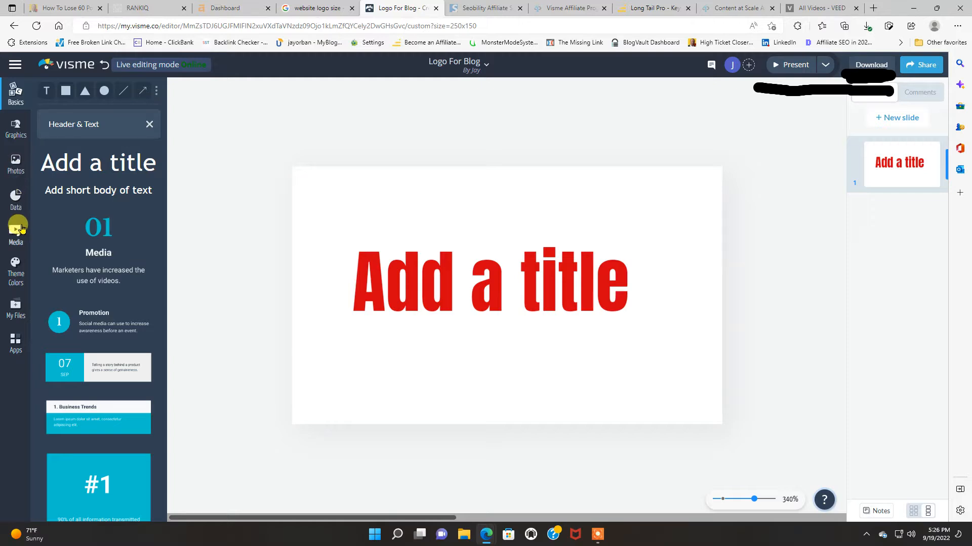
- Search the photos for food and set the vegetable and meat bowl photo as background, deleting the stray pancake photo
click(15, 165)
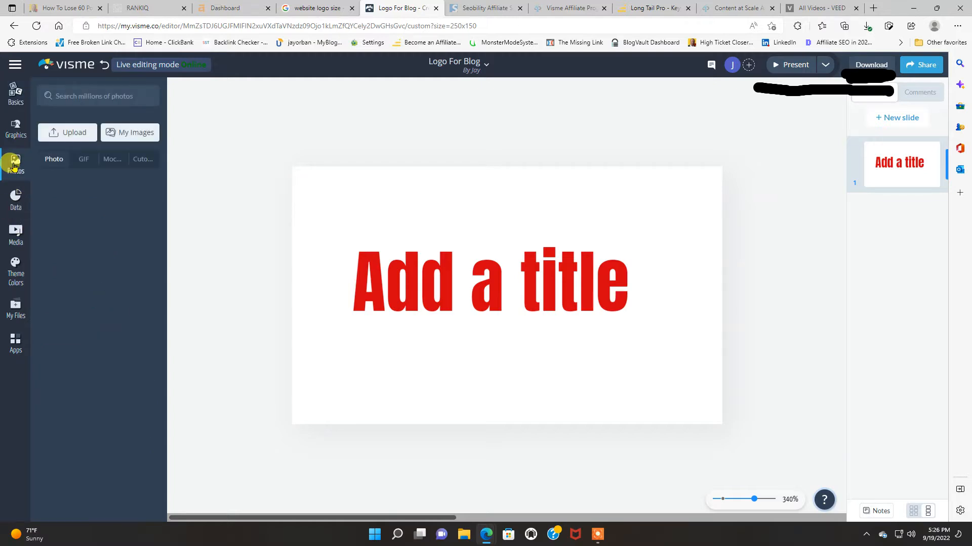
click(66, 101)
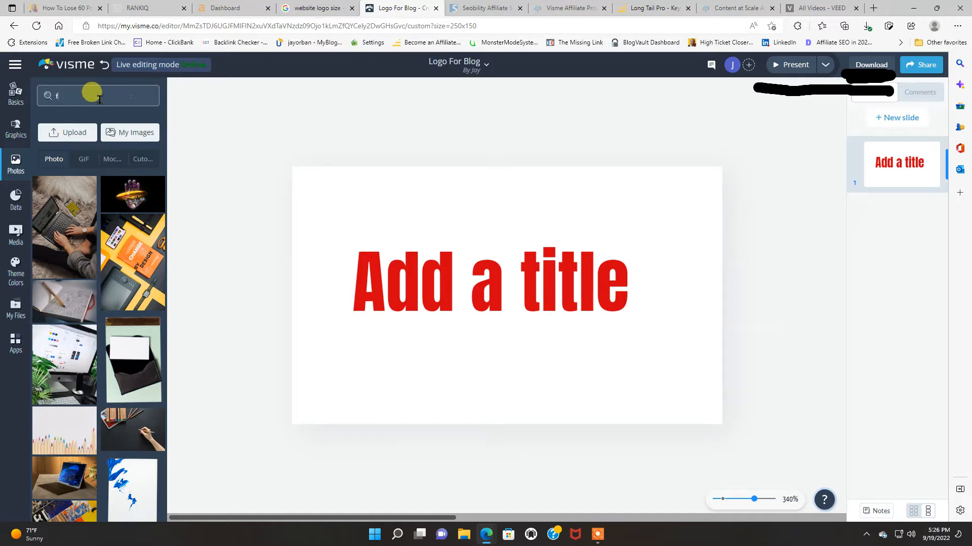
key(Return)
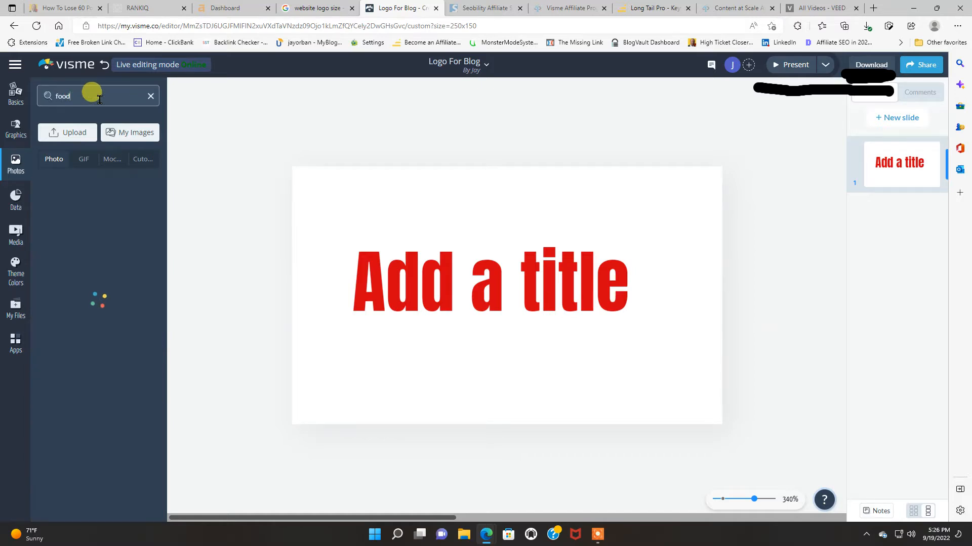
mouse_move(109, 209)
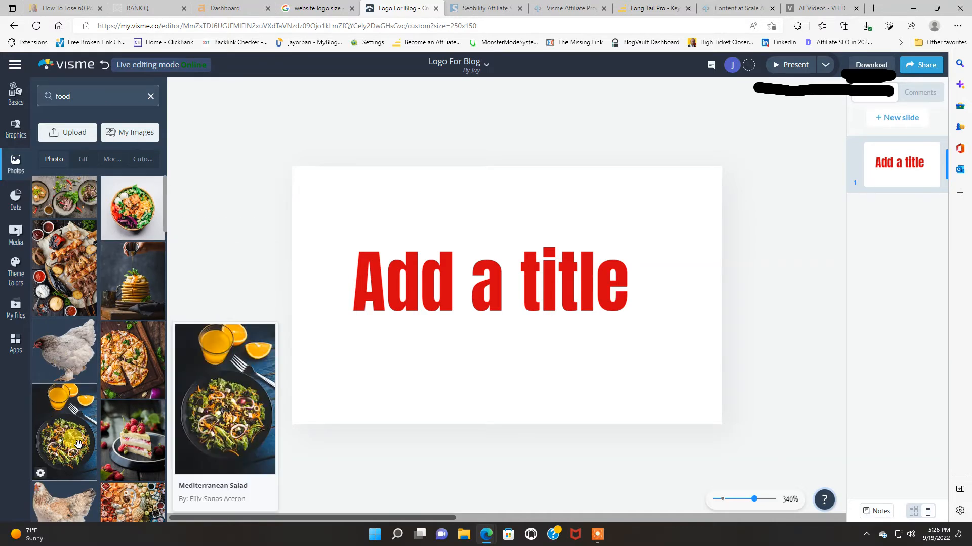
mouse_move(123, 358)
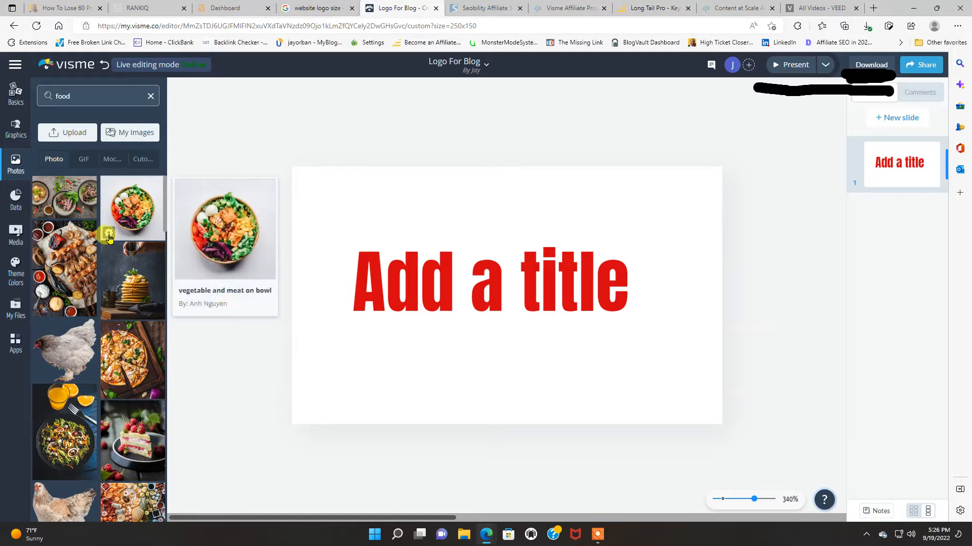
click(109, 235)
click(119, 271)
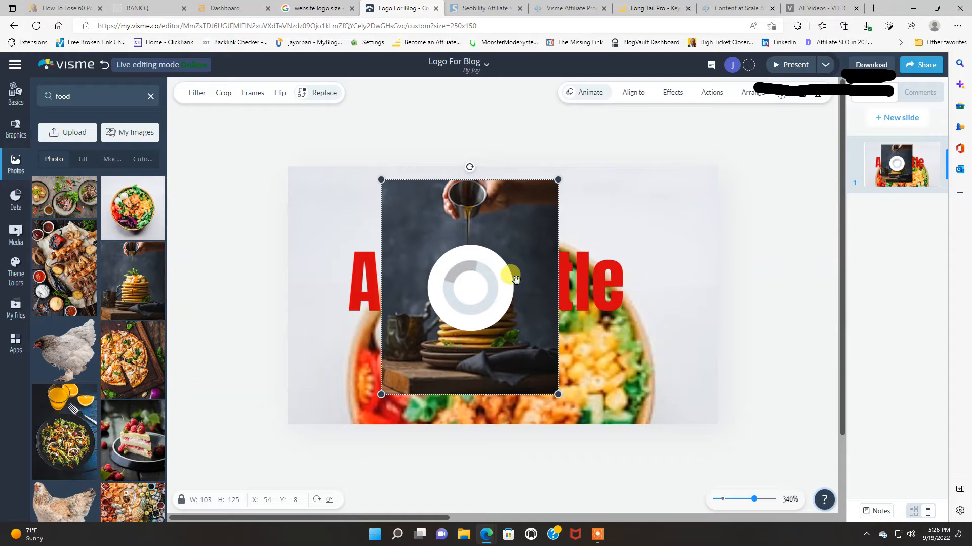
key(Delete)
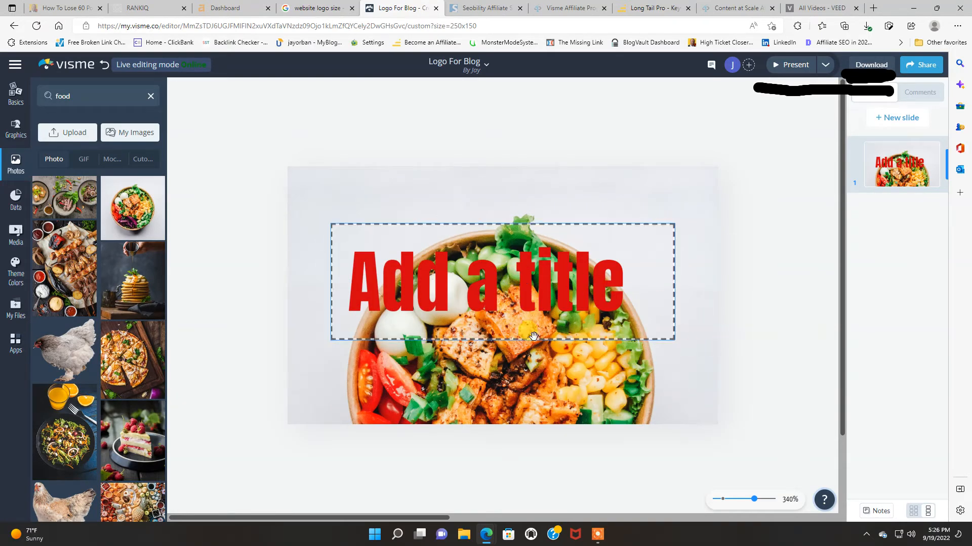
- Clear the placeholder wording from the red title text box
click(388, 304)
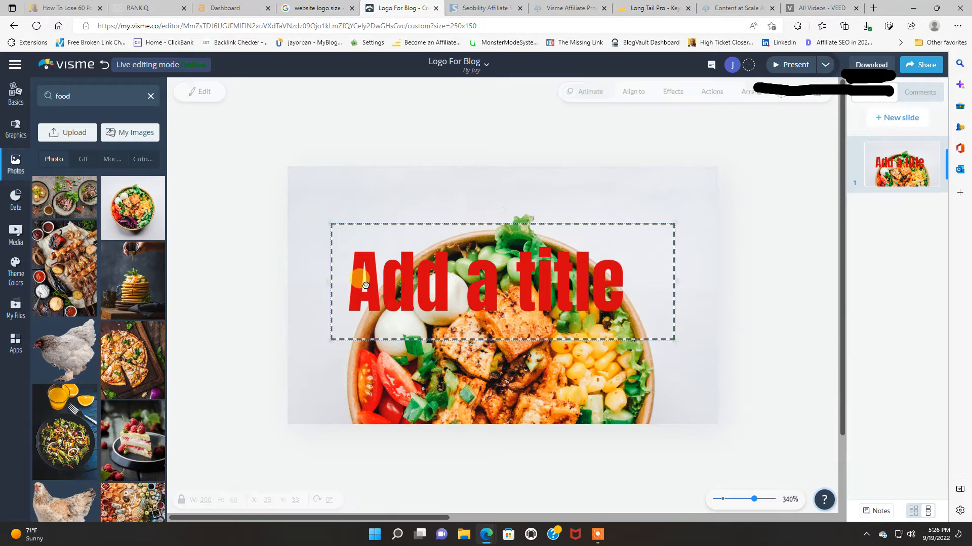
click(355, 275)
drag(354, 275, 659, 280)
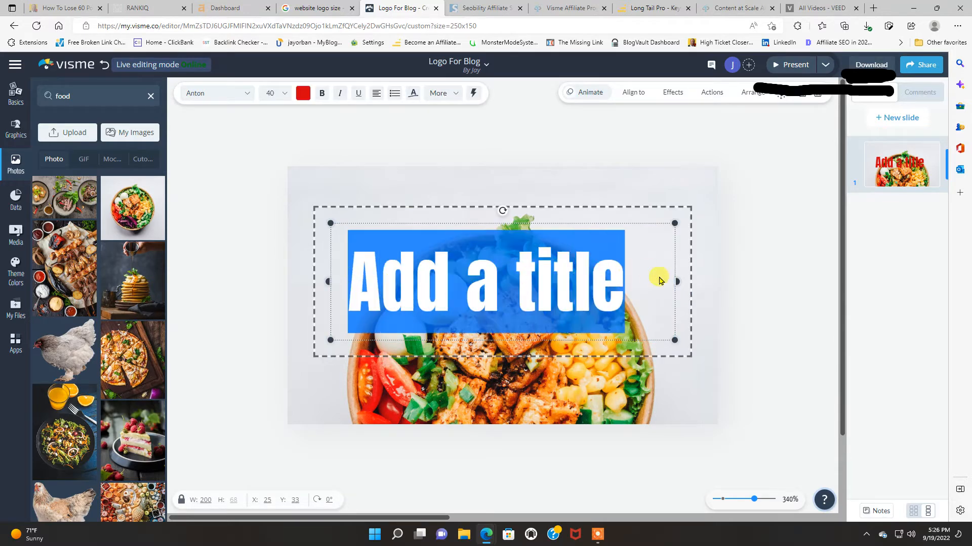
key(BackSpace)
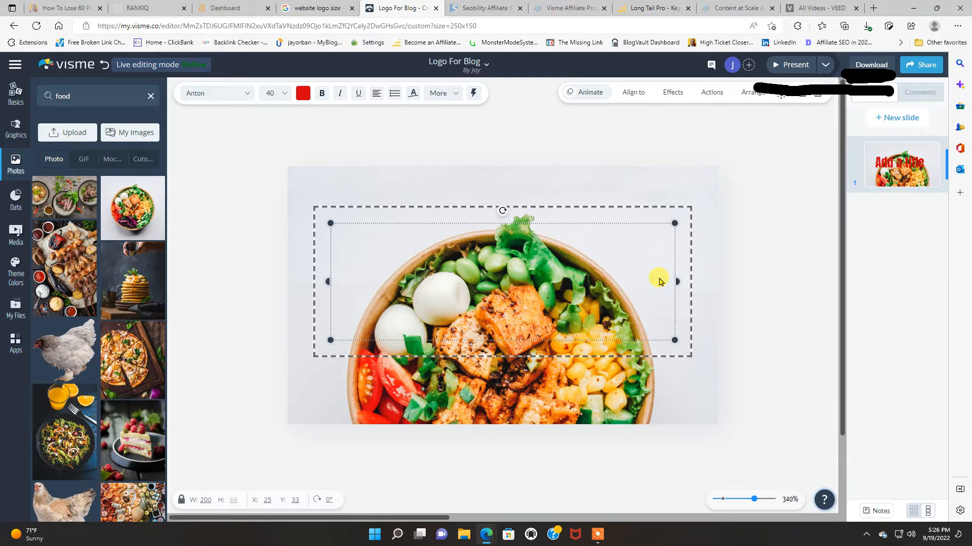
text(Joh)
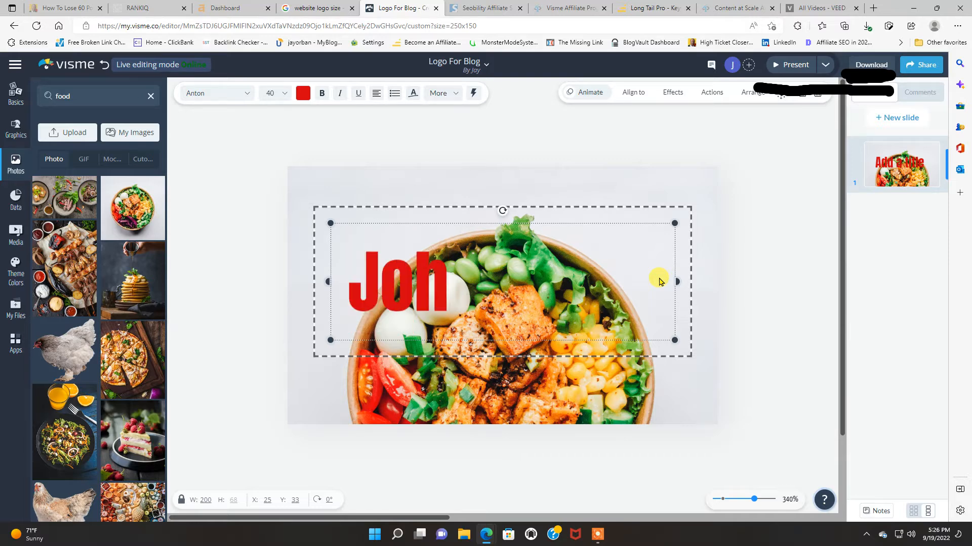
key(Left)
key(Left)
key(Left)
key(Delete)
key(Delete)
key(Delete)
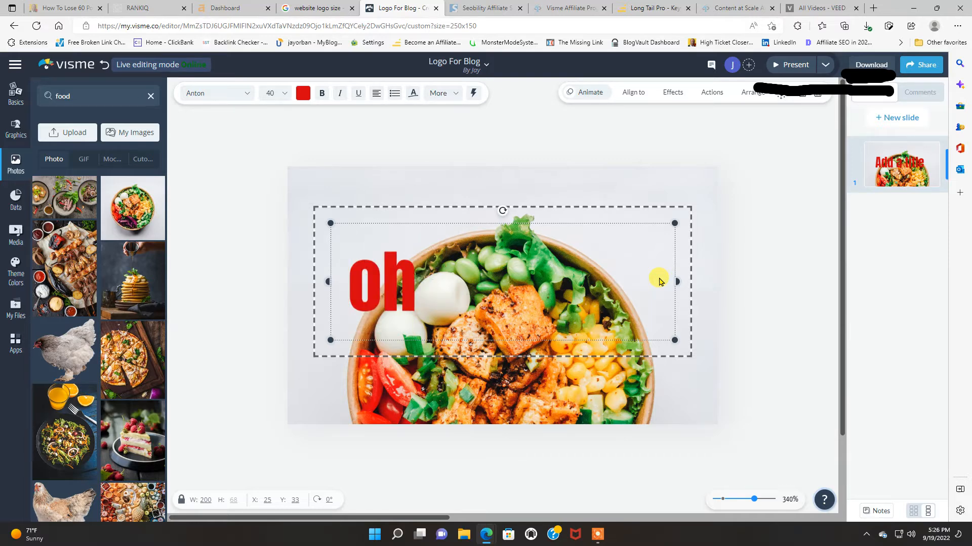
- Enter "Marys Food Blog" as the title text
text(Marys )
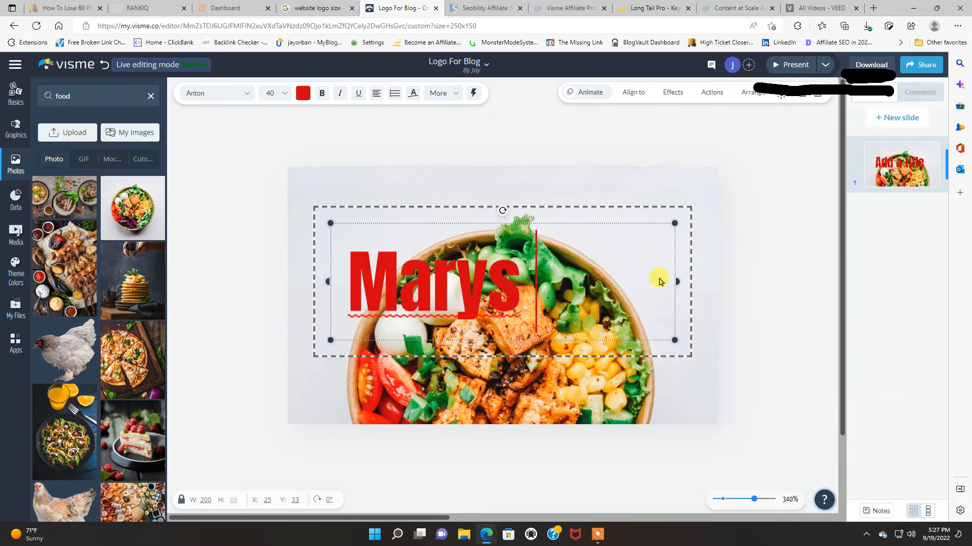
text(Food)
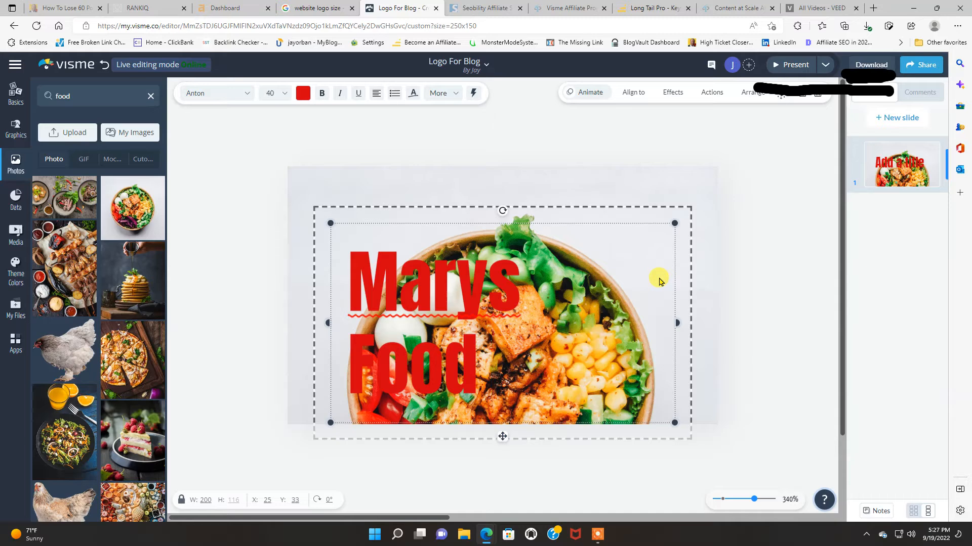
text( Blog)
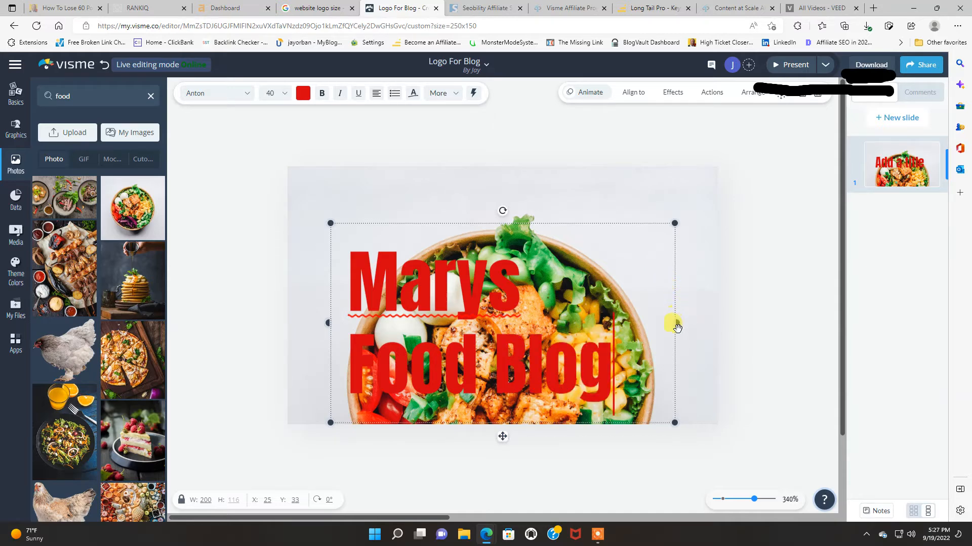
- Narrow the title box to about 190 px wide and set all its text to font size 30, trying 34 and 36 first
drag(676, 324, 657, 310)
click(355, 269)
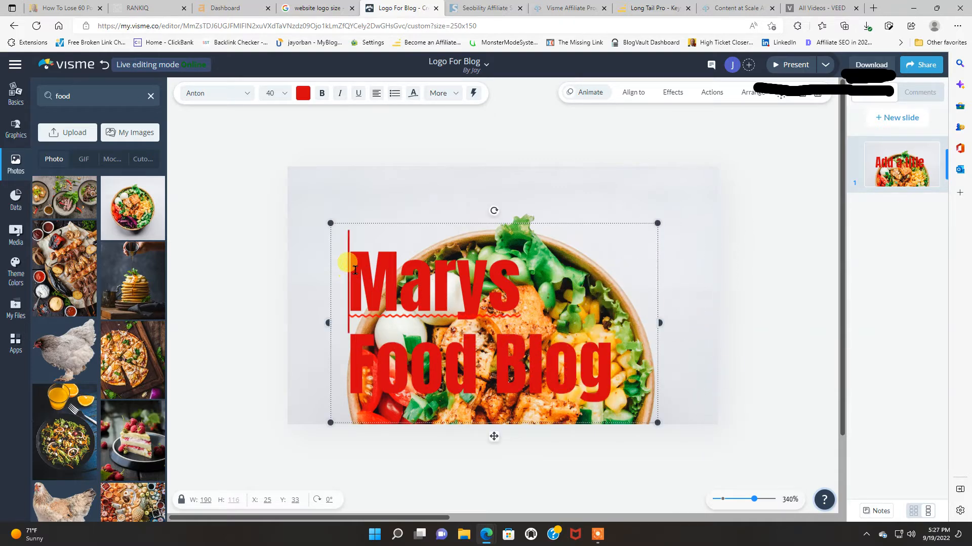
drag(355, 270, 612, 365)
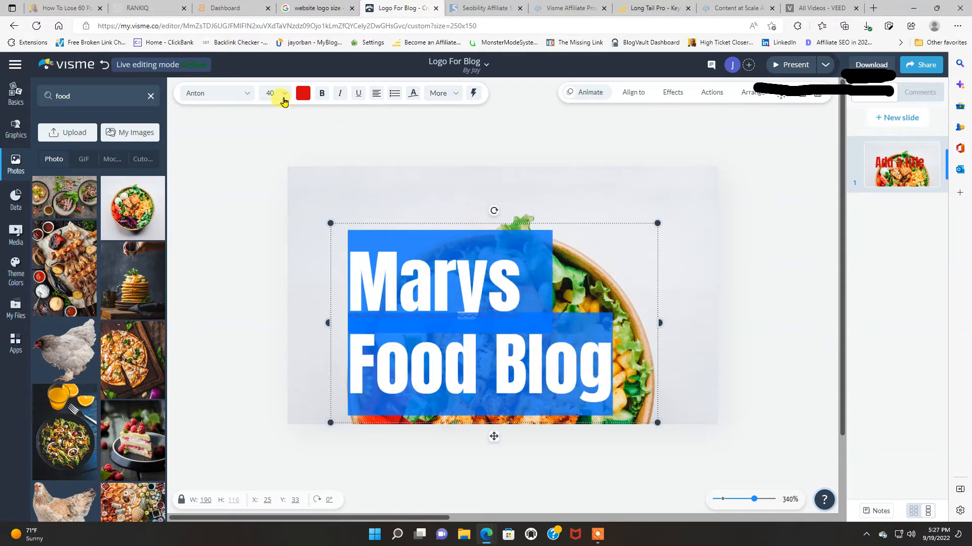
click(281, 94)
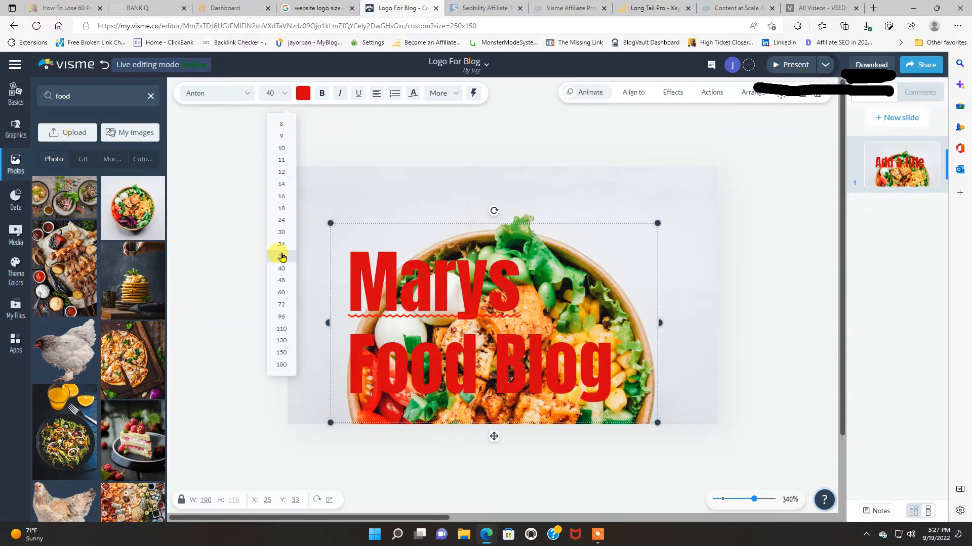
click(281, 244)
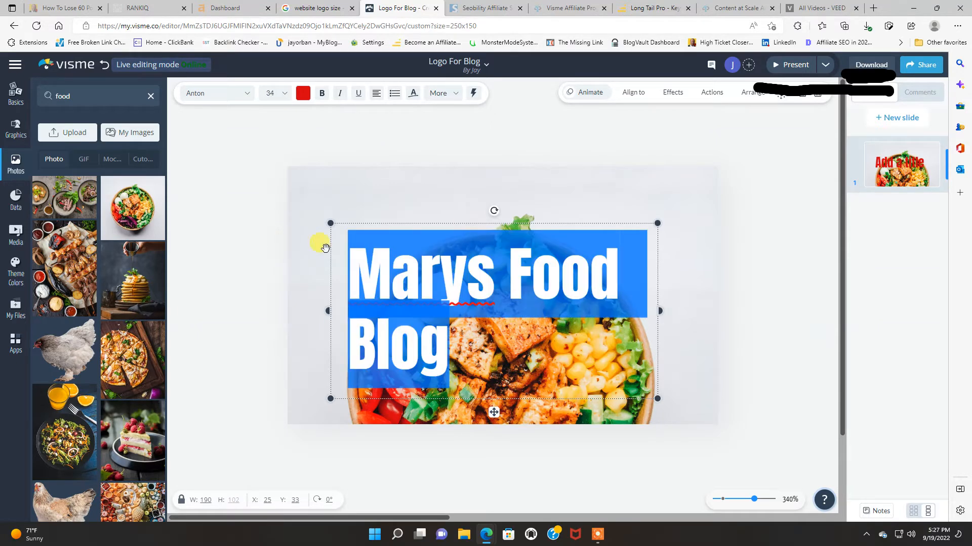
click(292, 95)
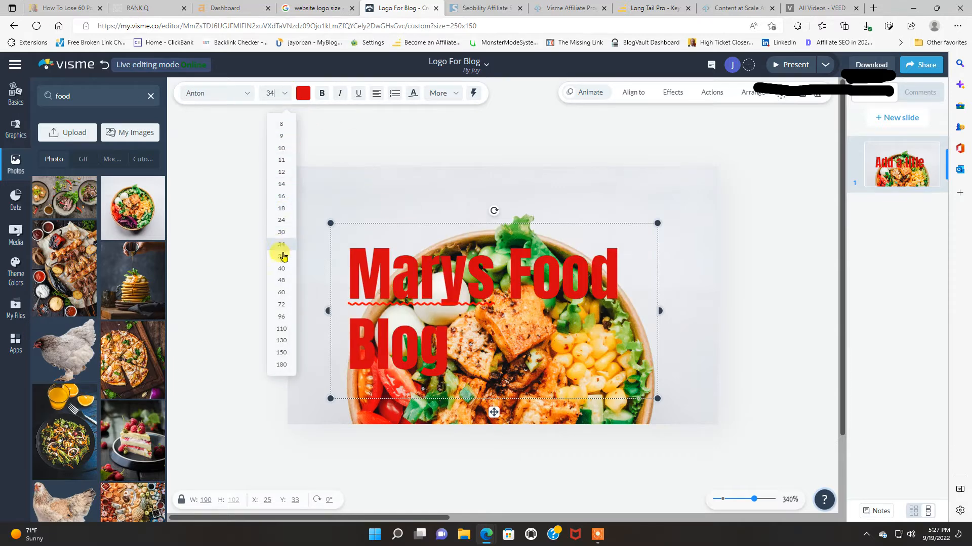
click(283, 256)
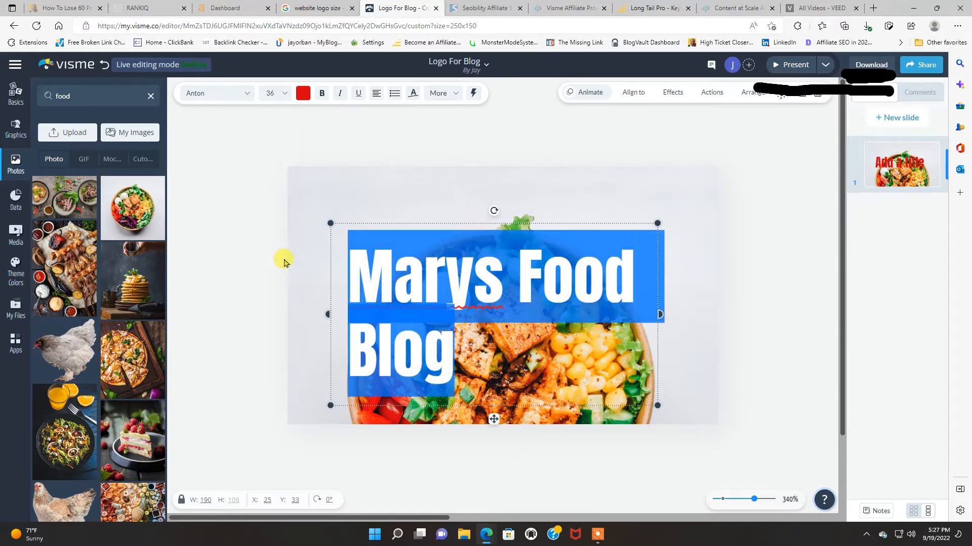
click(283, 93)
click(280, 236)
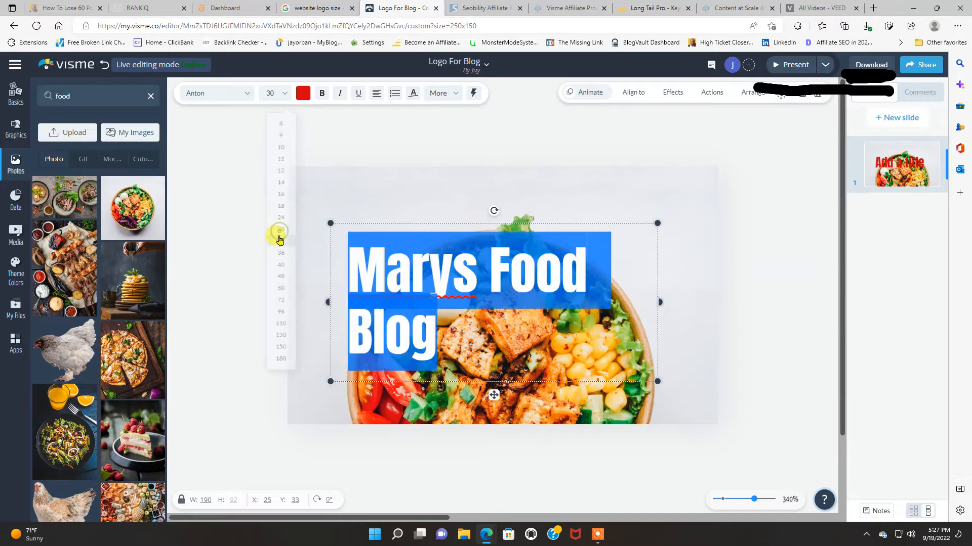
click(692, 314)
- Widen the title box to about 220 px so it fits one line, and centre it along the canvas's upper edge at X 15, Y 0
drag(529, 283, 537, 226)
click(668, 250)
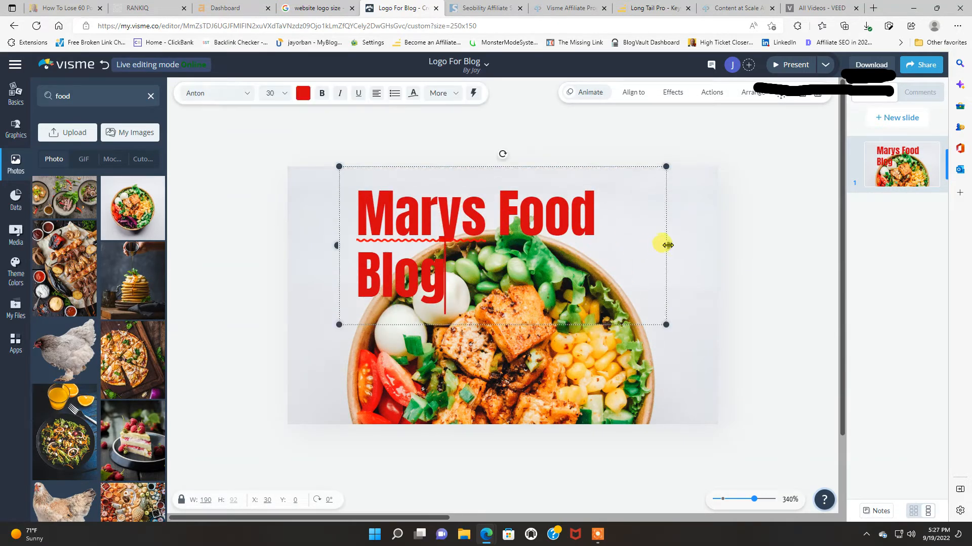
drag(668, 242, 716, 245)
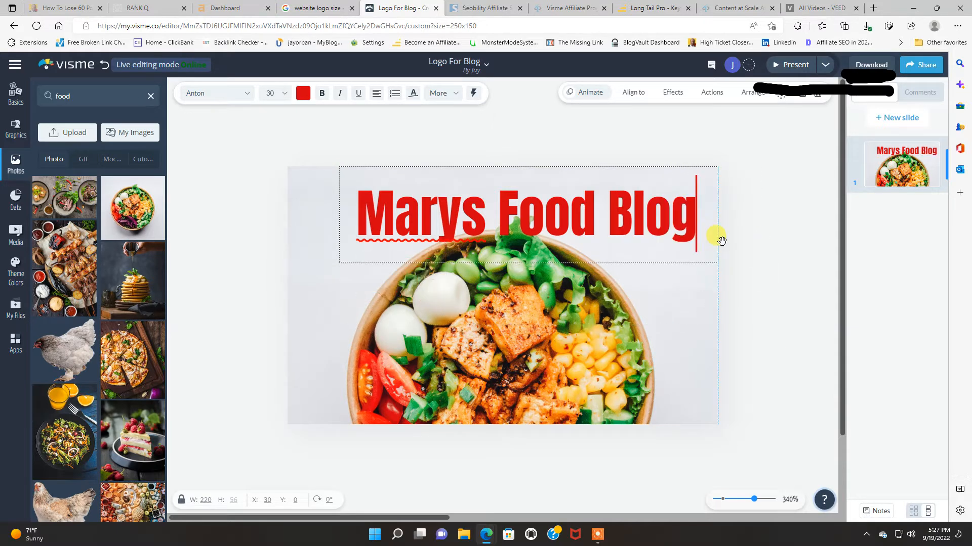
click(534, 142)
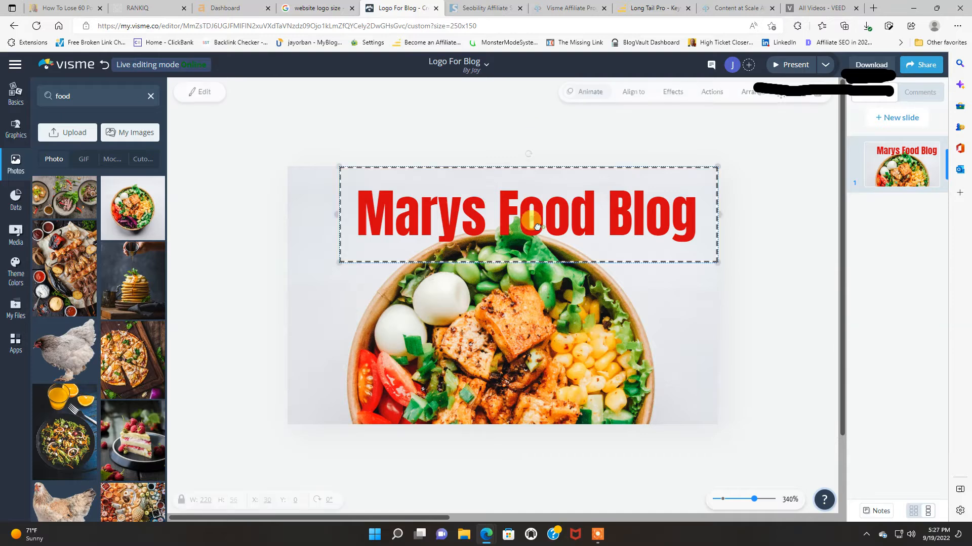
drag(537, 226, 514, 224)
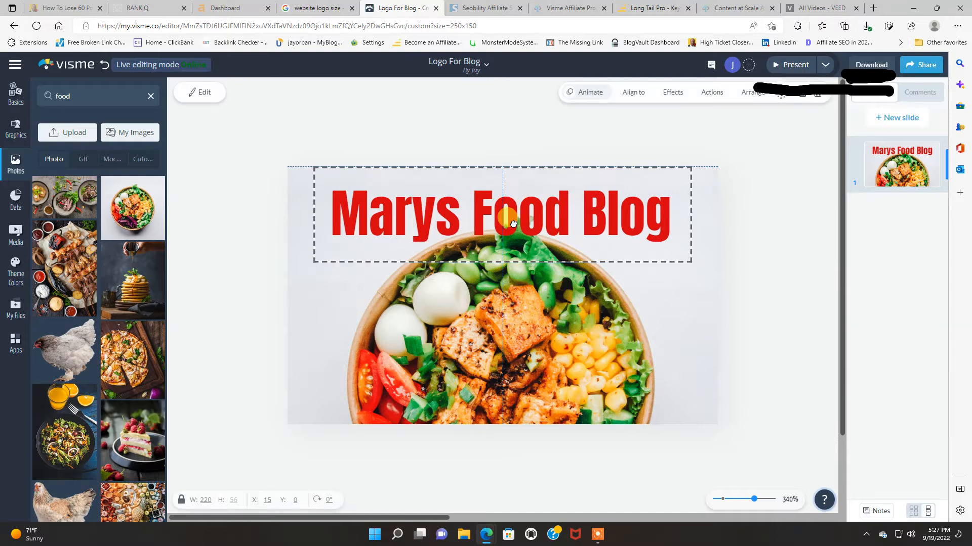
click(662, 319)
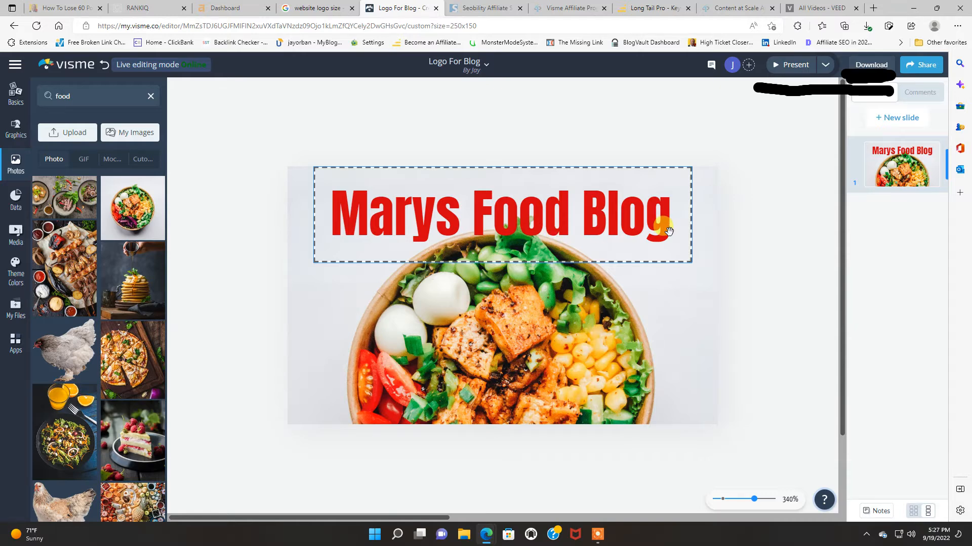
- Look through the food photo results and the images saved in My Files for additional logo artwork
scroll(138, 344, down, 4)
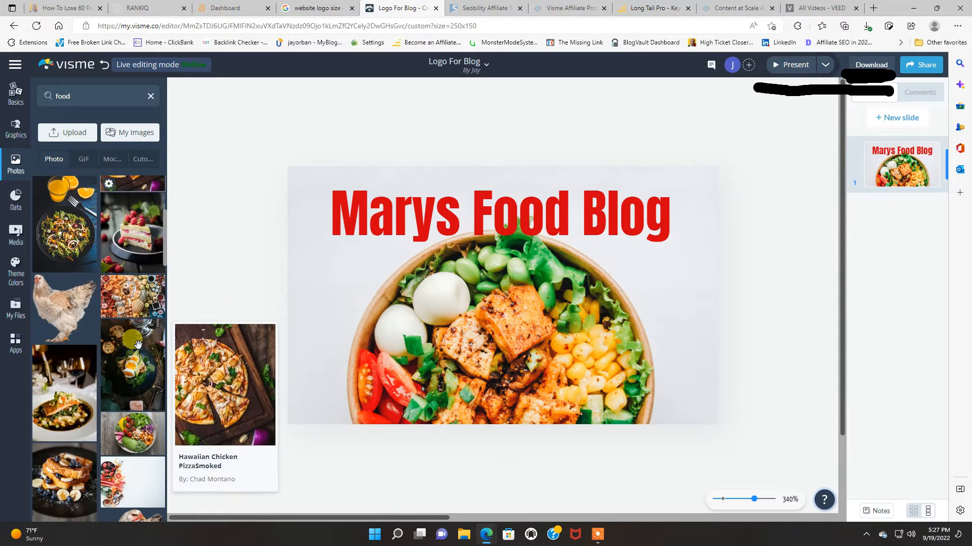
scroll(137, 344, down, 10)
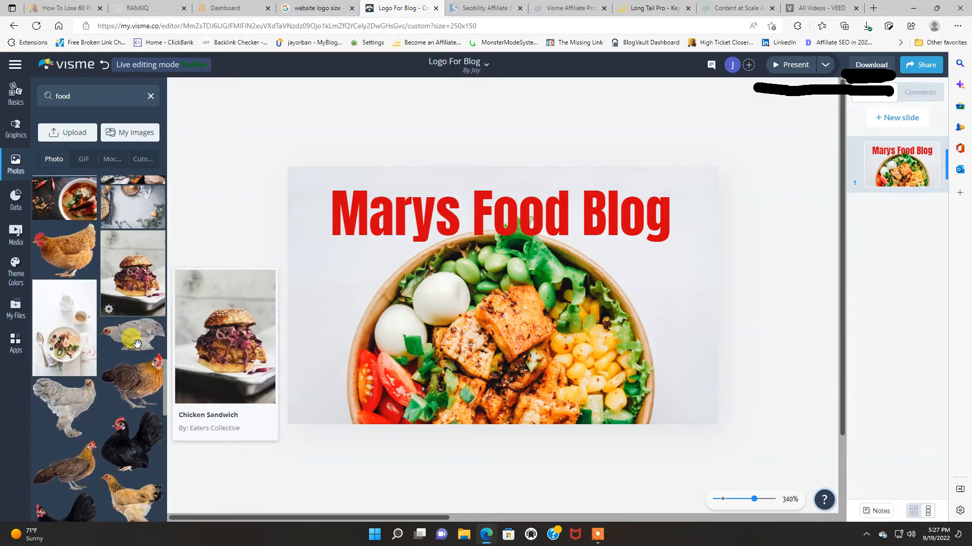
scroll(136, 343, down, 10)
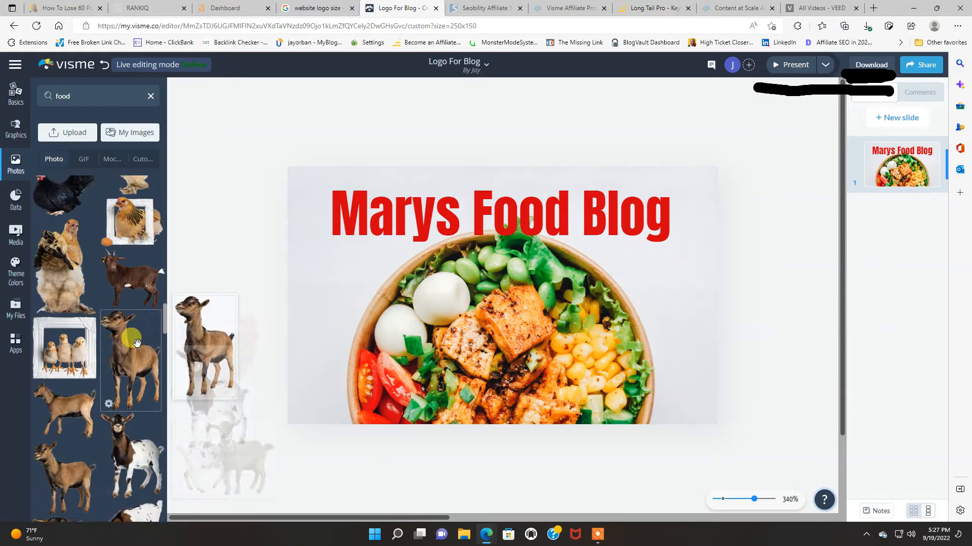
scroll(137, 344, up, 6)
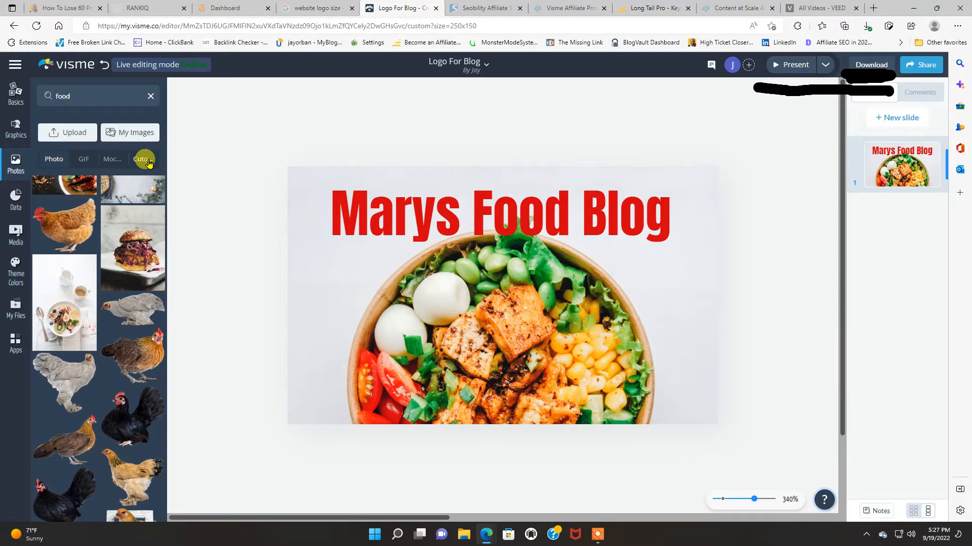
click(132, 136)
mouse_move(128, 215)
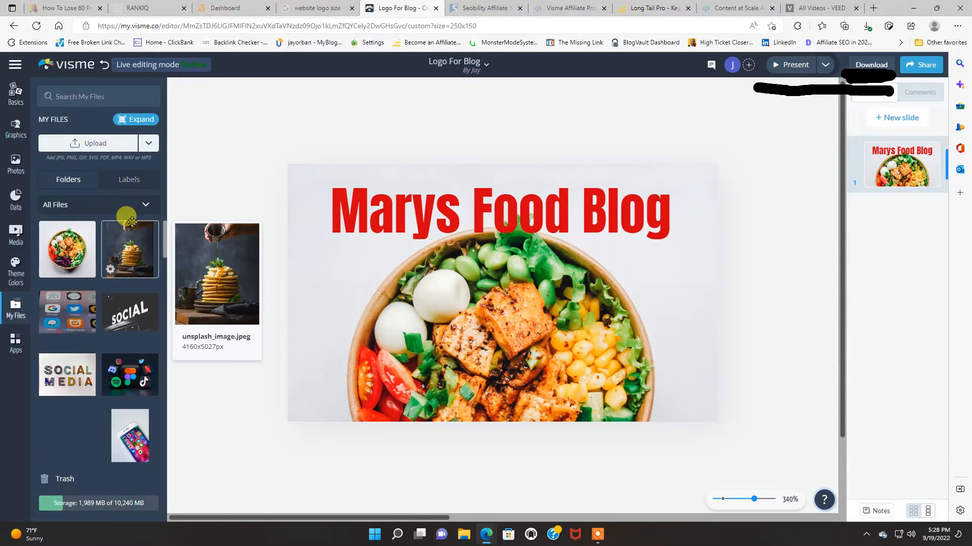
scroll(145, 352, down, 2)
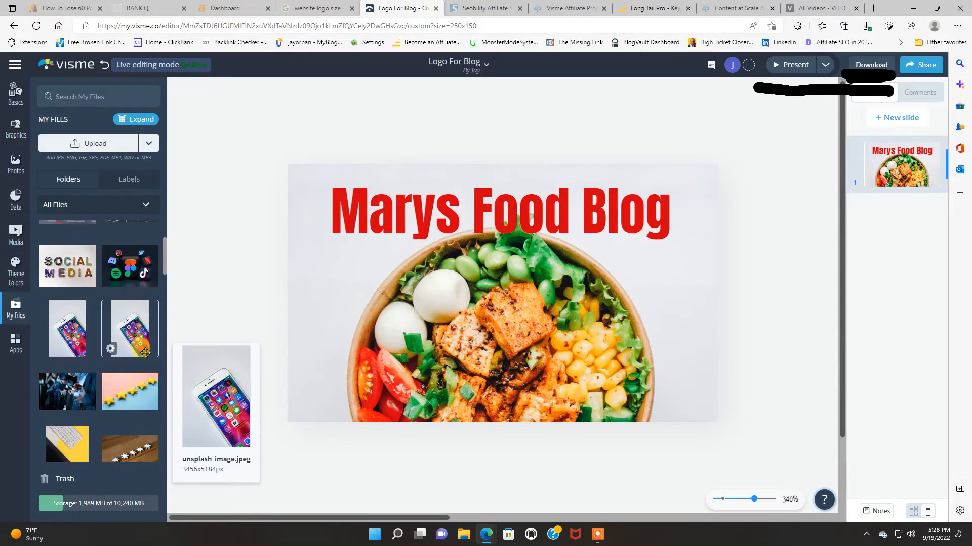
scroll(145, 353, down, 6)
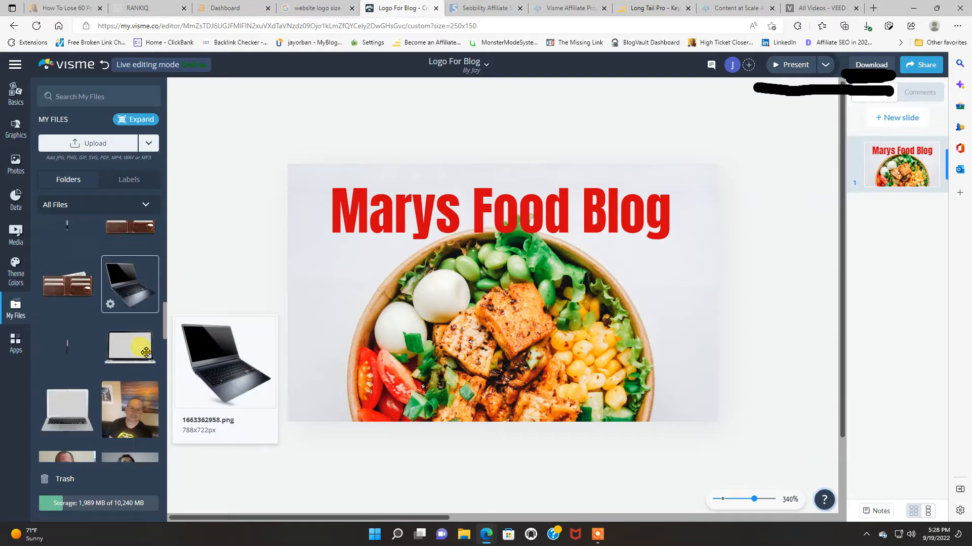
scroll(145, 352, down, 3)
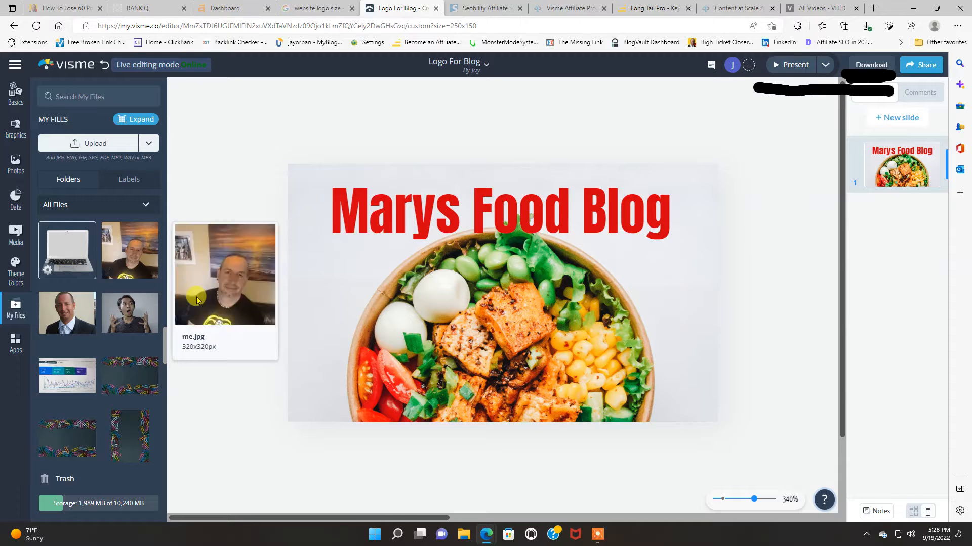
scroll(132, 317, down, 10)
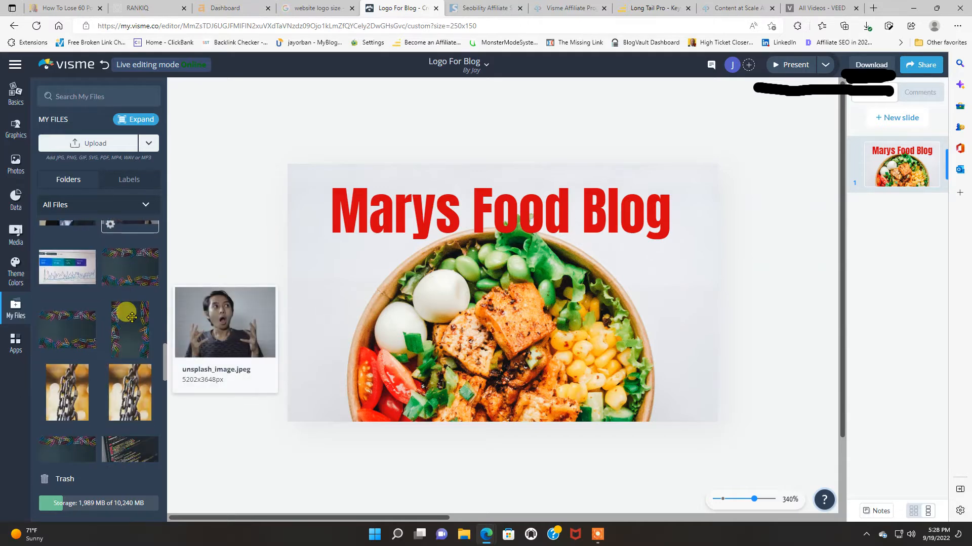
scroll(132, 317, down, 5)
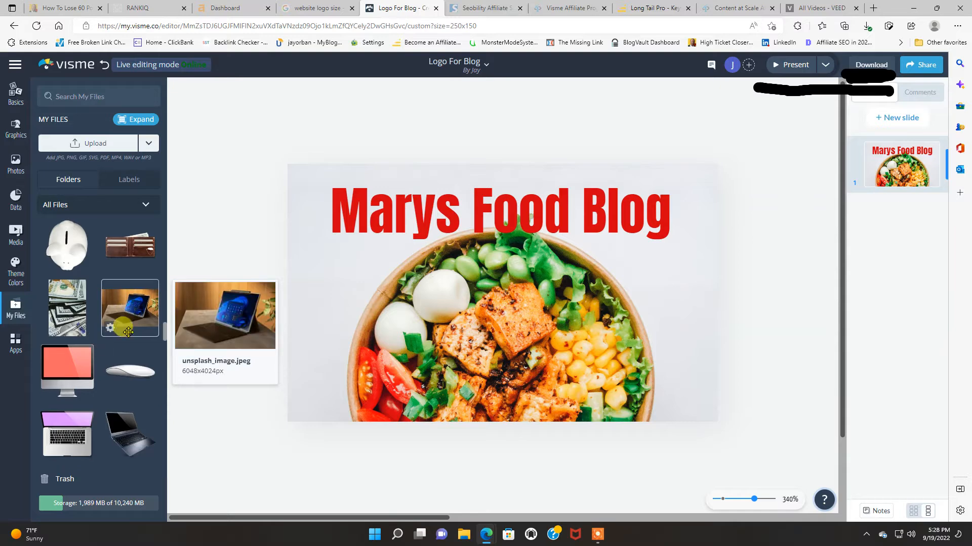
scroll(118, 333, up, 5)
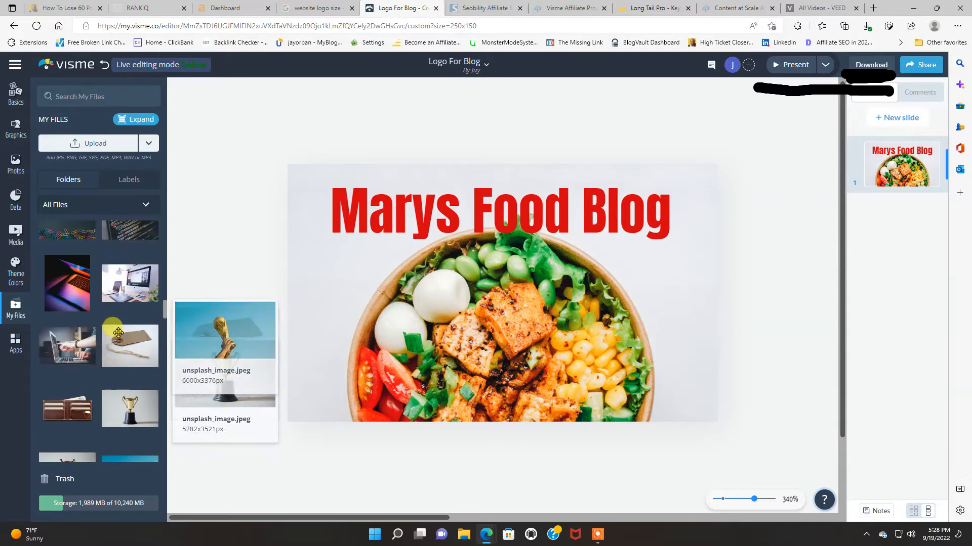
scroll(118, 332, up, 10)
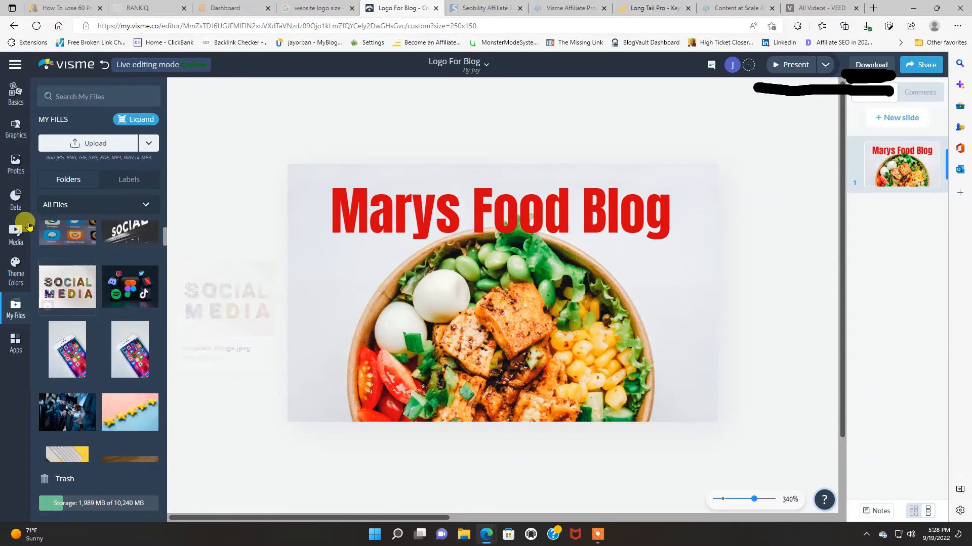
- Examine the cutout images for "food" to find fruit or other ingredients suited to decorating the logo
click(16, 162)
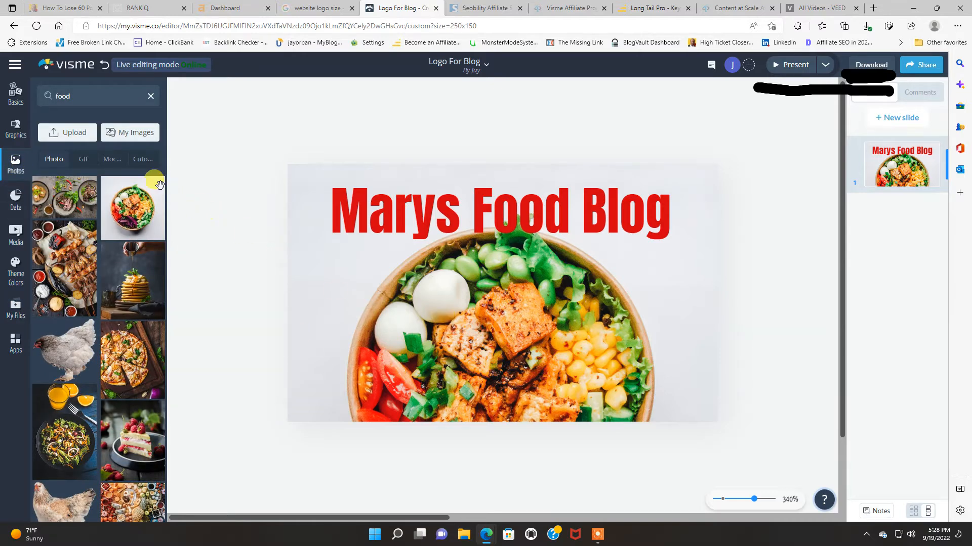
click(137, 159)
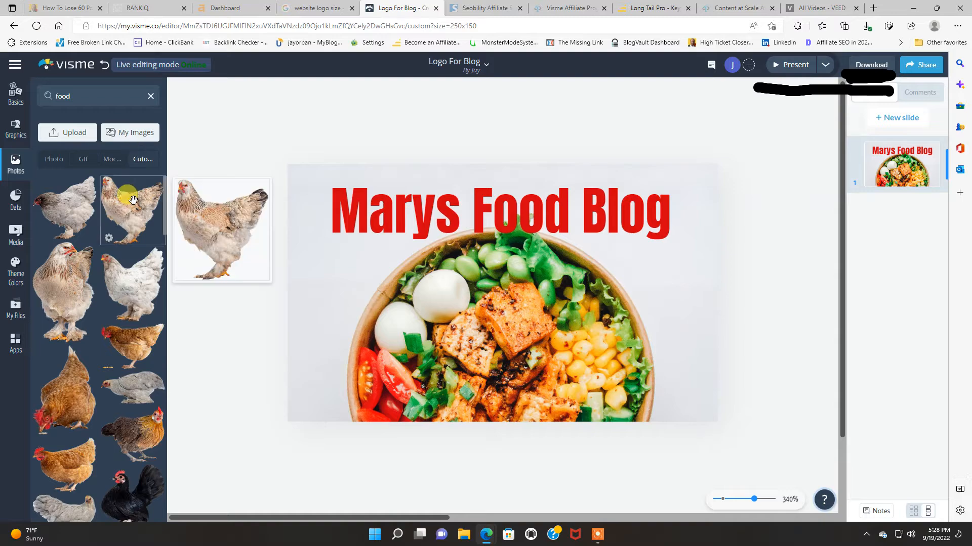
scroll(150, 398, down, 5)
scroll(150, 399, down, 10)
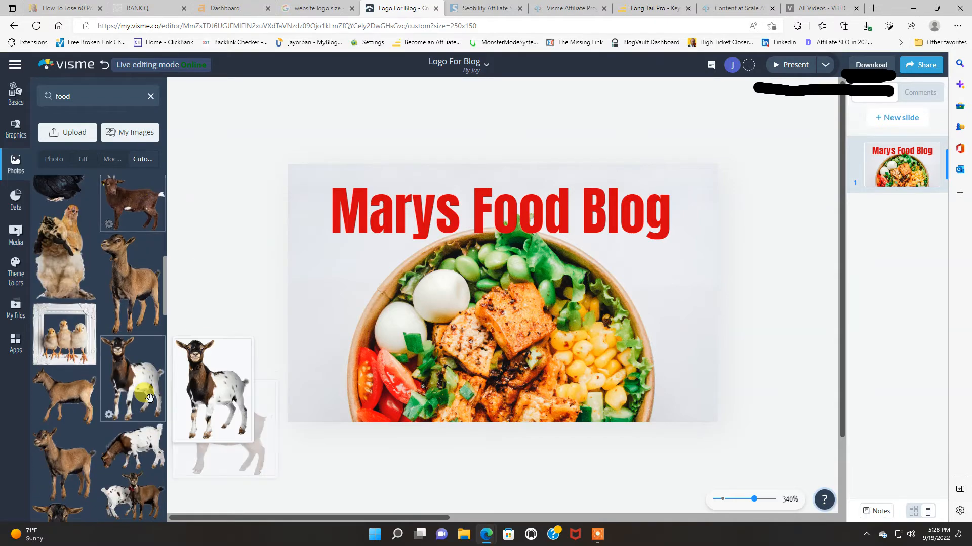
scroll(151, 394, down, 10)
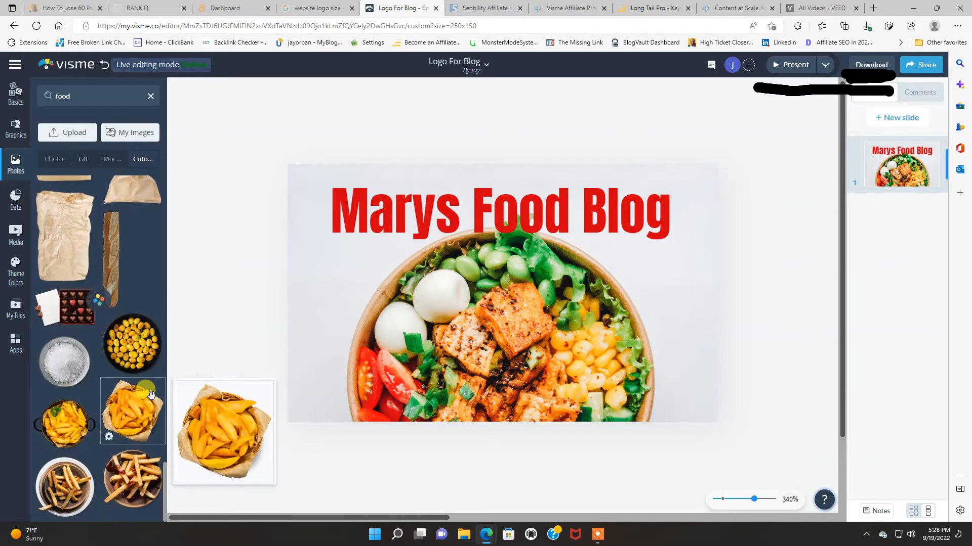
scroll(151, 395, down, 9)
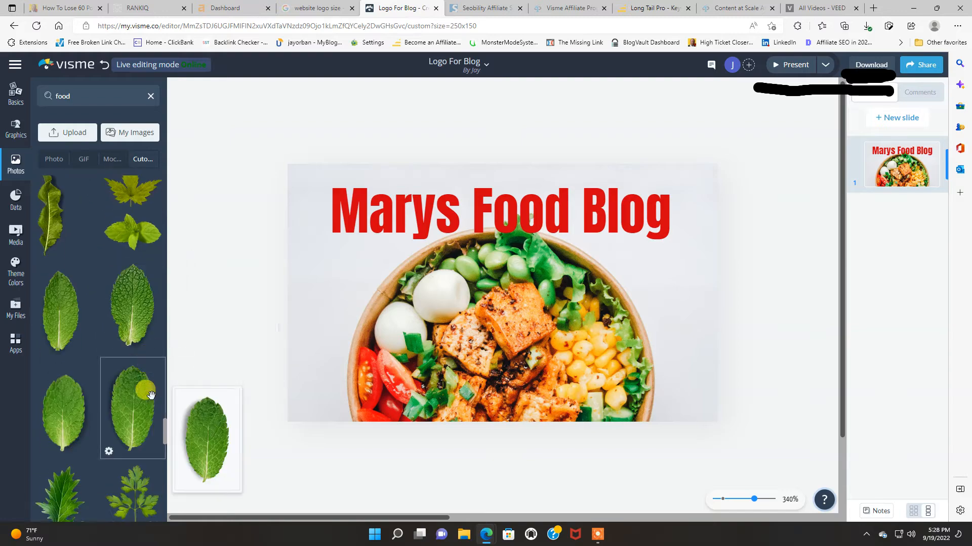
scroll(151, 394, up, 8)
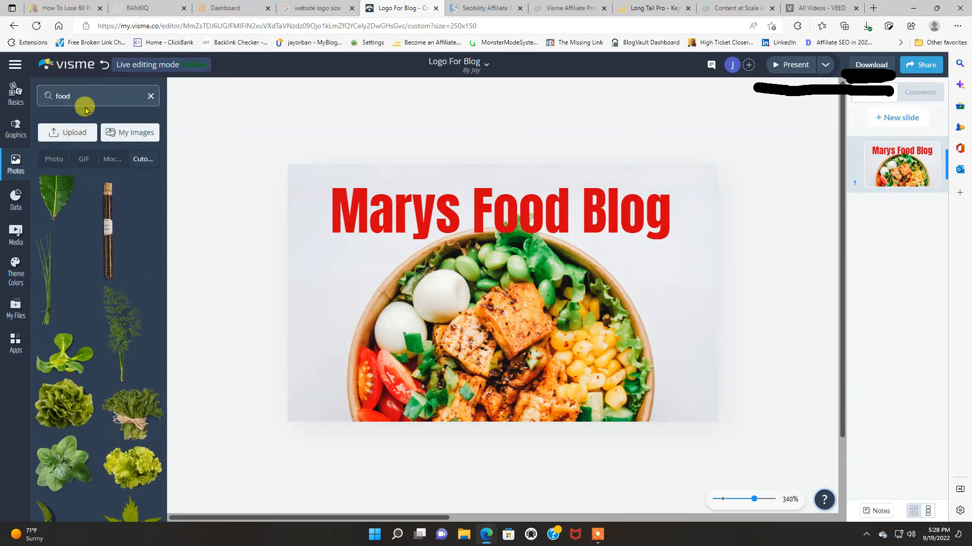
mouse_move(129, 331)
scroll(129, 331, down, 10)
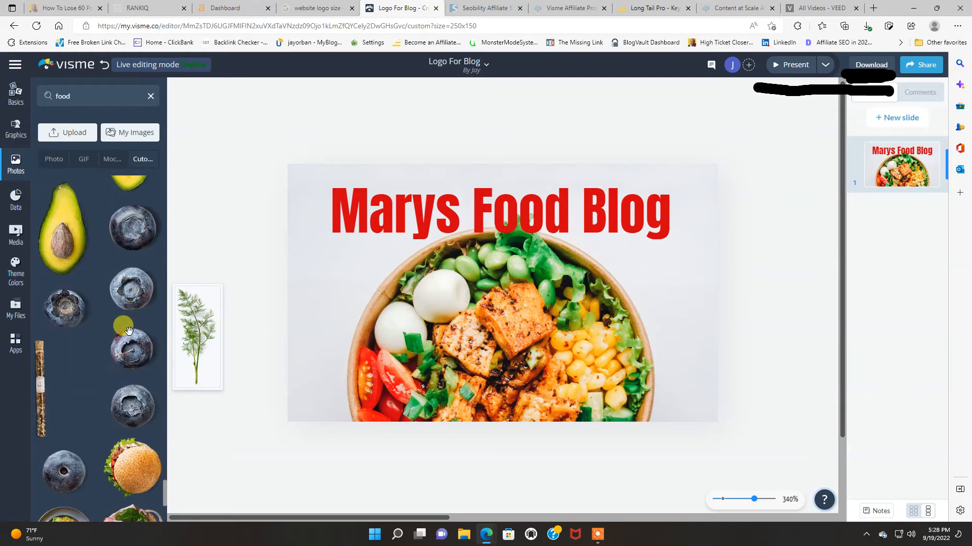
mouse_move(78, 254)
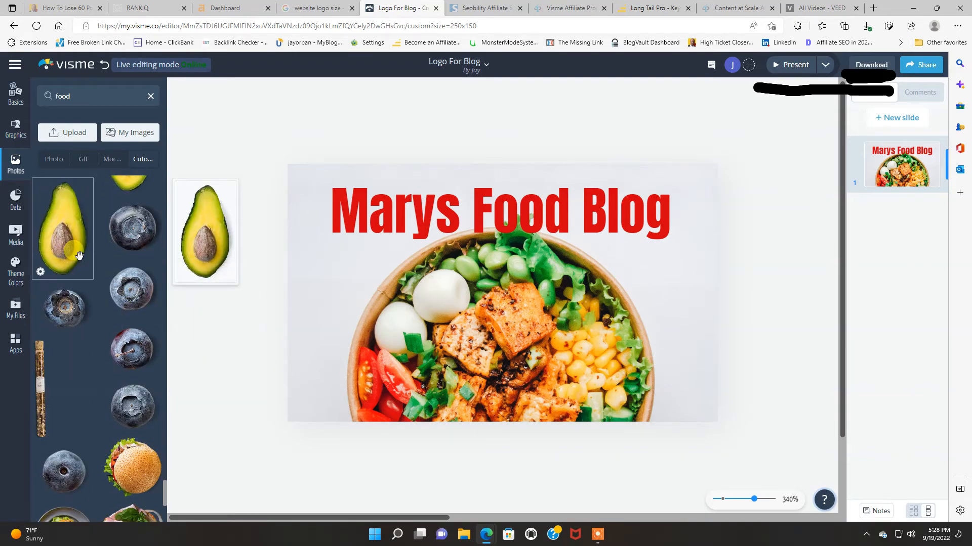
mouse_move(130, 290)
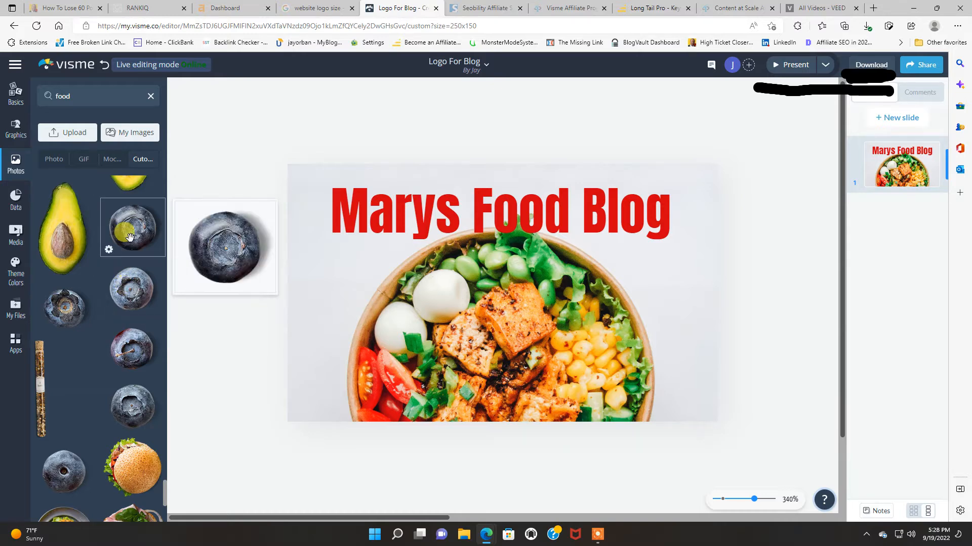
mouse_move(110, 380)
scroll(110, 379, down, 4)
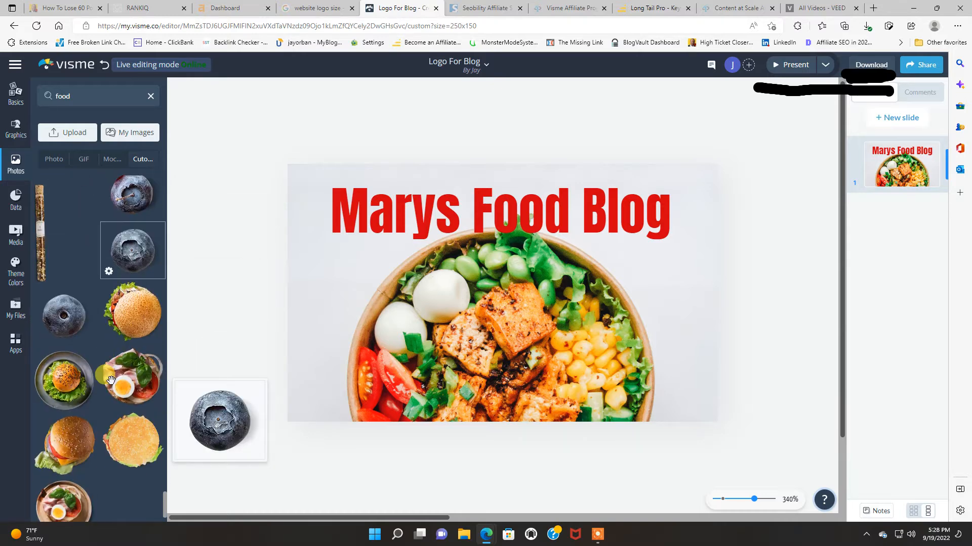
mouse_move(77, 348)
scroll(77, 348, down, 8)
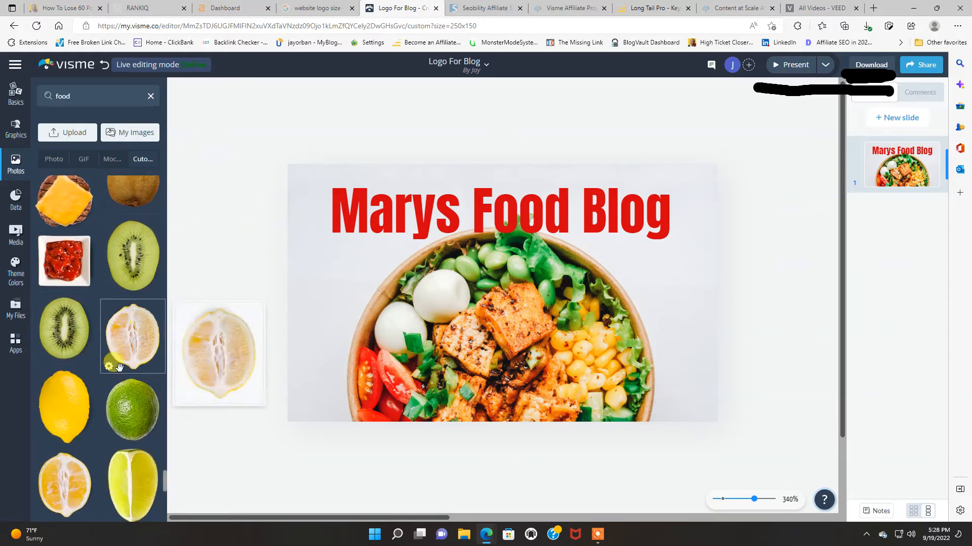
scroll(114, 383, down, 3)
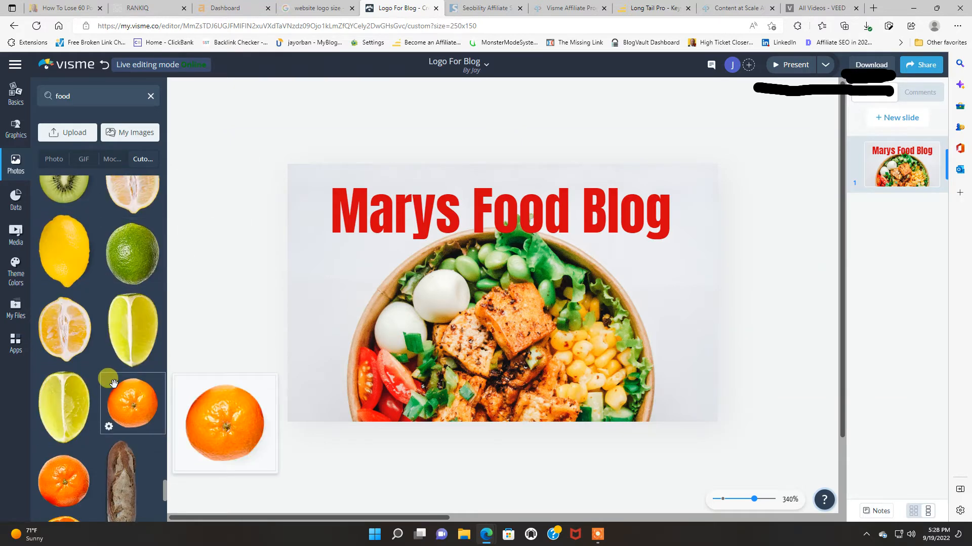
scroll(111, 380, down, 5)
scroll(122, 364, up, 7)
- Add the whole green lime cutout to the canvas
mouse_move(127, 352)
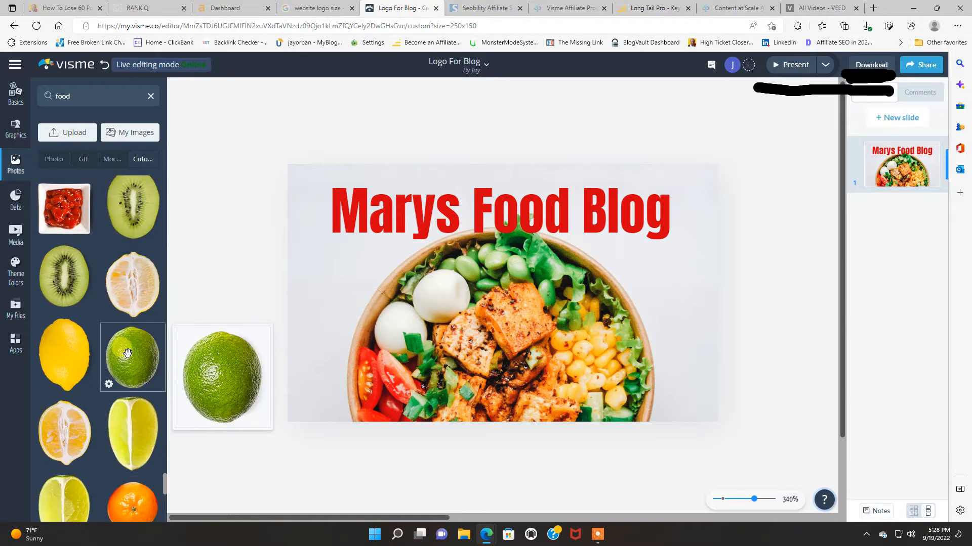
click(110, 389)
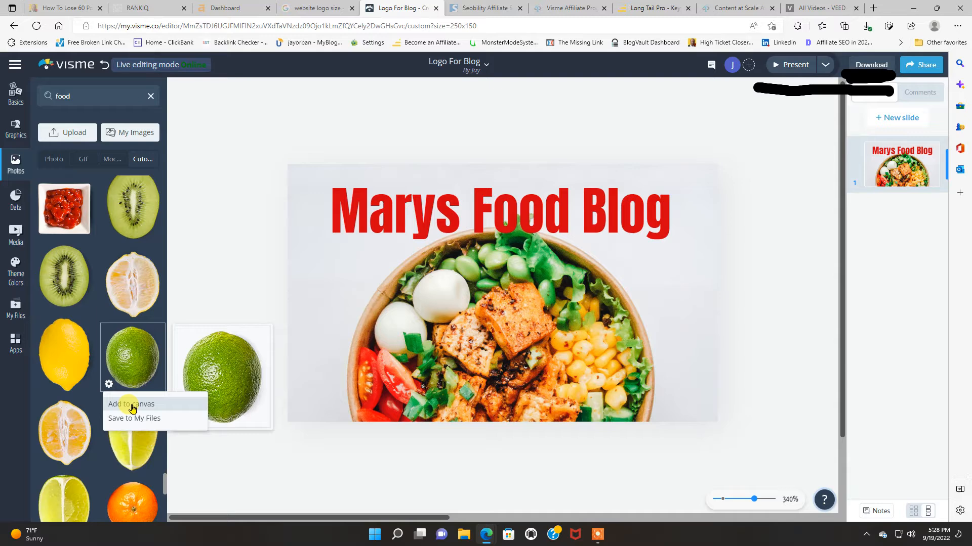
click(131, 405)
click(490, 290)
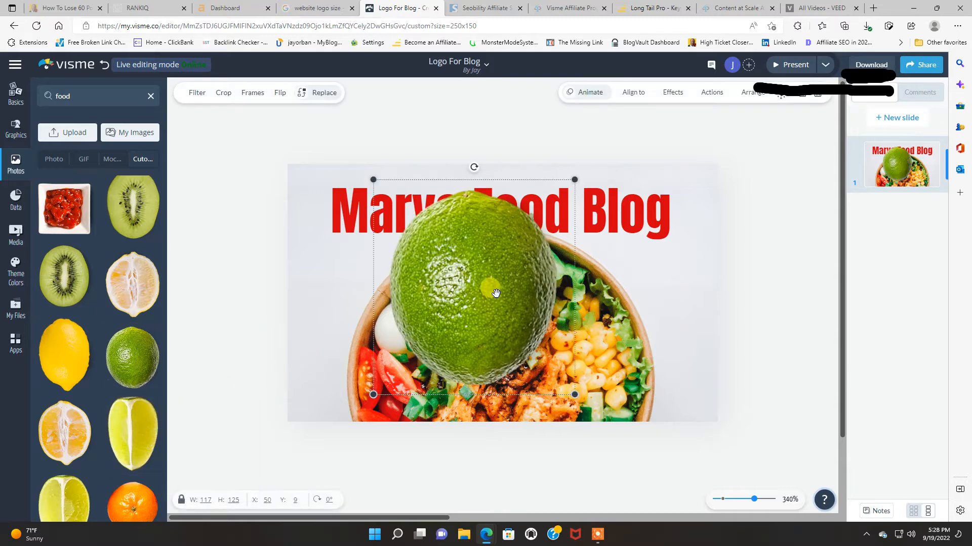
- Shrink the whole lime to about 62 x 66 px and place it on the bowl's right side at about X 188, Y 42
drag(496, 293, 655, 328)
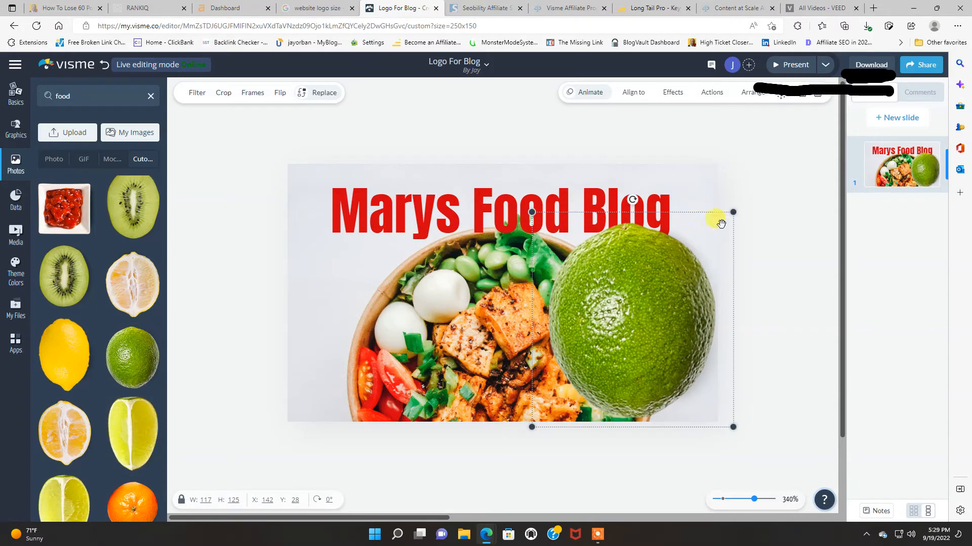
drag(736, 210, 638, 291)
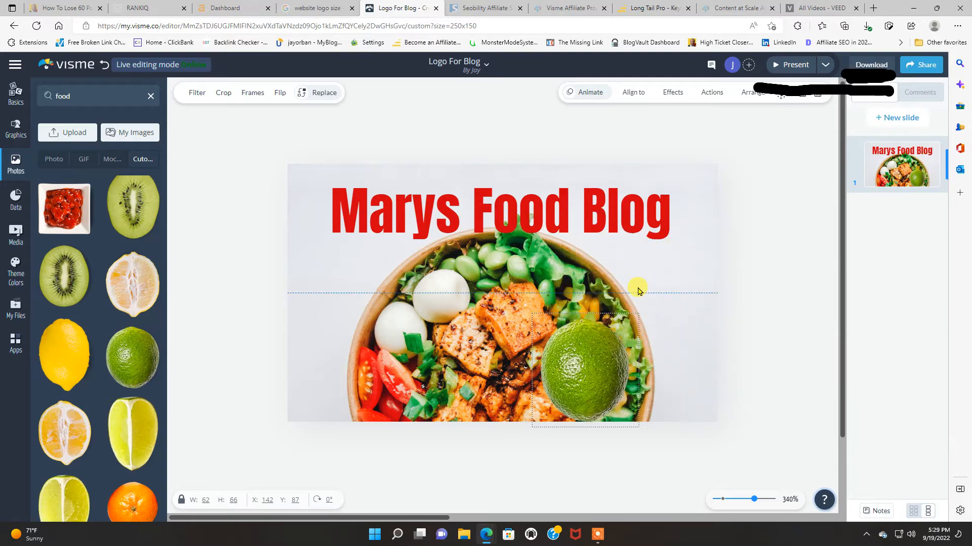
drag(583, 356, 670, 289)
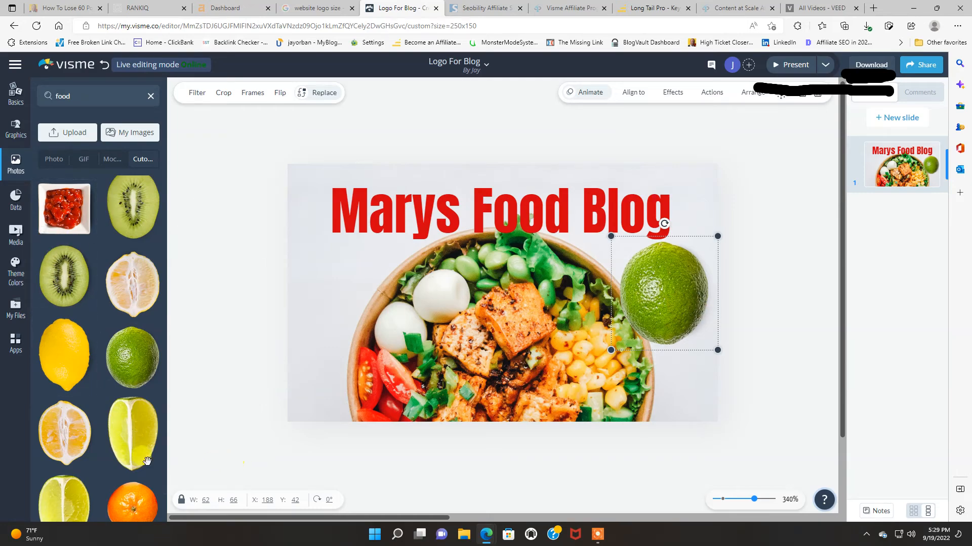
- Add the lime wedge cutout as a new image and place it left of the bowl at about 49 x 62 px
click(131, 449)
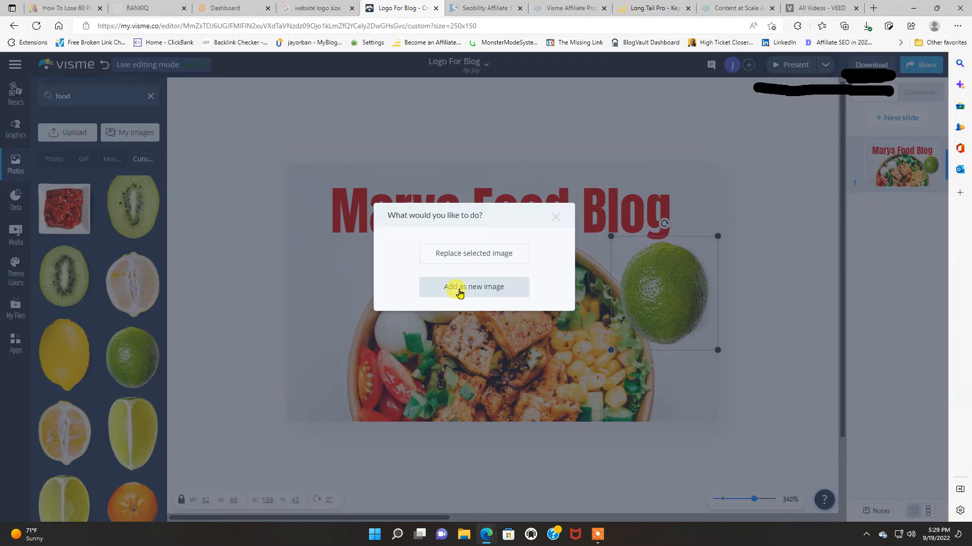
click(460, 293)
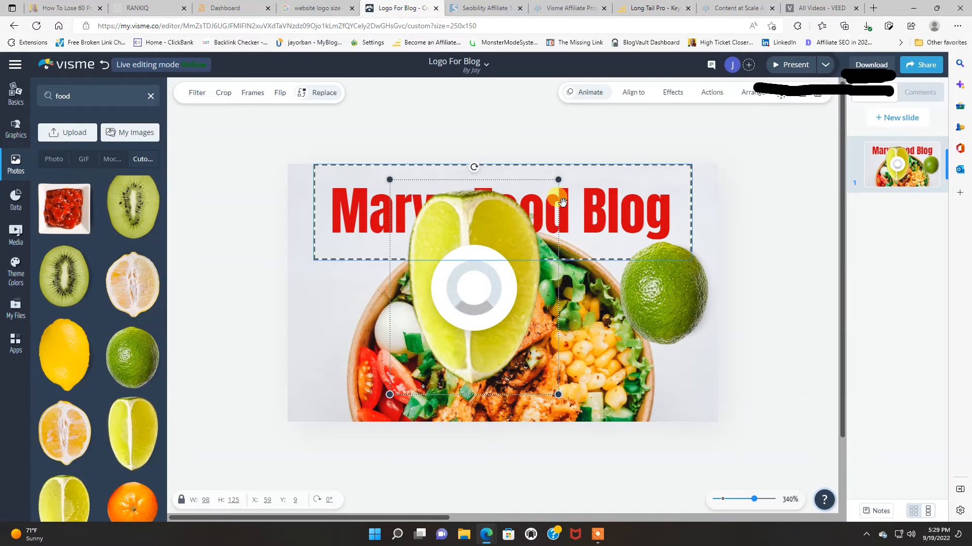
drag(559, 180, 472, 288)
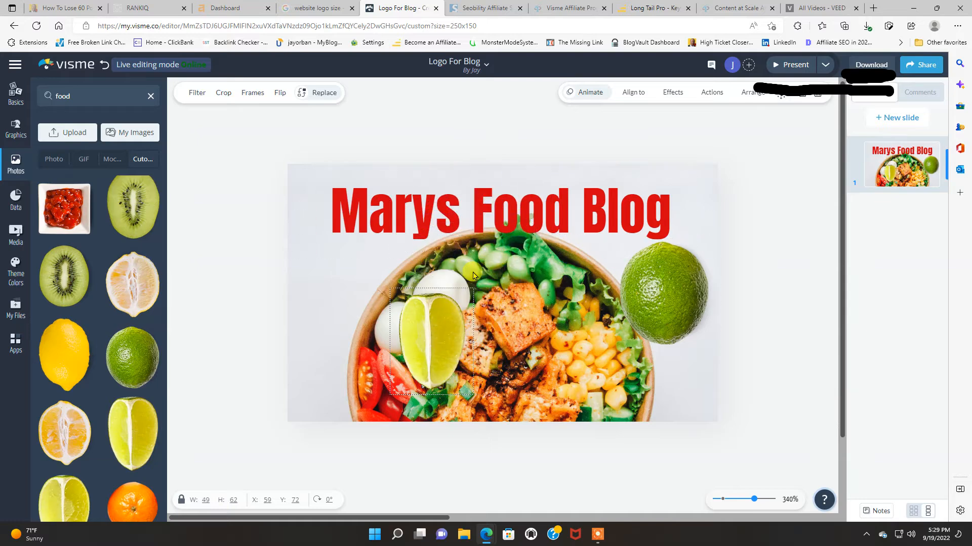
drag(431, 359, 318, 310)
- Try the whole lime farther right at about X 198, Y 42, and move it back to X 188
drag(658, 307, 675, 307)
scroll(124, 360, down, 5)
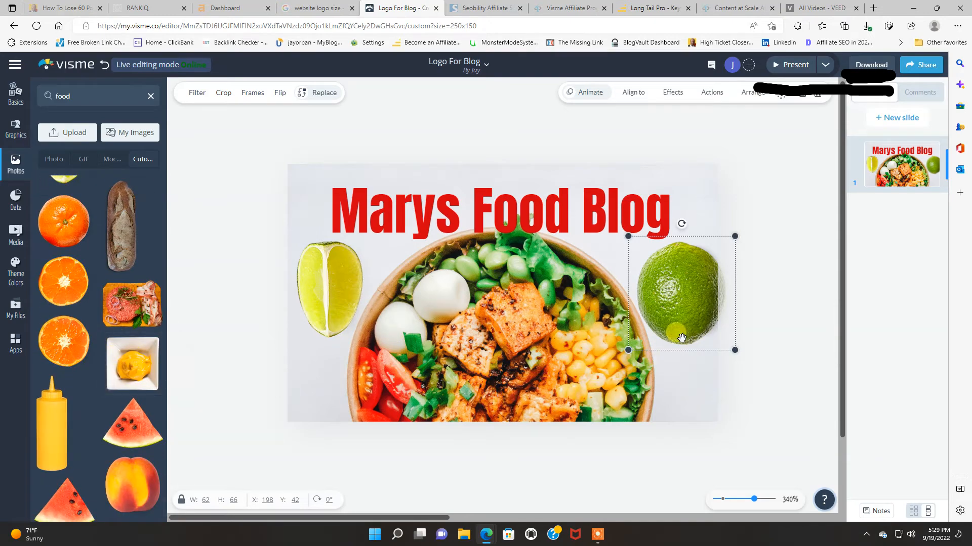
mouse_move(696, 321)
mouse_down()
mouse_move(671, 321)
mouse_move(696, 314)
mouse_up()
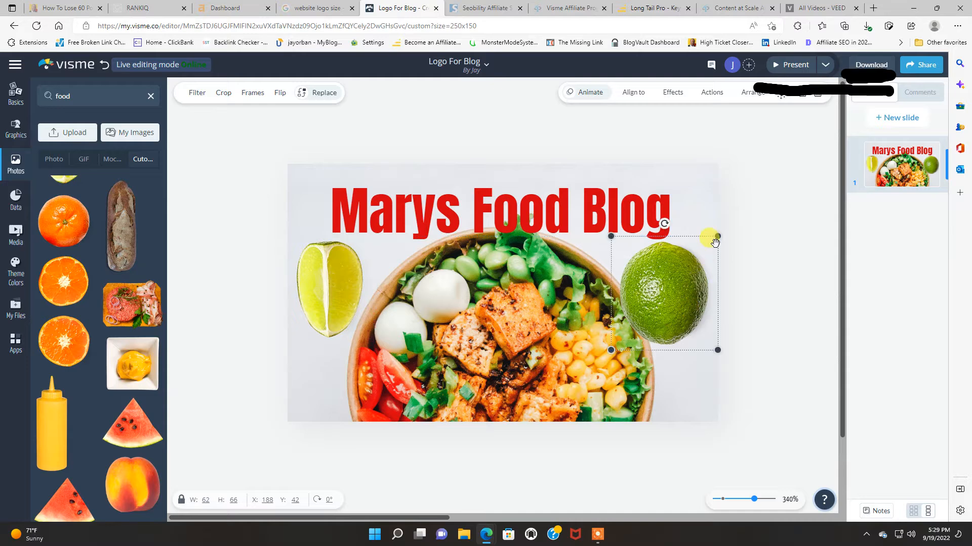
- Shrink the whole lime to about 49 x 52 px and place it at about X 201, Y 42
drag(719, 237, 706, 256)
drag(658, 289, 680, 276)
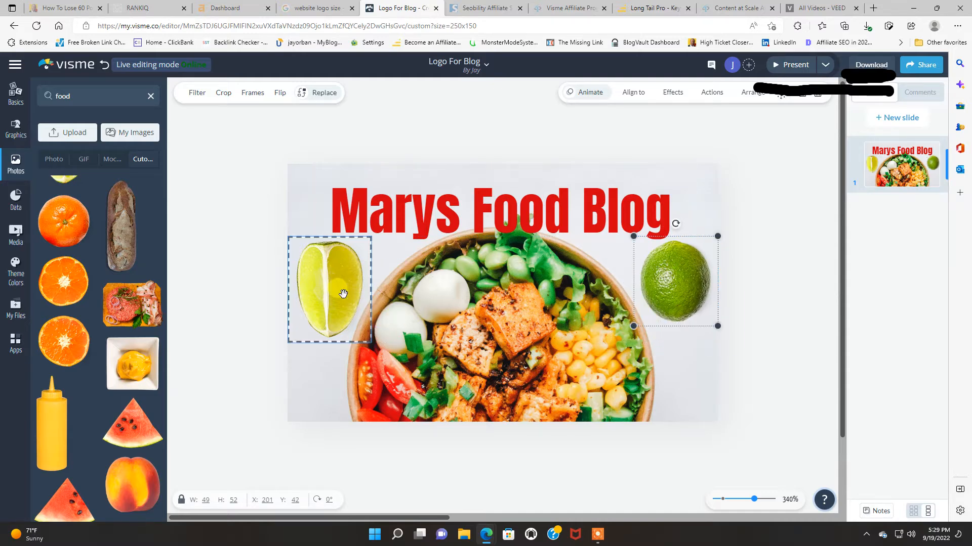
- Shrink the lime wedge to about 38 x 48 px and place it at about X 0, Y 42
mouse_move(343, 291)
mouse_down()
mouse_move(328, 290)
mouse_move(342, 285)
mouse_up()
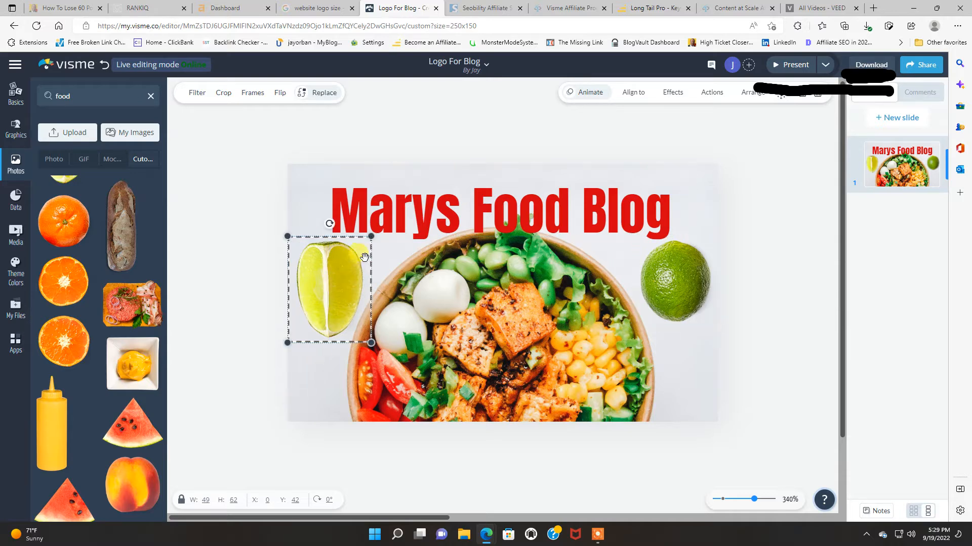
drag(370, 234, 351, 260)
mouse_move(331, 323)
mouse_down()
mouse_move(332, 297)
mouse_move(330, 316)
mouse_up()
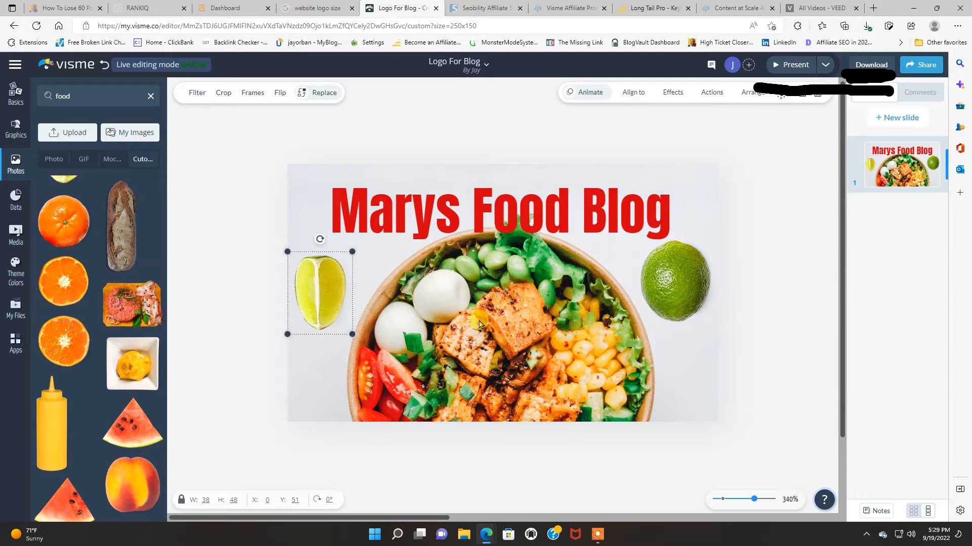
click(814, 353)
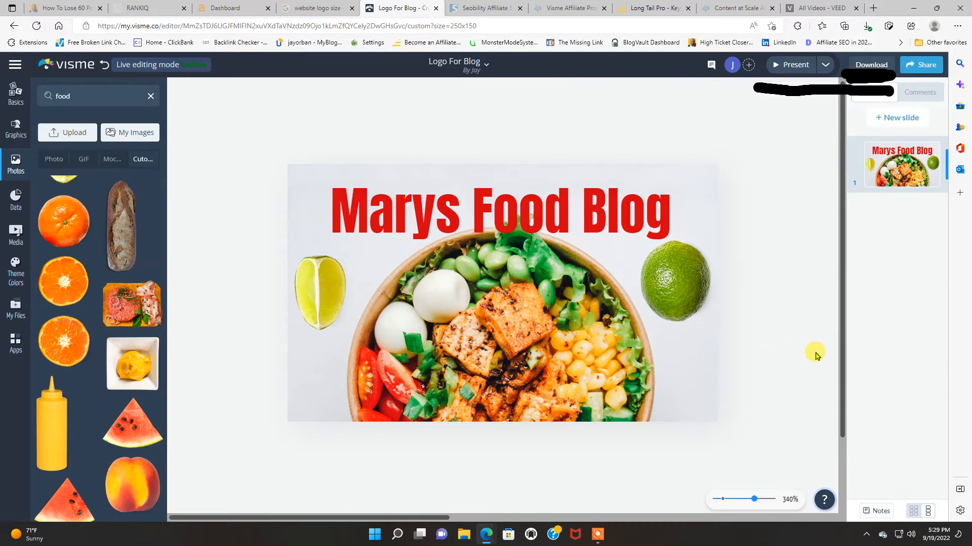
drag(306, 311, 310, 297)
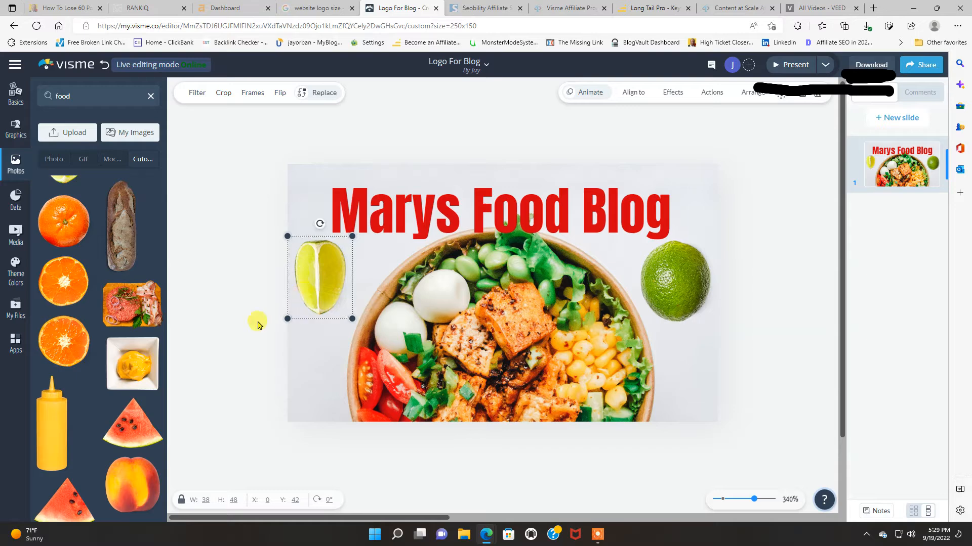
mouse_move(130, 205)
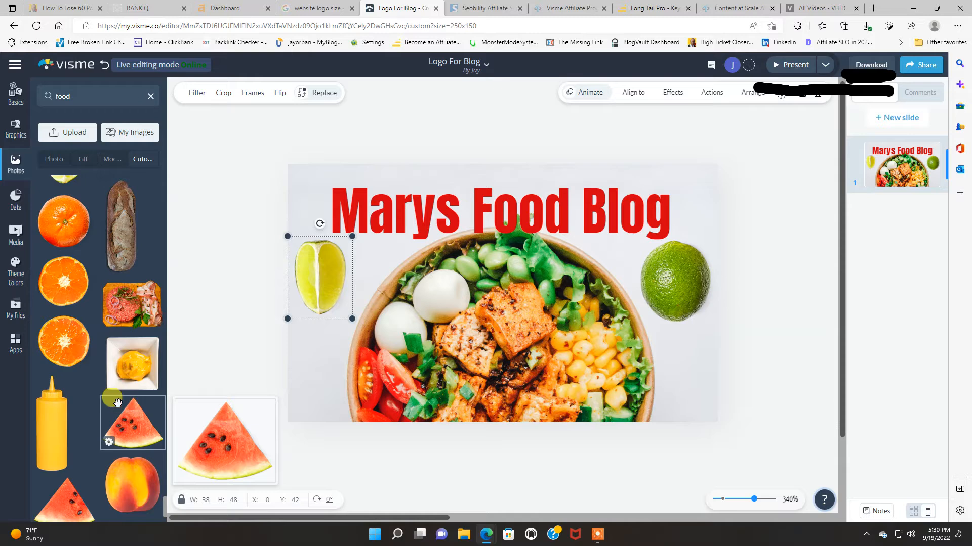
mouse_move(114, 385)
scroll(113, 385, down, 2)
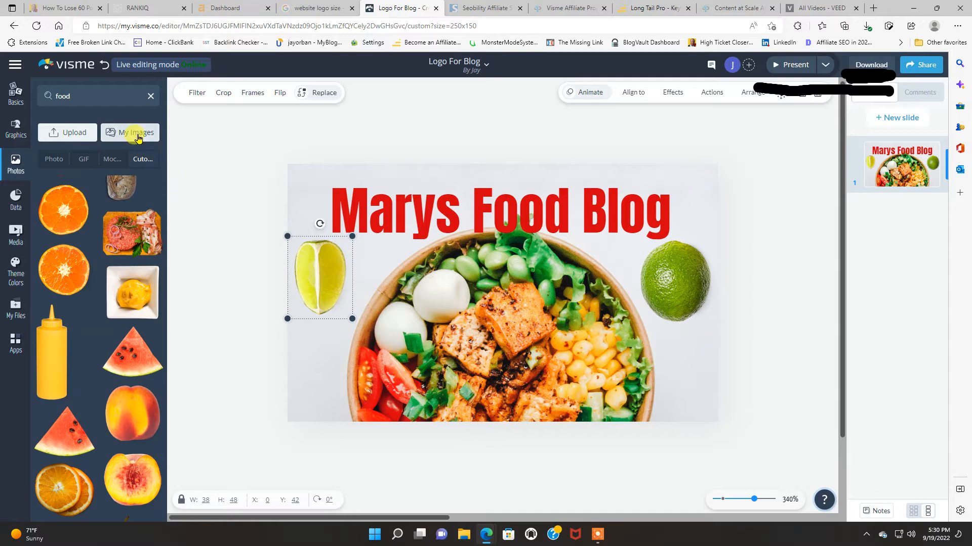
- Delete the "Marys Food Blog" title text from the canvas
click(346, 212)
click(334, 205)
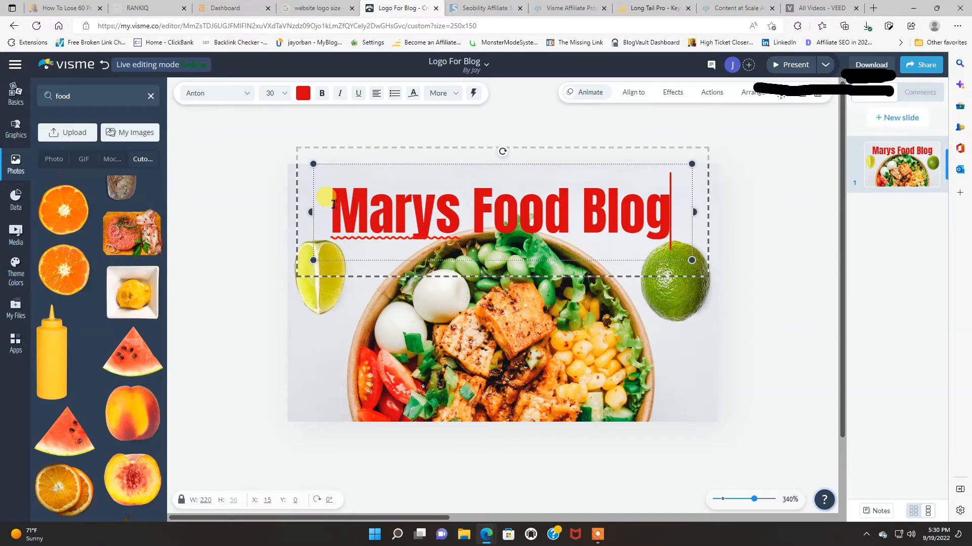
drag(333, 205, 683, 208)
key(BackSpace)
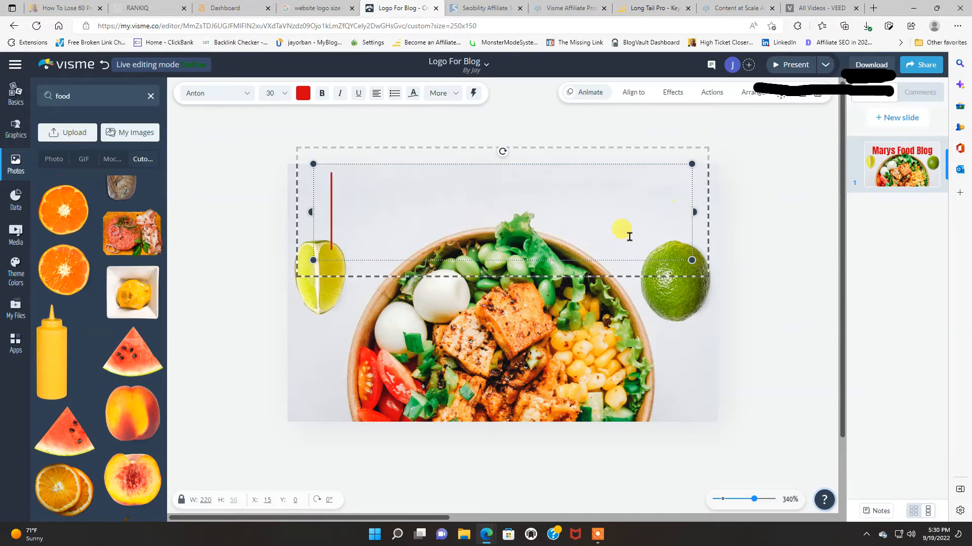
click(492, 327)
- Delete the lime wedge and the whole lime from the canvas
click(321, 278)
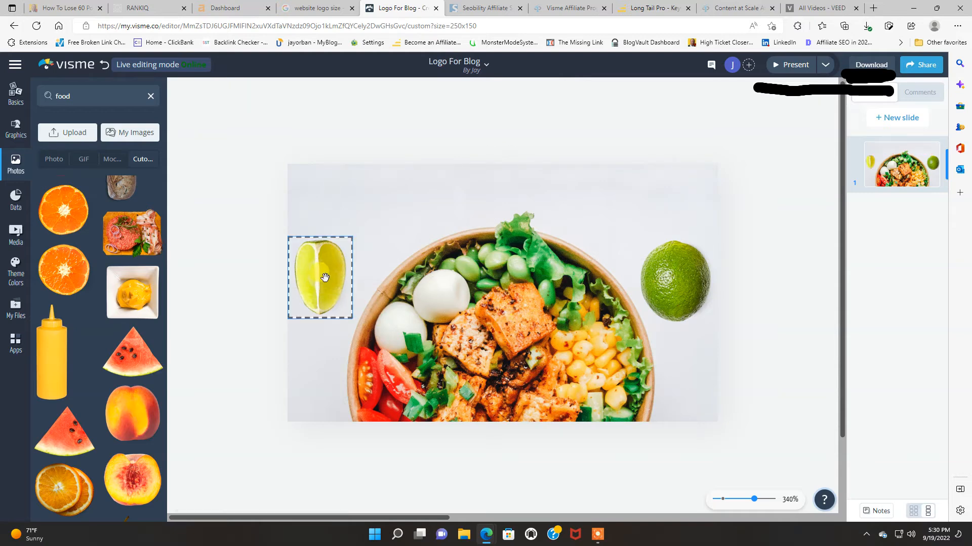
key(Delete)
click(678, 279)
key(Delete)
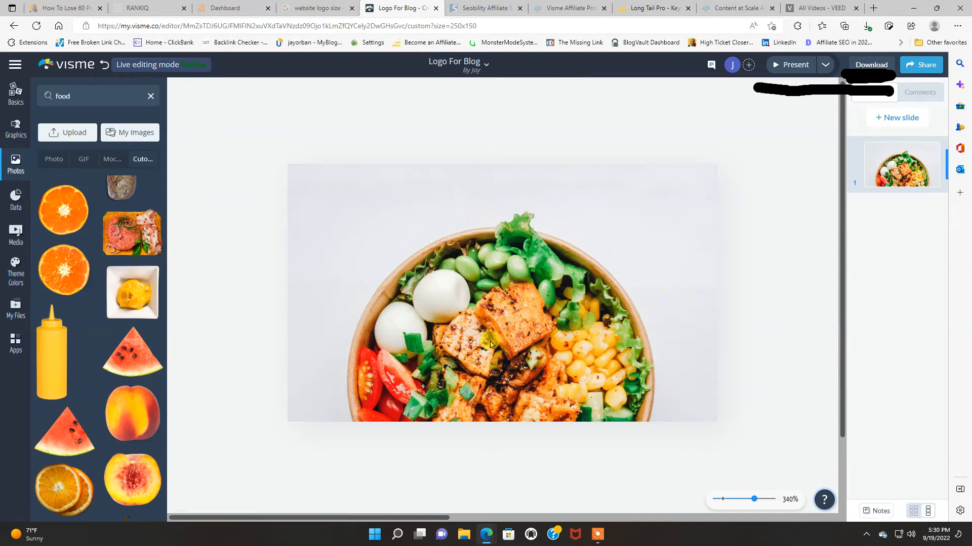
- Look through the saved images in My Files for a new background picture
click(489, 340)
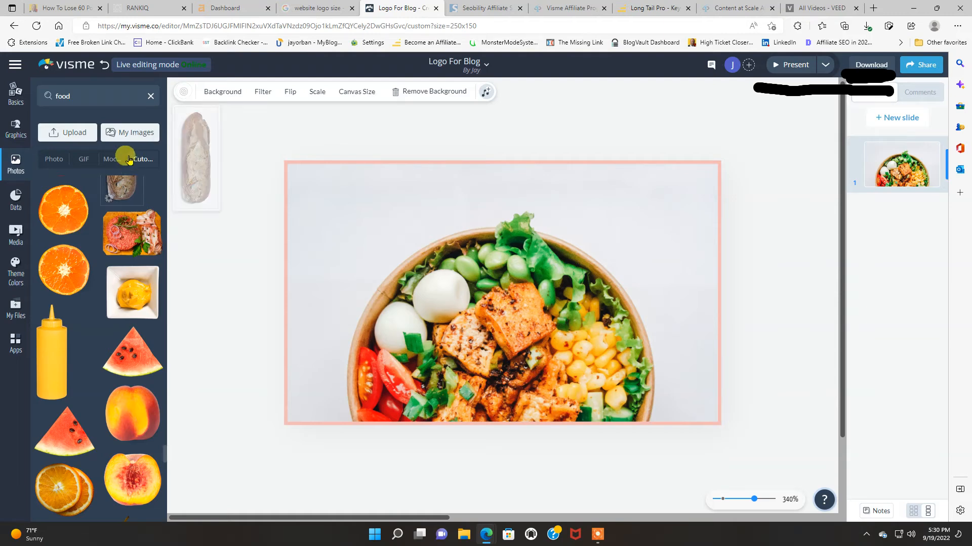
drag(55, 94, 112, 95)
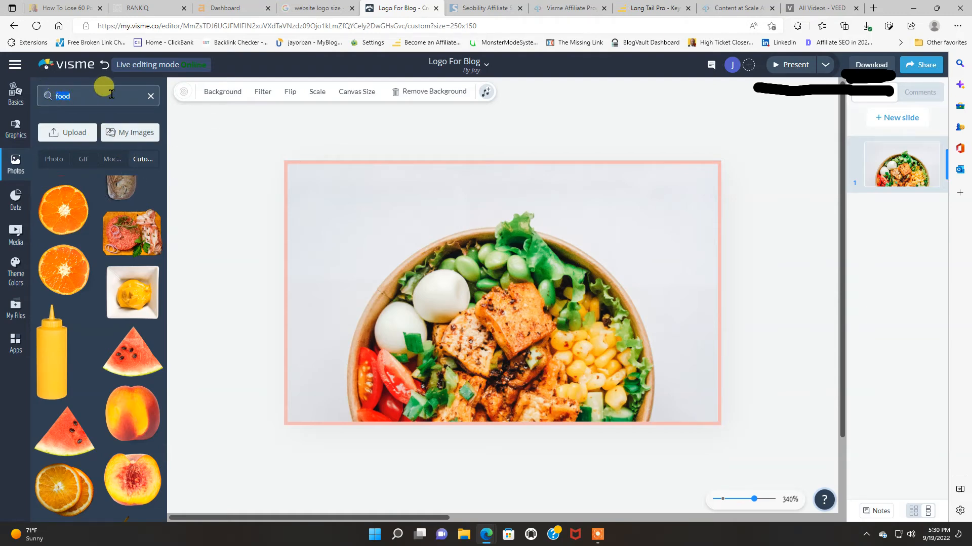
click(141, 137)
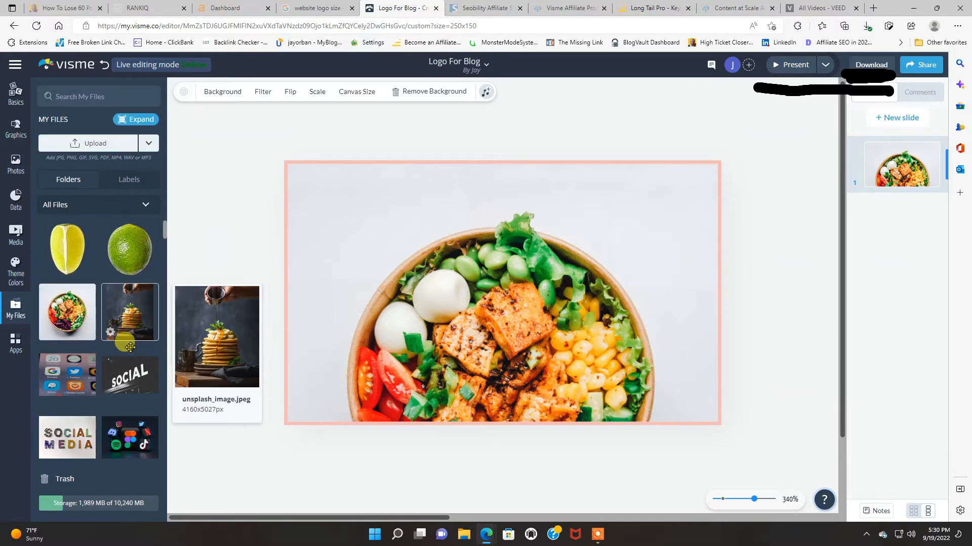
scroll(130, 347, down, 10)
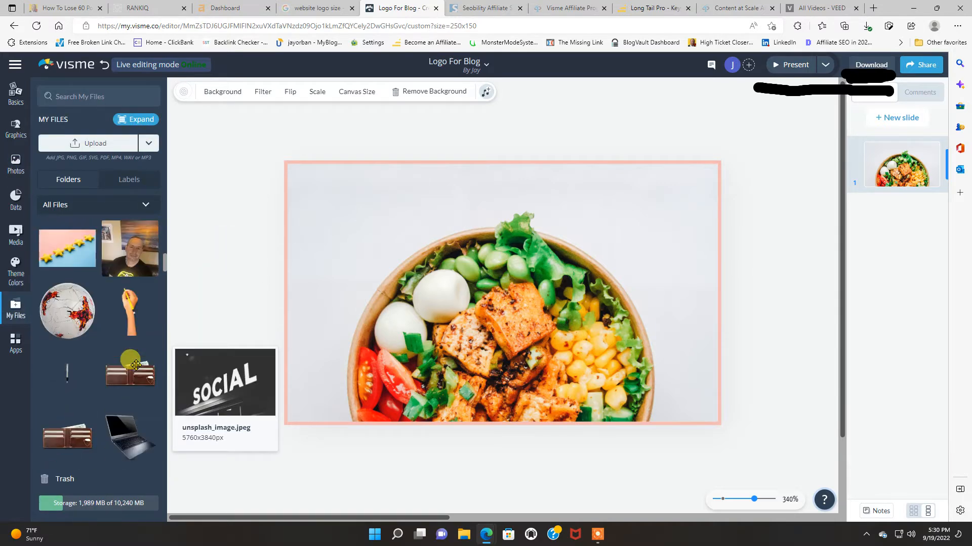
scroll(135, 365, down, 4)
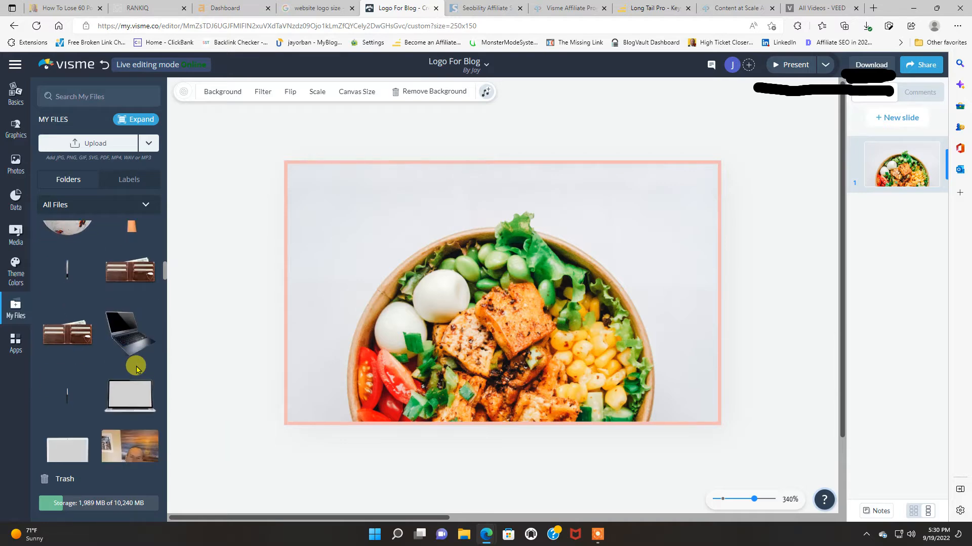
scroll(136, 367, down, 3)
scroll(135, 366, up, 8)
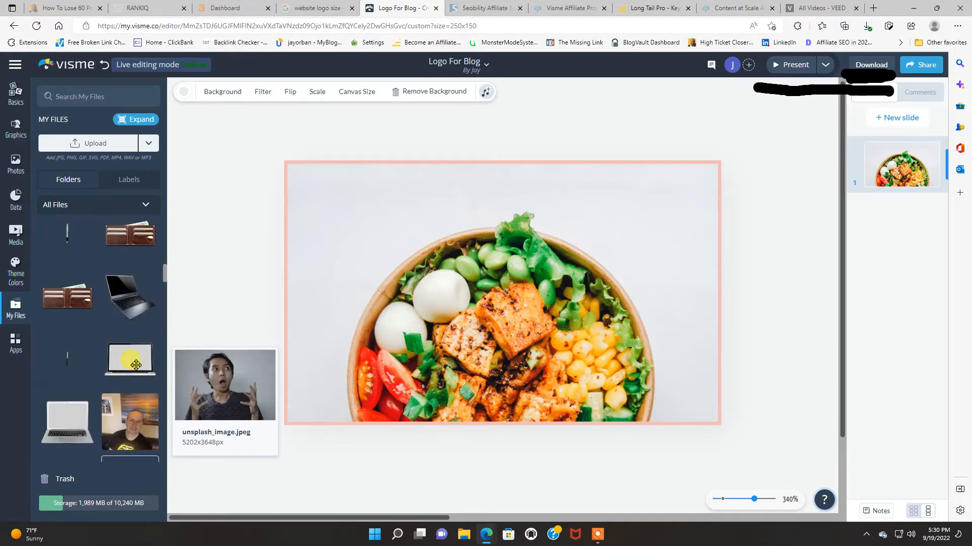
scroll(136, 366, up, 3)
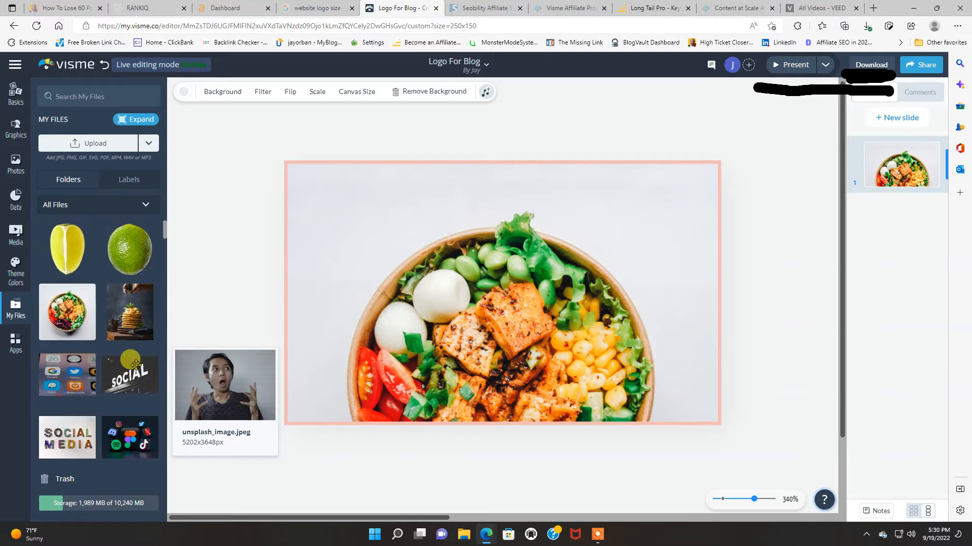
scroll(136, 366, down, 10)
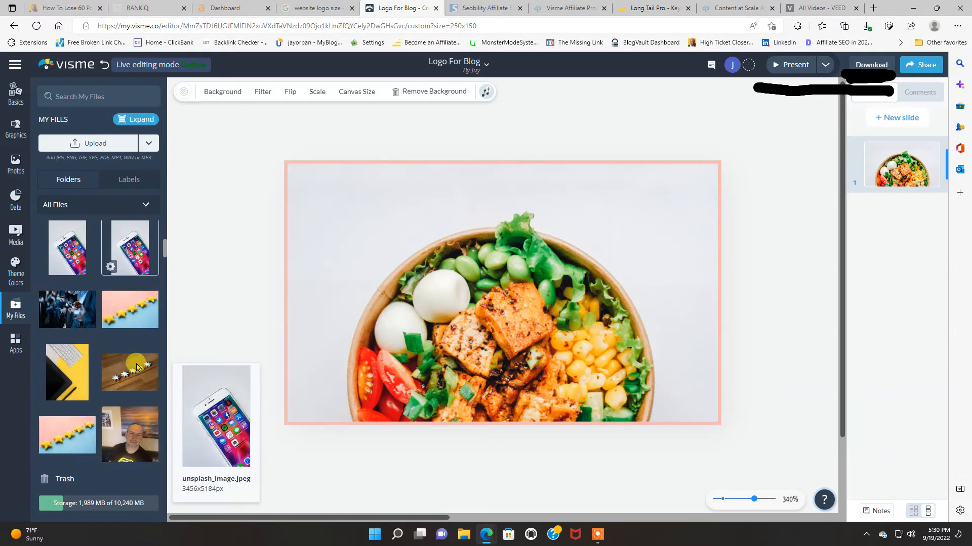
scroll(135, 362, down, 4)
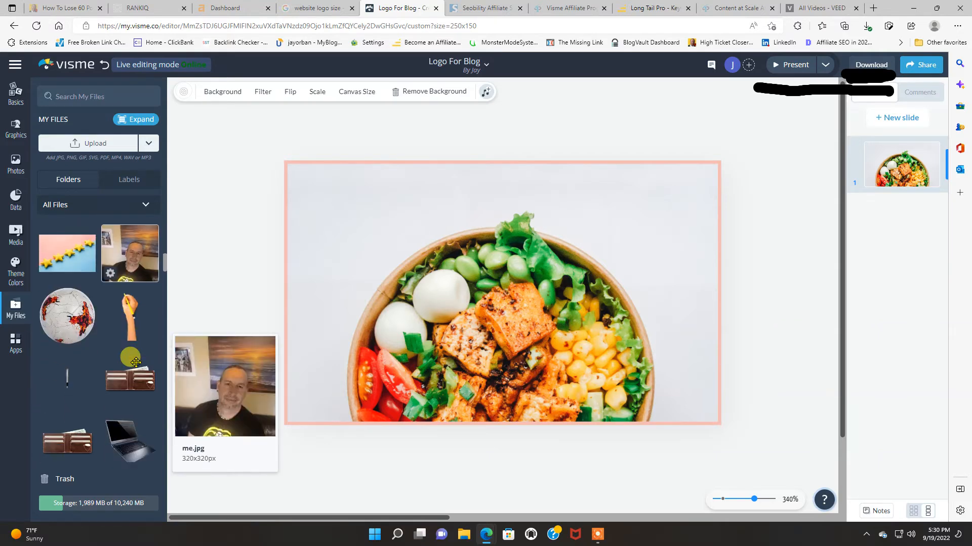
scroll(135, 362, down, 3)
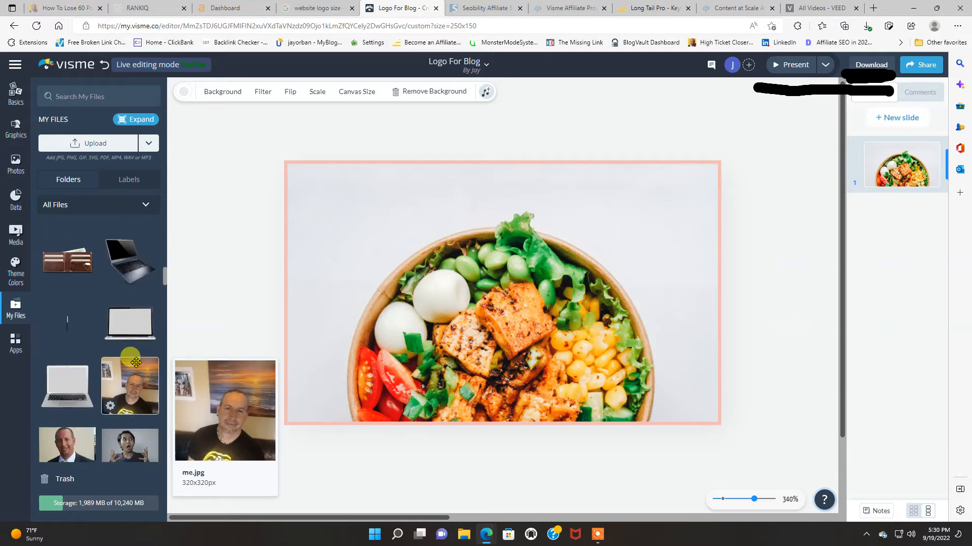
scroll(136, 362, down, 6)
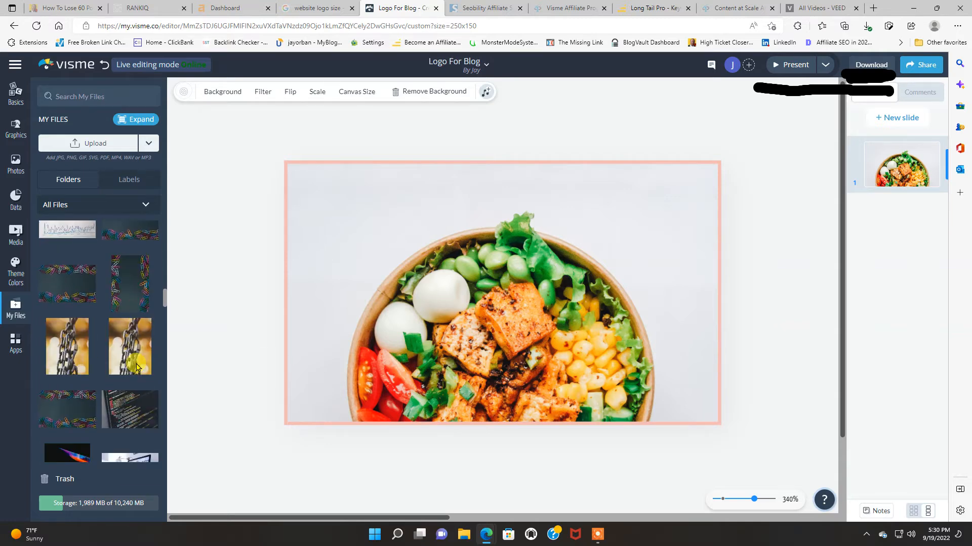
scroll(135, 362, down, 8)
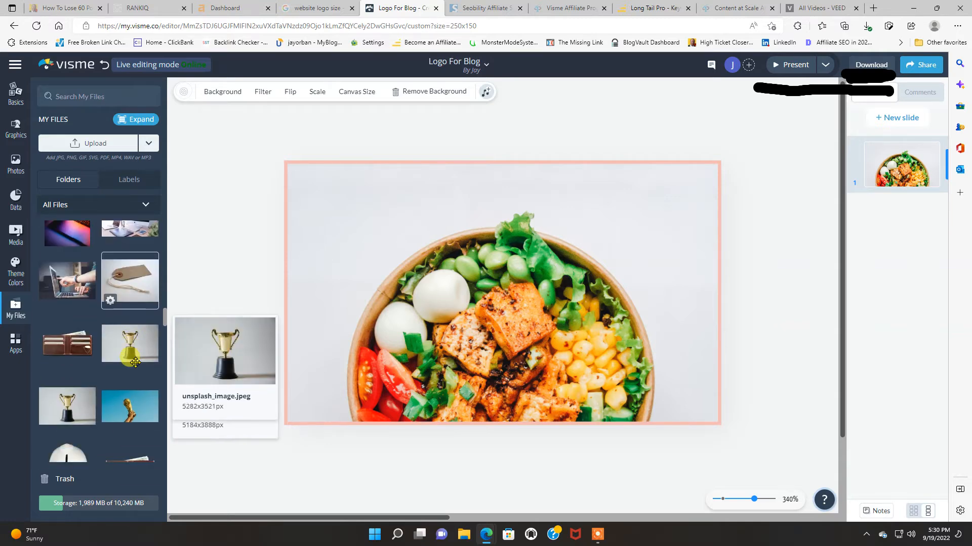
scroll(136, 362, down, 6)
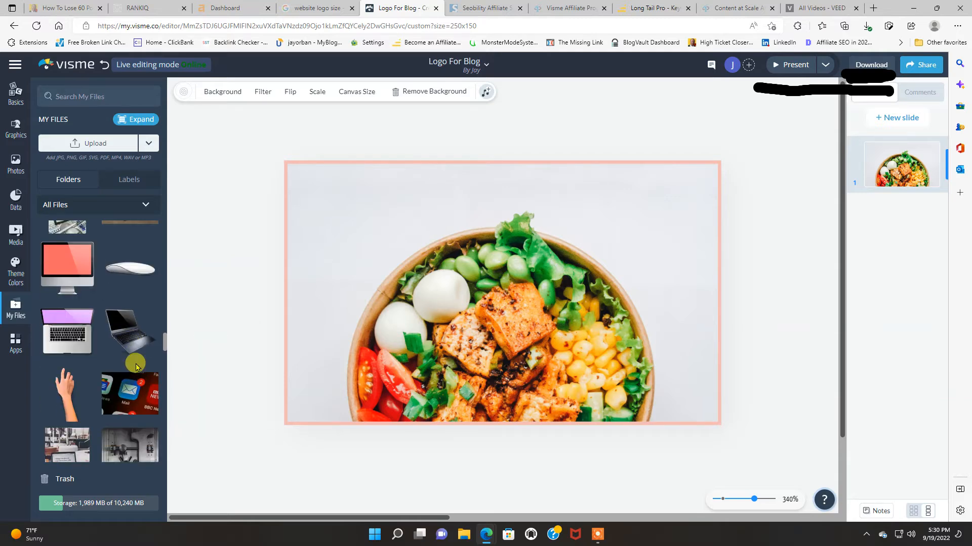
scroll(136, 366, down, 6)
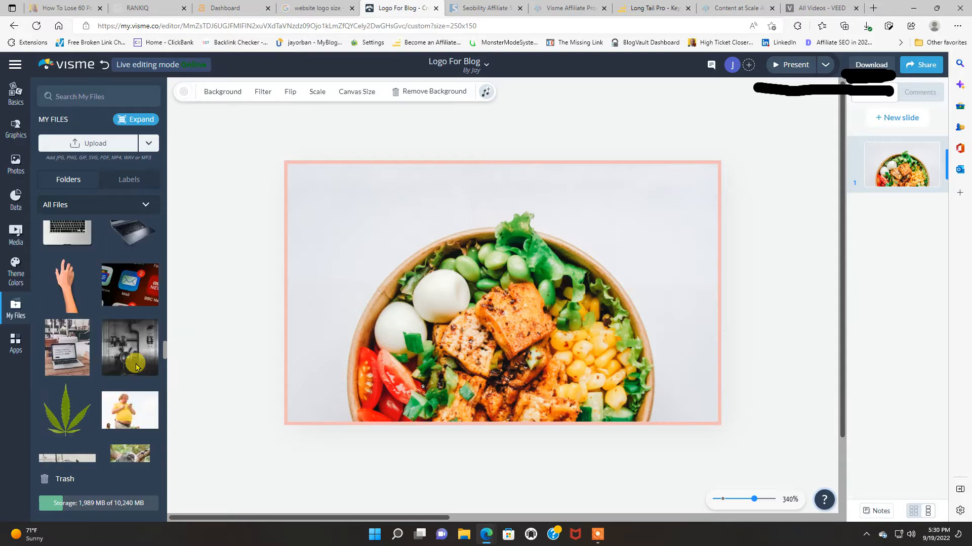
scroll(135, 367, down, 5)
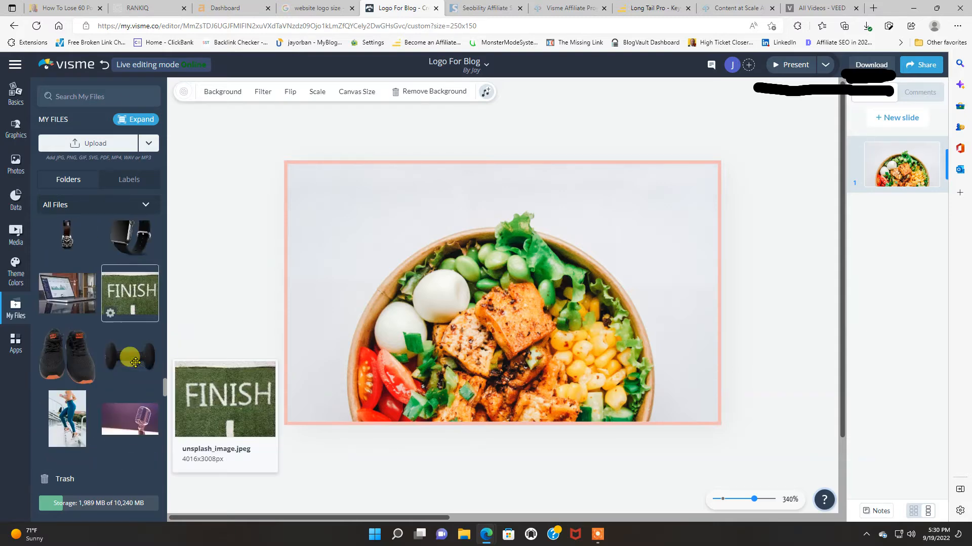
scroll(135, 362, up, 6)
scroll(135, 362, up, 6)
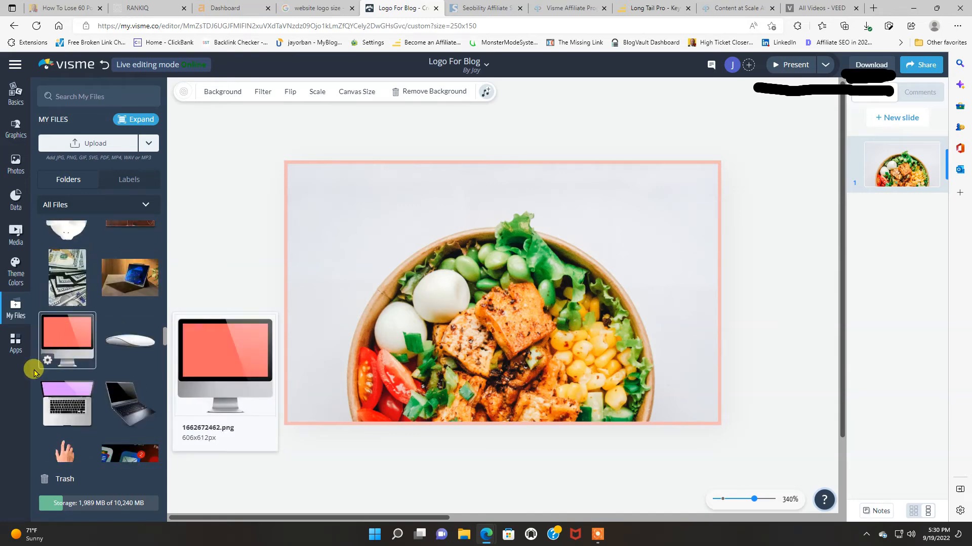
- Set the saved desktop monitor image with the red screen as the canvas background
click(47, 363)
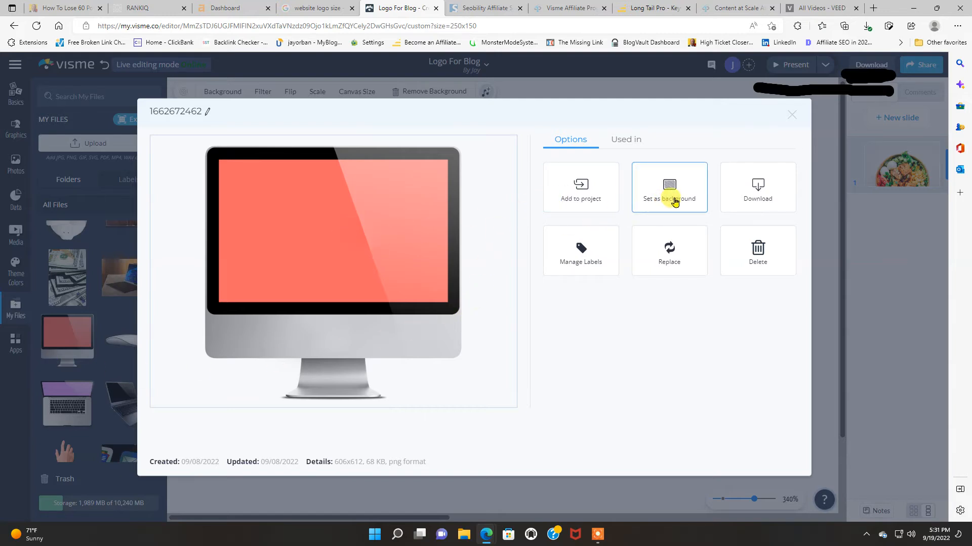
click(675, 201)
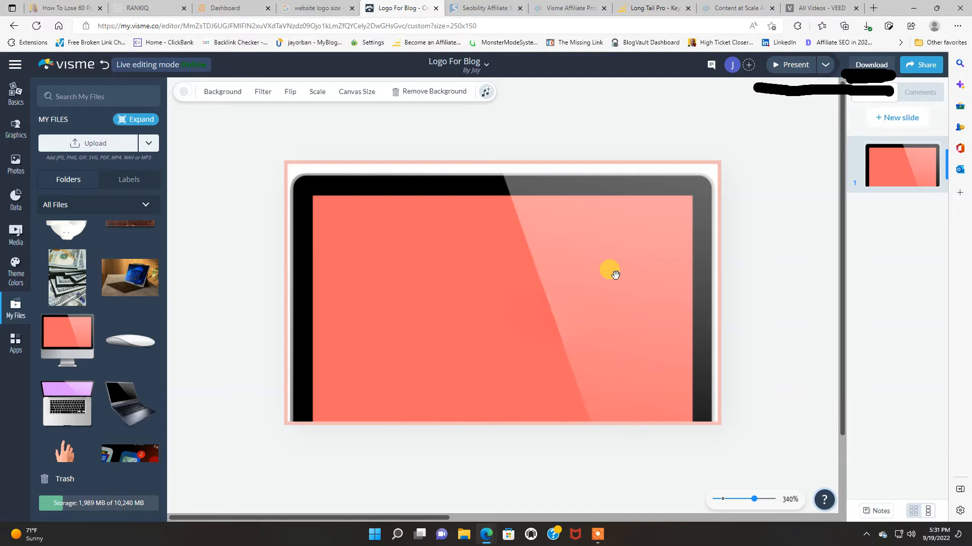
scroll(615, 275, down, 3)
scroll(616, 274, up, 3)
- Set the saved laptop image with the purple screen as the canvas background, and leave the canvas deselected
mouse_move(128, 341)
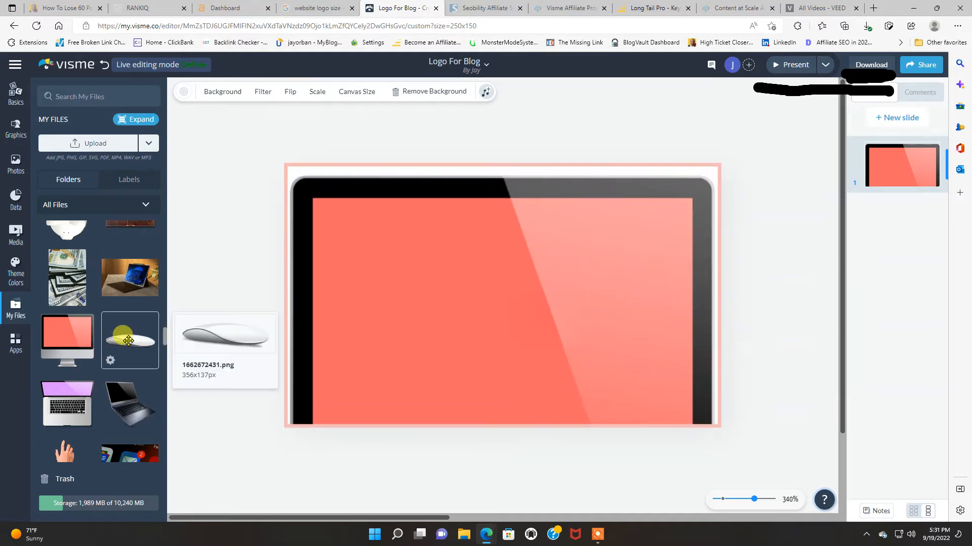
mouse_move(76, 398)
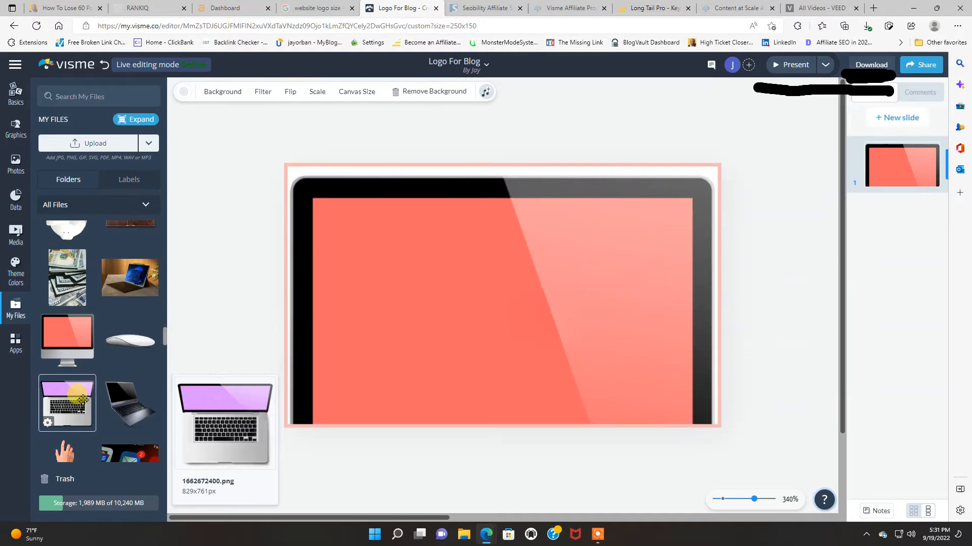
click(47, 426)
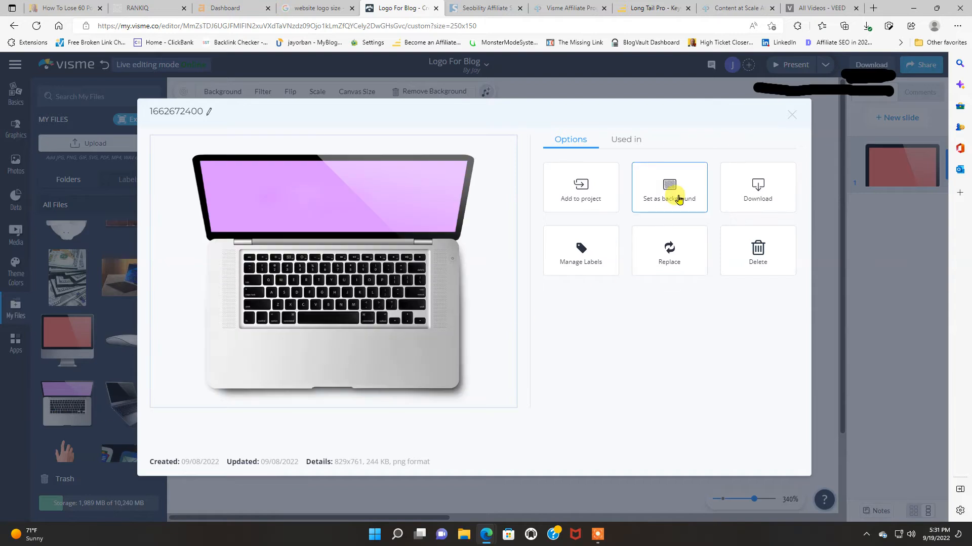
click(679, 199)
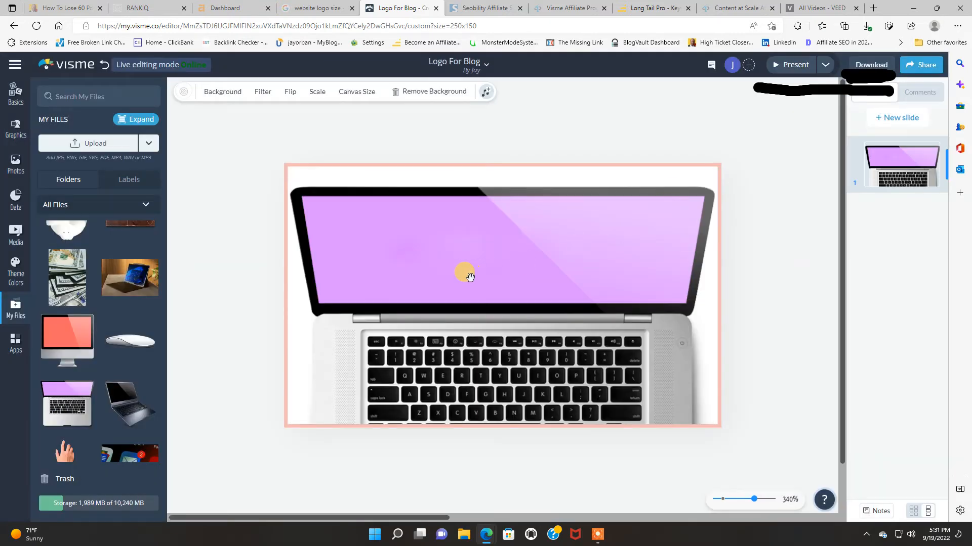
click(442, 260)
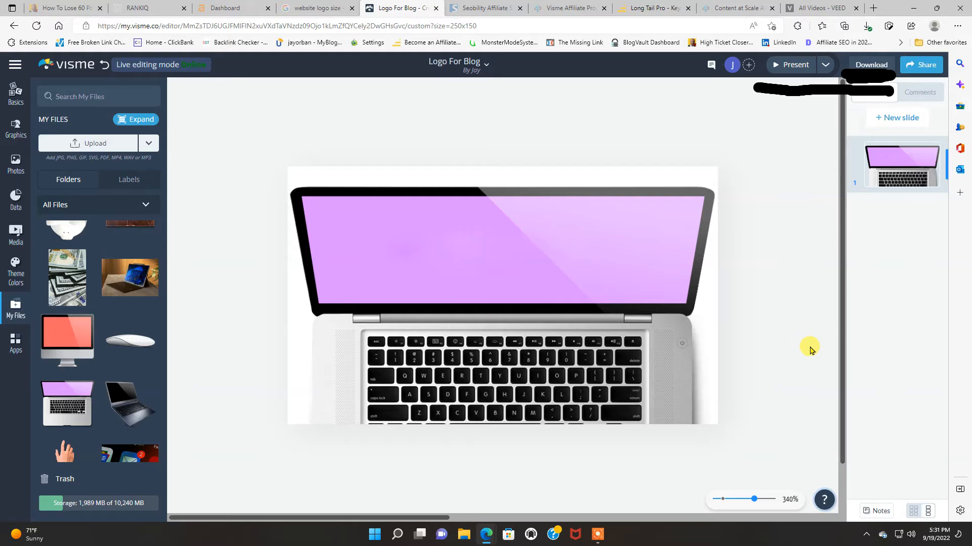
click(378, 234)
click(784, 306)
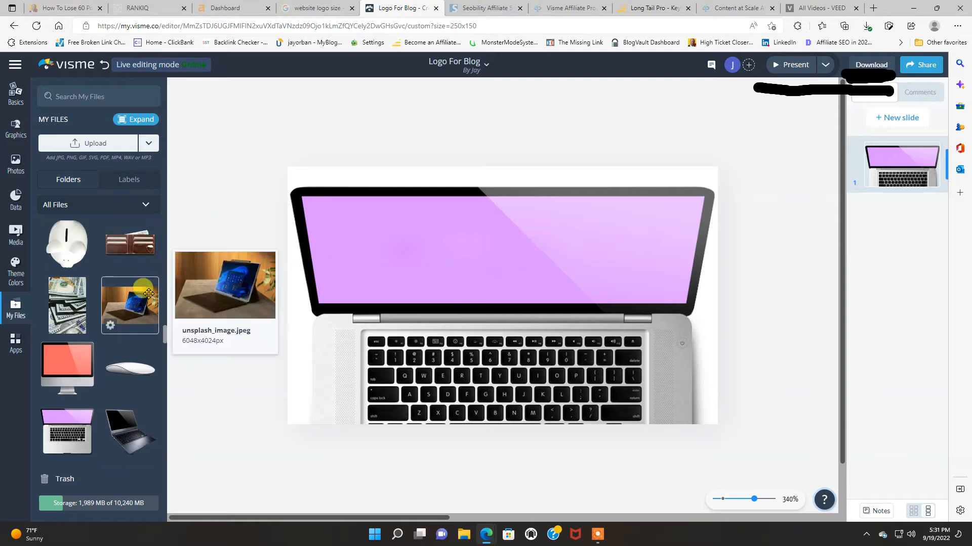
- Add a new title text element from the header and text presets to the laptop canvas
scroll(149, 293, up, 5)
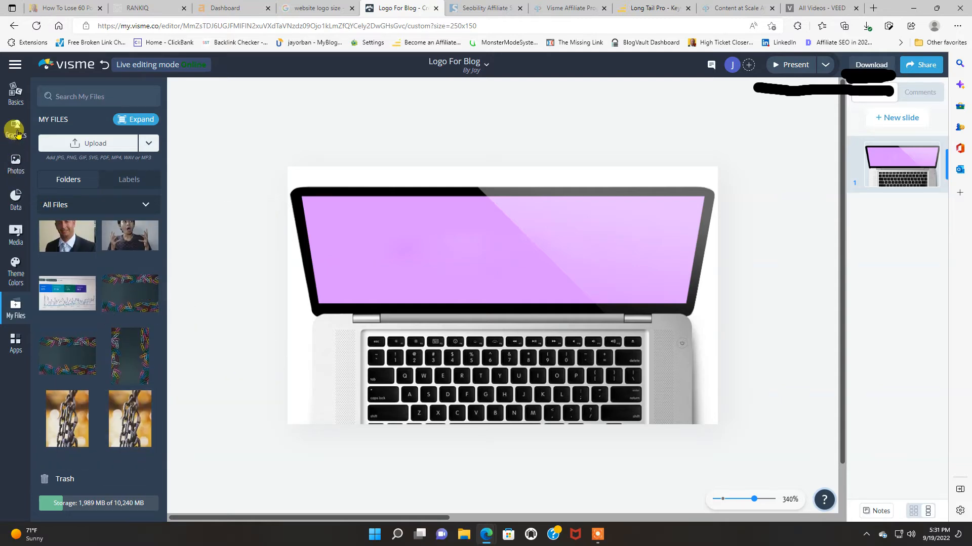
click(11, 101)
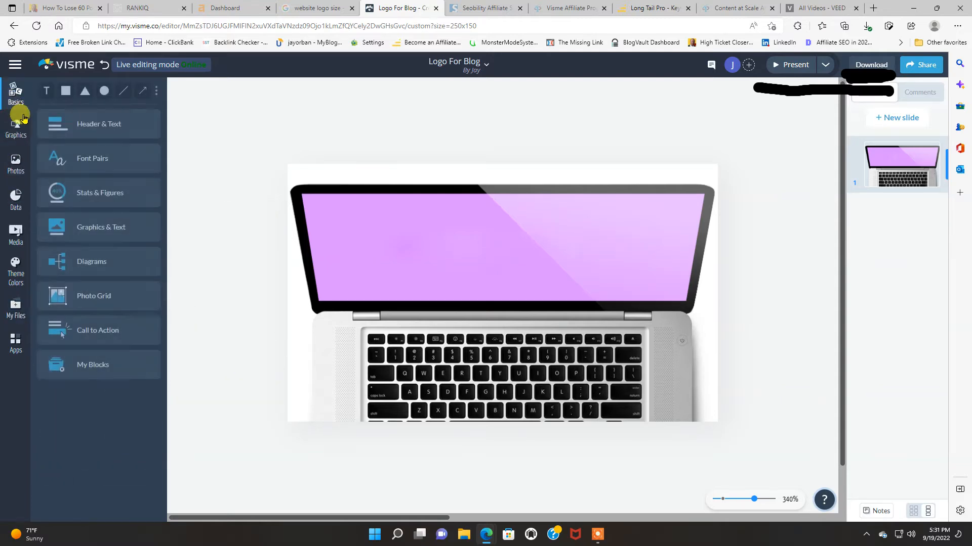
click(85, 126)
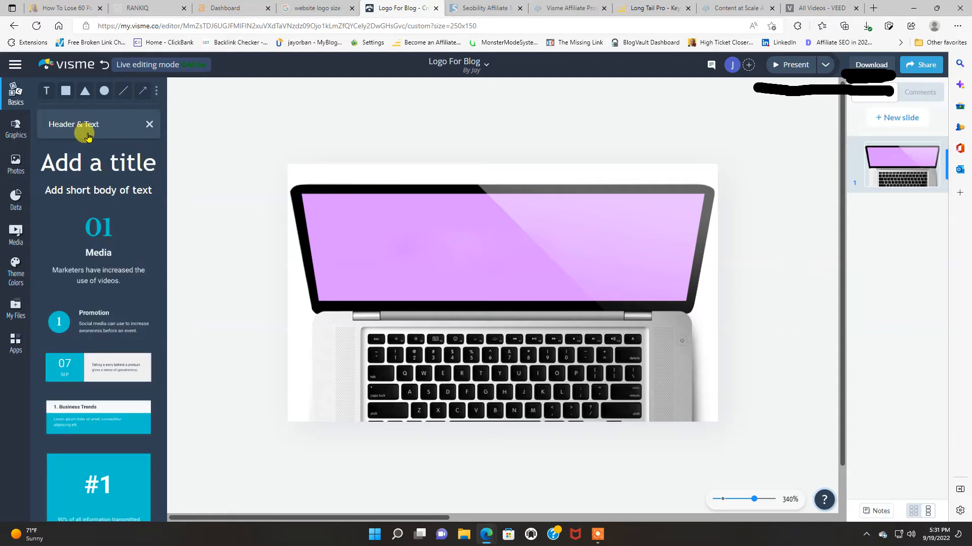
click(91, 166)
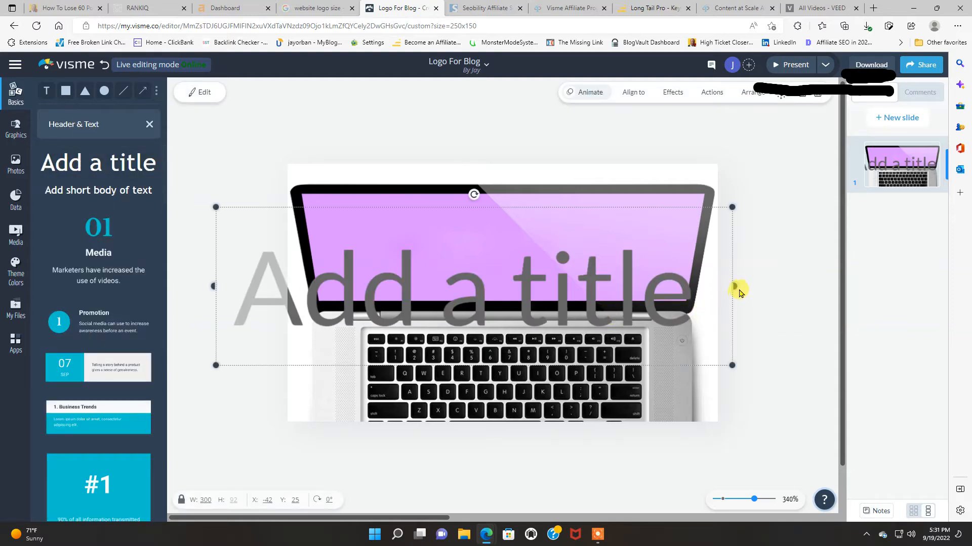
- Resize the title's text box to about 328 px wide and move it over the laptop screen, at about X -19, Y 0
drag(732, 285, 483, 267)
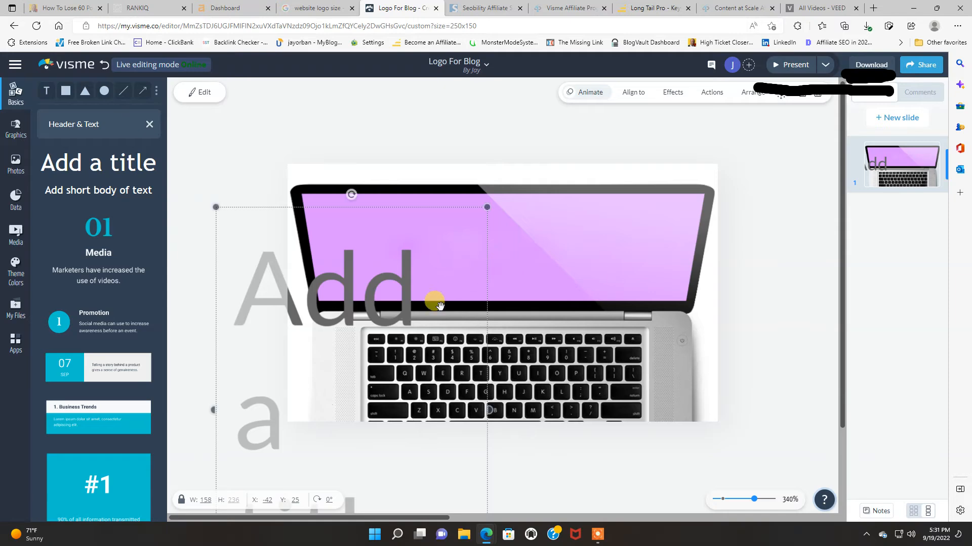
drag(482, 405, 834, 266)
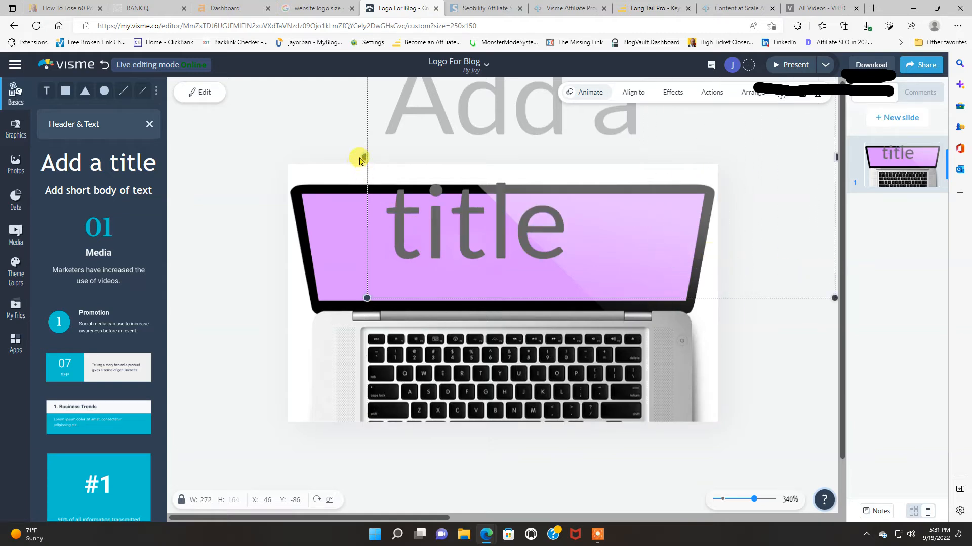
drag(364, 156, 269, 206)
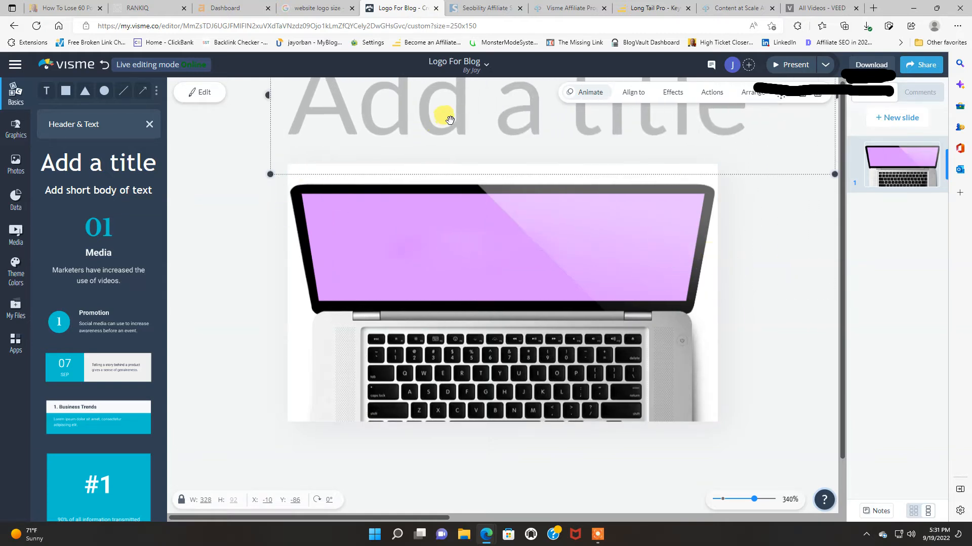
drag(442, 113, 434, 259)
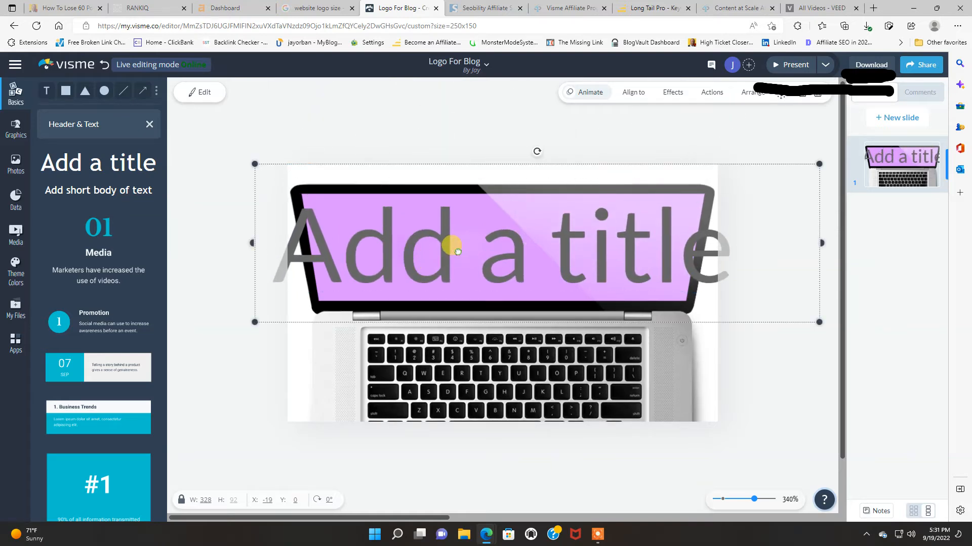
- Set the title's font size to 36 and move it inside the purple screen, at about X 20, Y 12
click(458, 252)
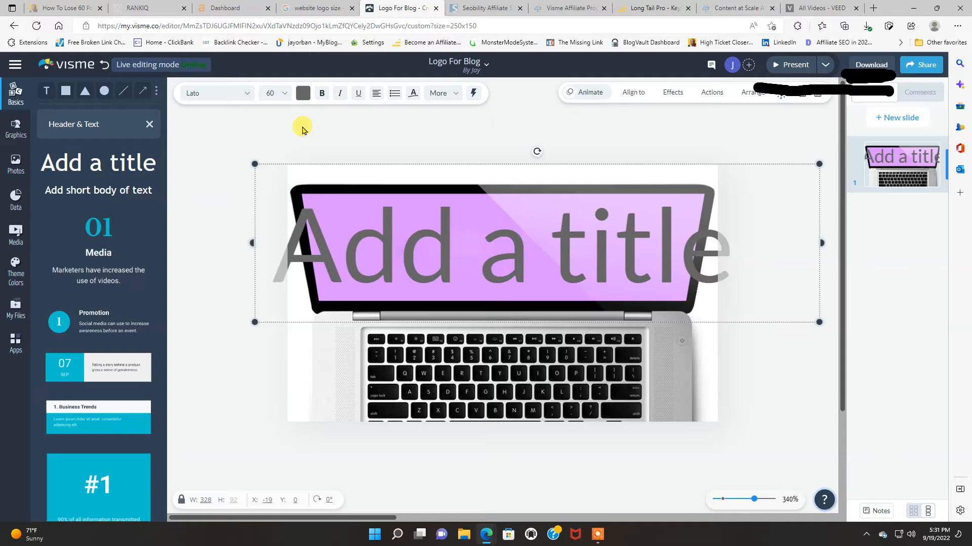
click(286, 95)
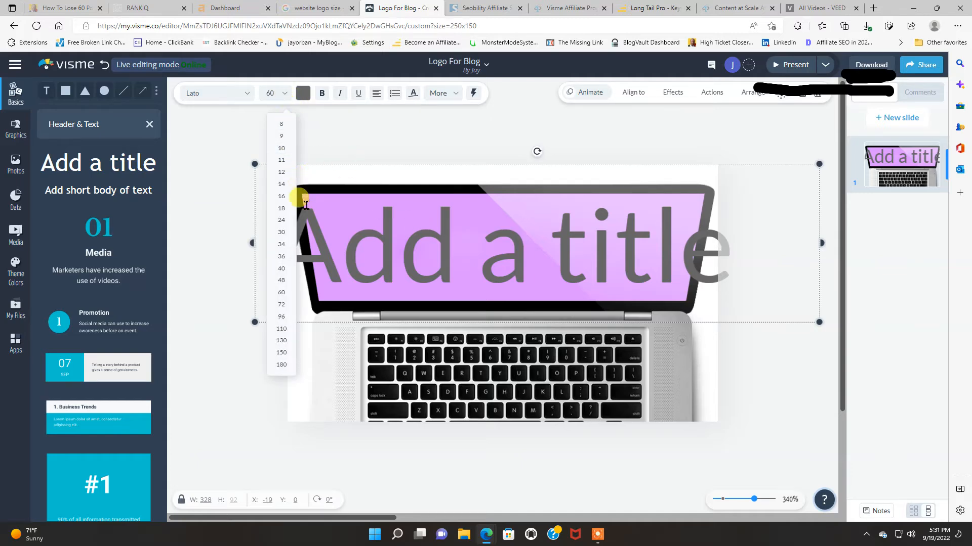
click(282, 256)
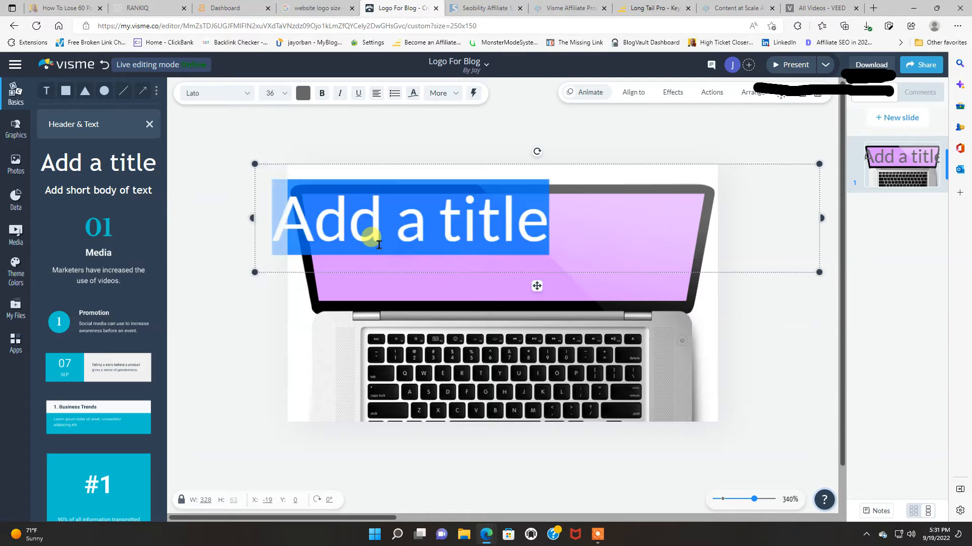
drag(468, 224, 505, 248)
click(580, 137)
drag(507, 206, 524, 220)
click(442, 131)
drag(447, 195, 503, 254)
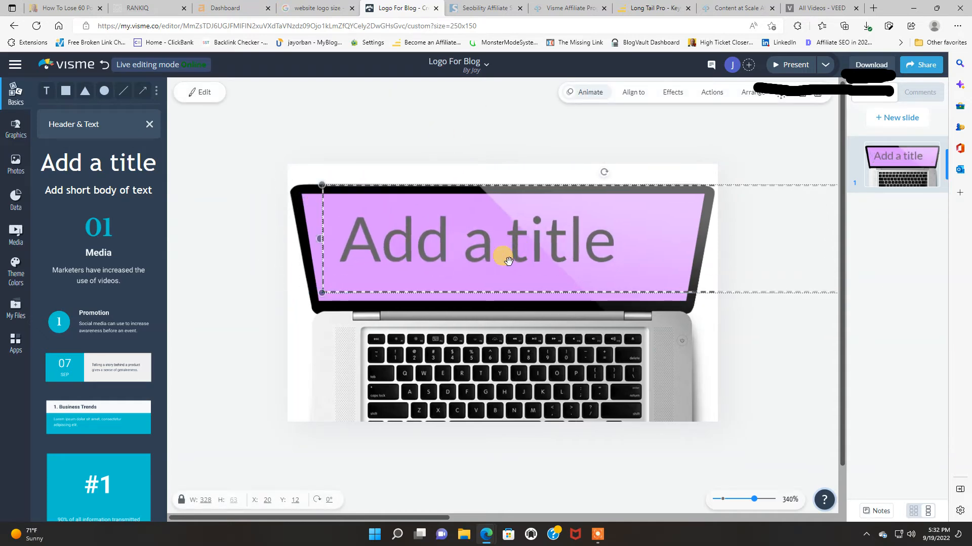
- Replace the placeholder title text with "Jays Reviews + Marketing"
click(354, 241)
drag(352, 239, 652, 243)
key(BackSpace)
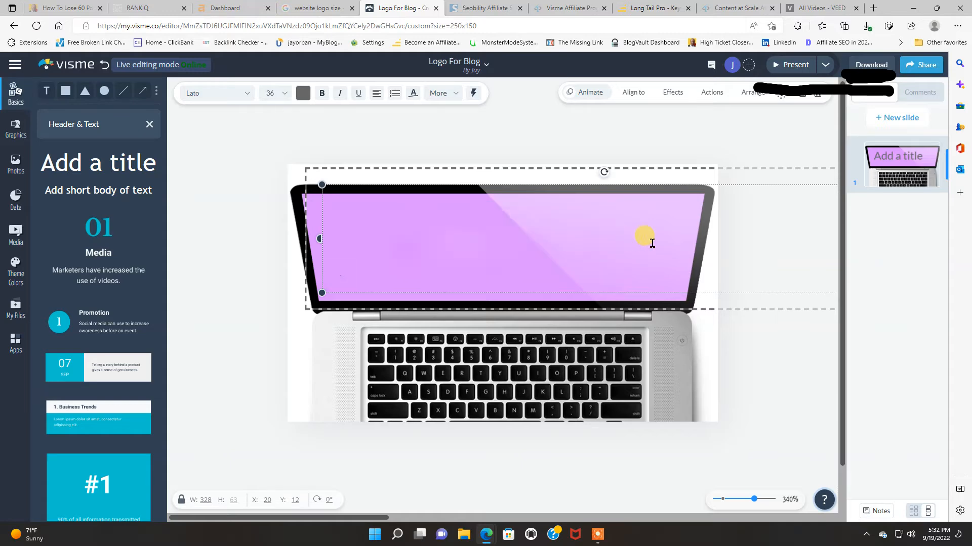
text(Jays )
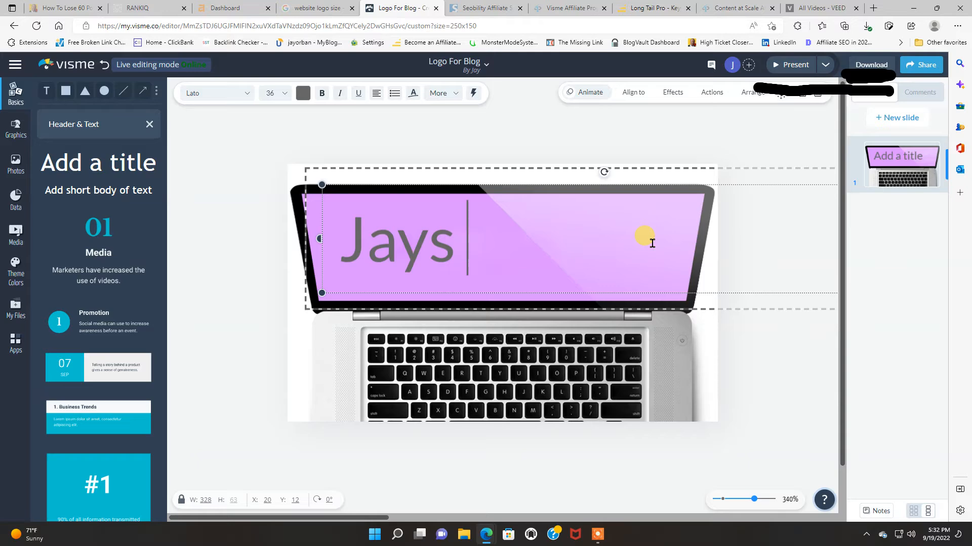
text(Review)
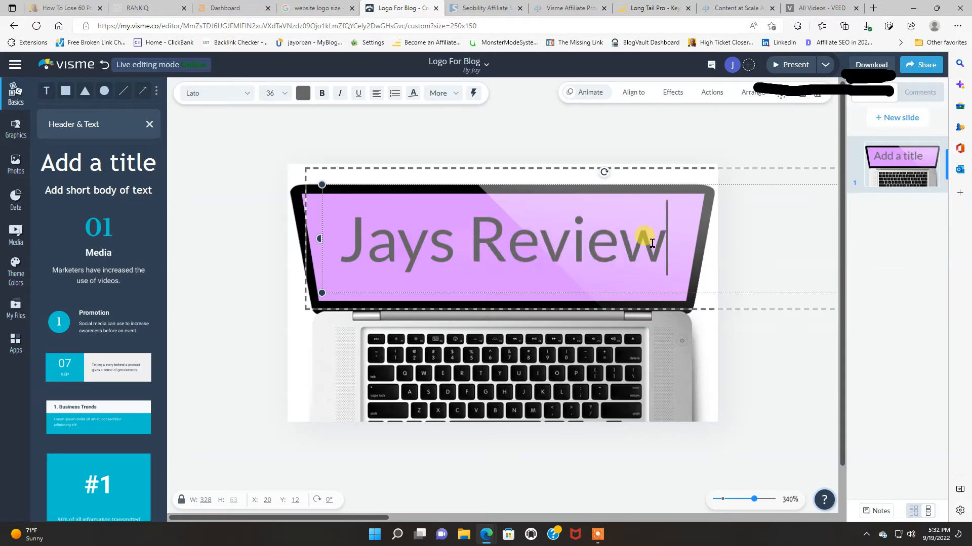
text(s + )
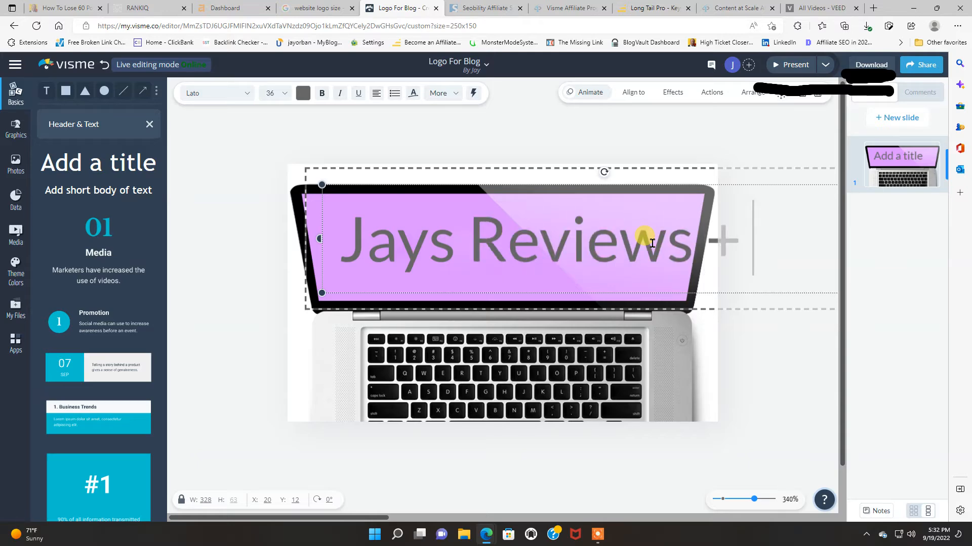
text(Marketing)
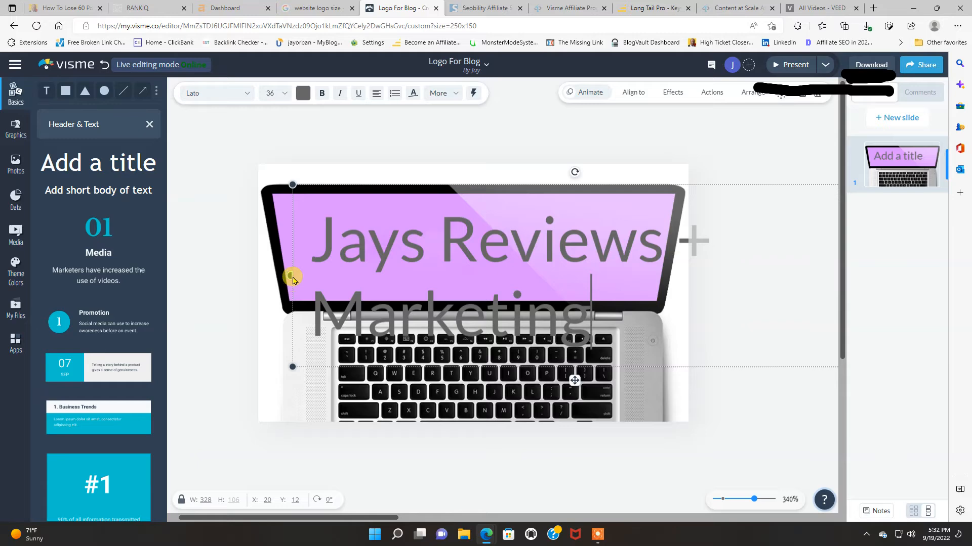
- Reduce the blog title's font size to 18 and position it on the purple screen at about X 15, Y 23
drag(292, 278, 276, 227)
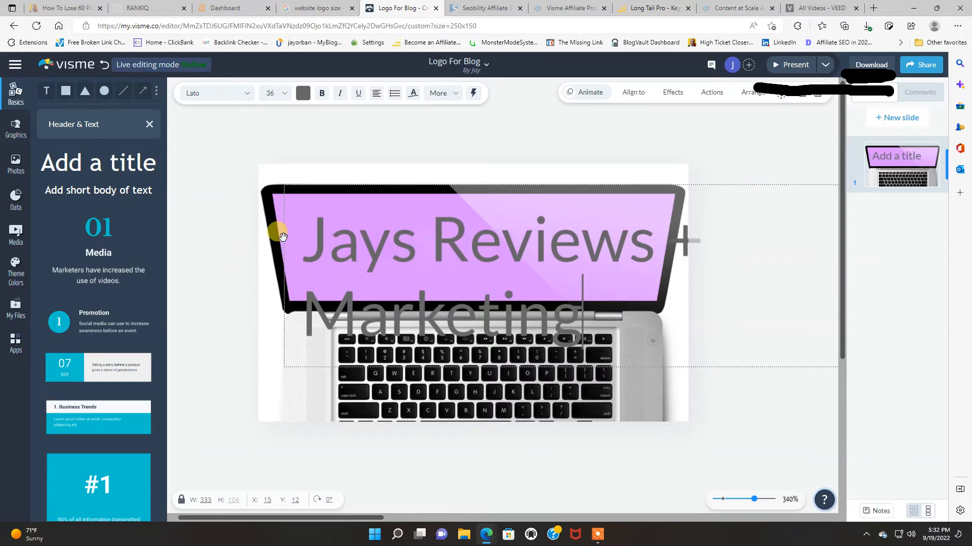
click(278, 93)
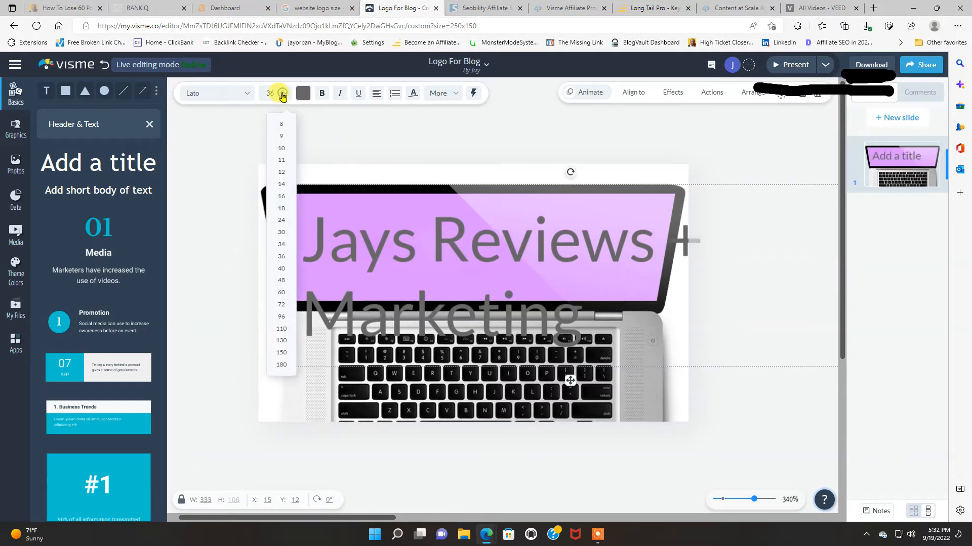
click(282, 208)
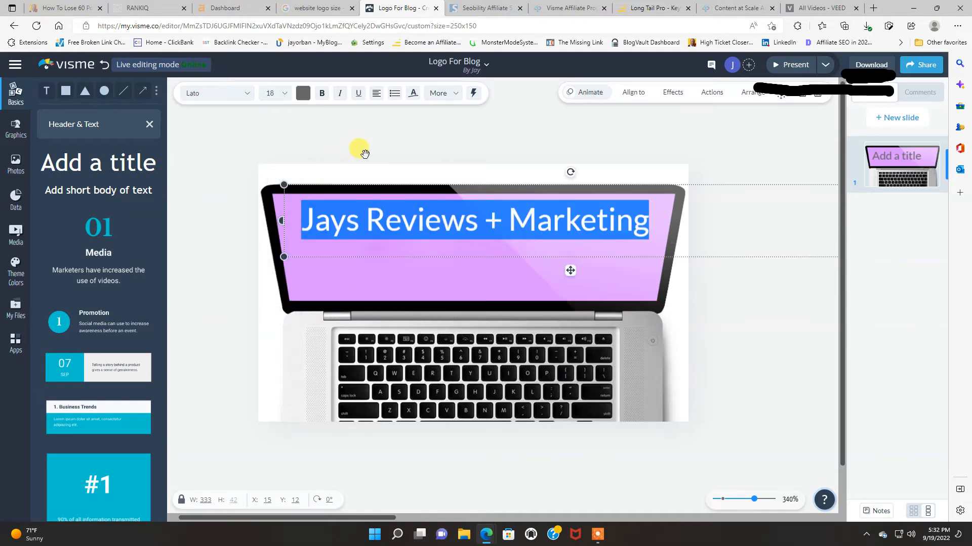
click(753, 150)
drag(560, 215, 567, 241)
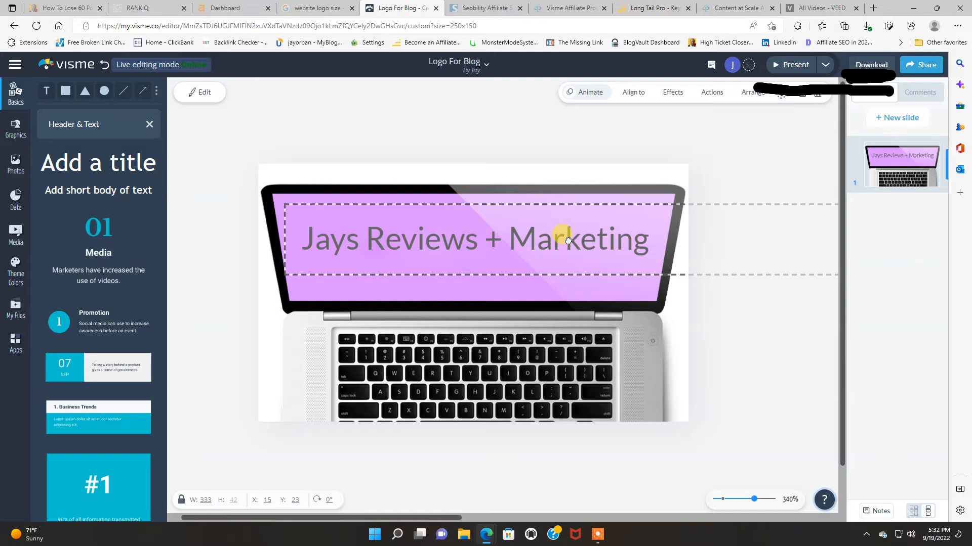
- Change the blog title's font to Bad Script and shift the title to about X 26 on the purple screen
double_click(290, 227)
drag(301, 239, 647, 237)
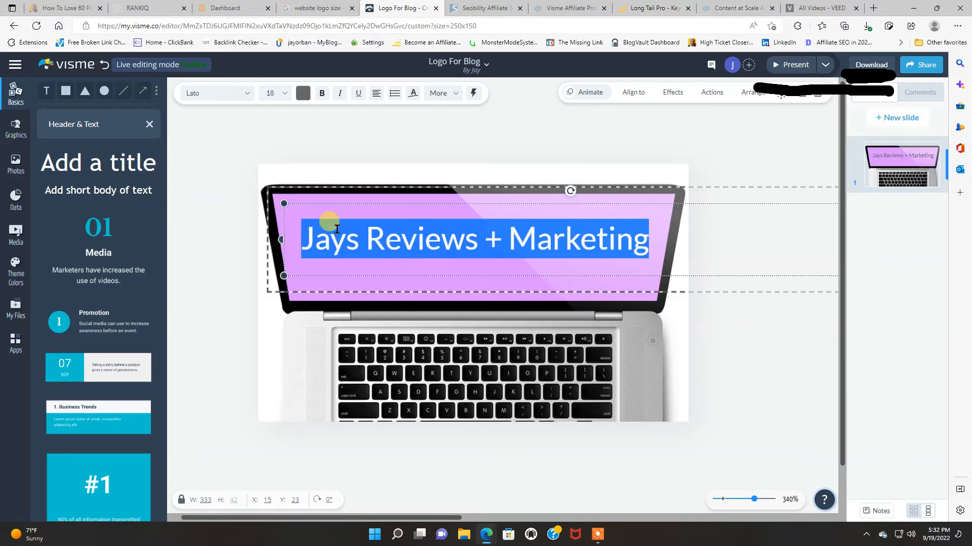
click(246, 96)
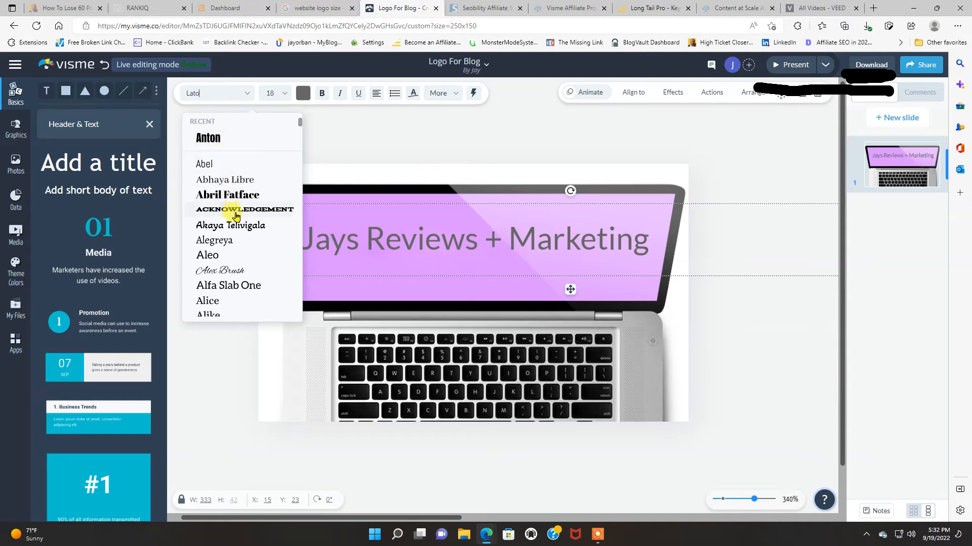
scroll(250, 270, down, 3)
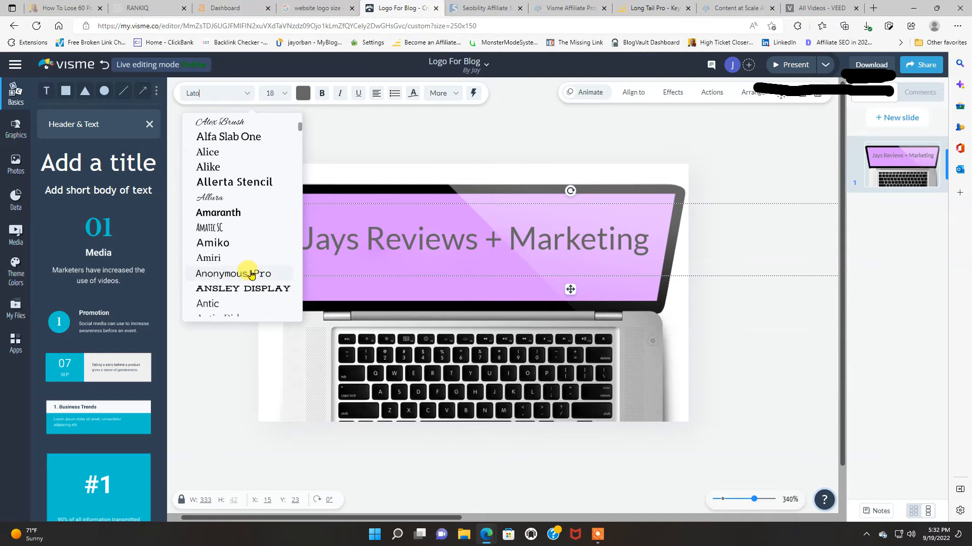
scroll(251, 273, down, 5)
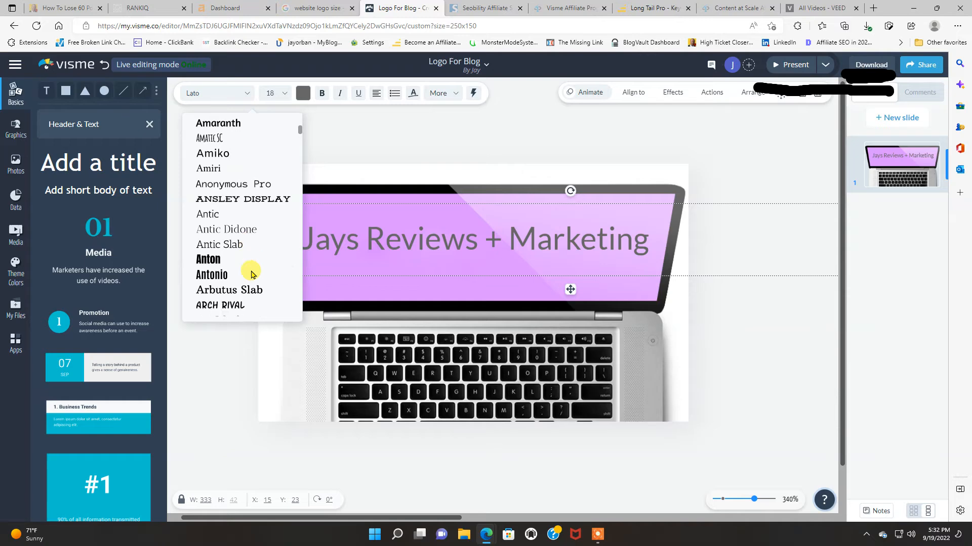
scroll(251, 273, down, 2)
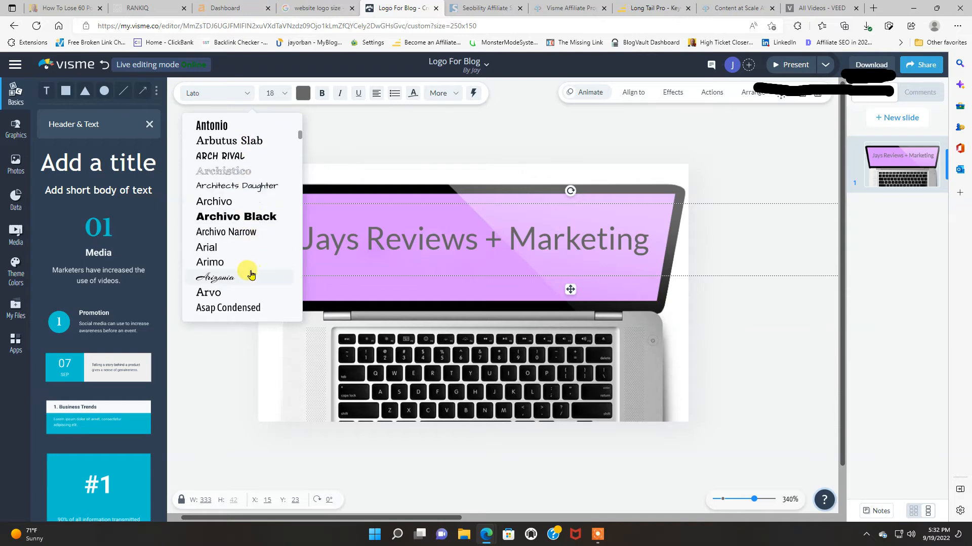
scroll(251, 274, down, 6)
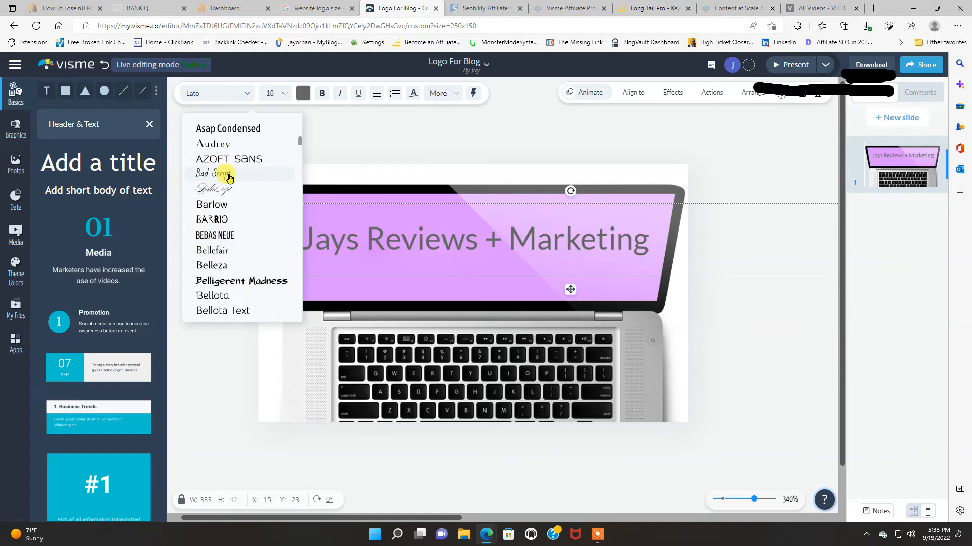
click(230, 176)
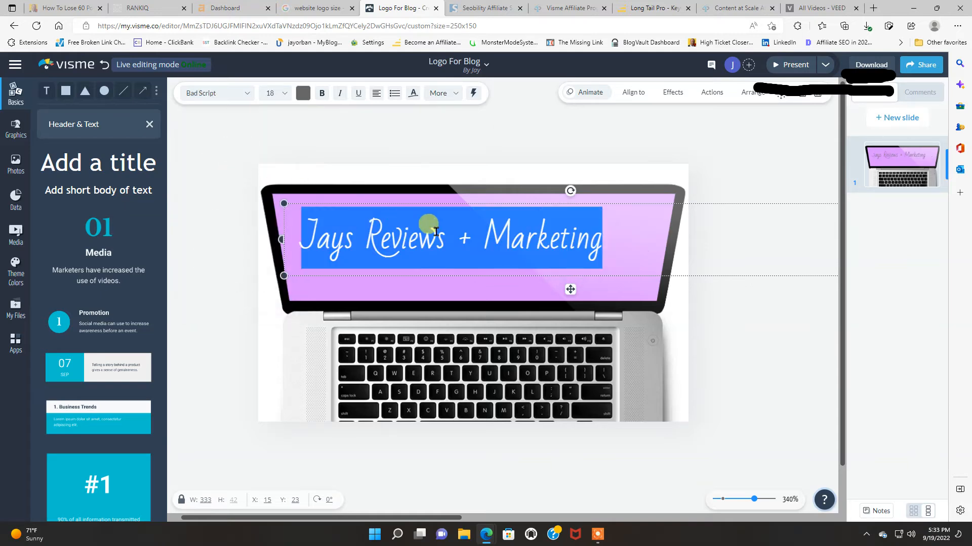
click(588, 153)
drag(552, 238, 569, 258)
- Set the whole blog title's font size to 24
double_click(324, 230)
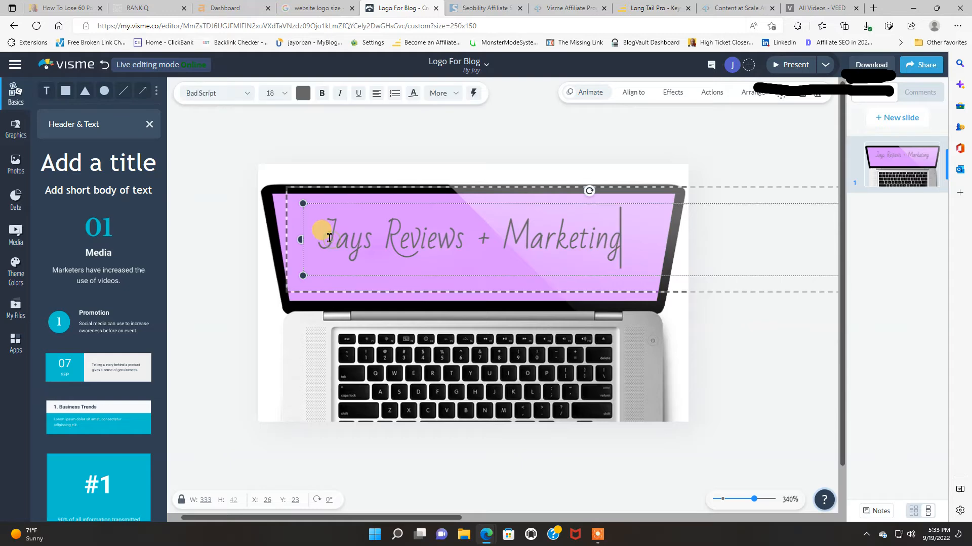
drag(325, 226, 615, 234)
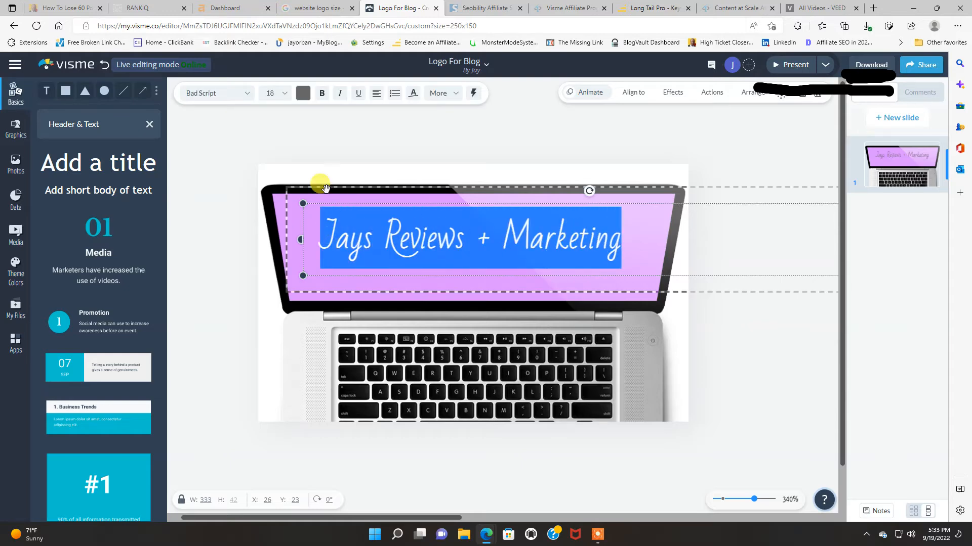
click(280, 95)
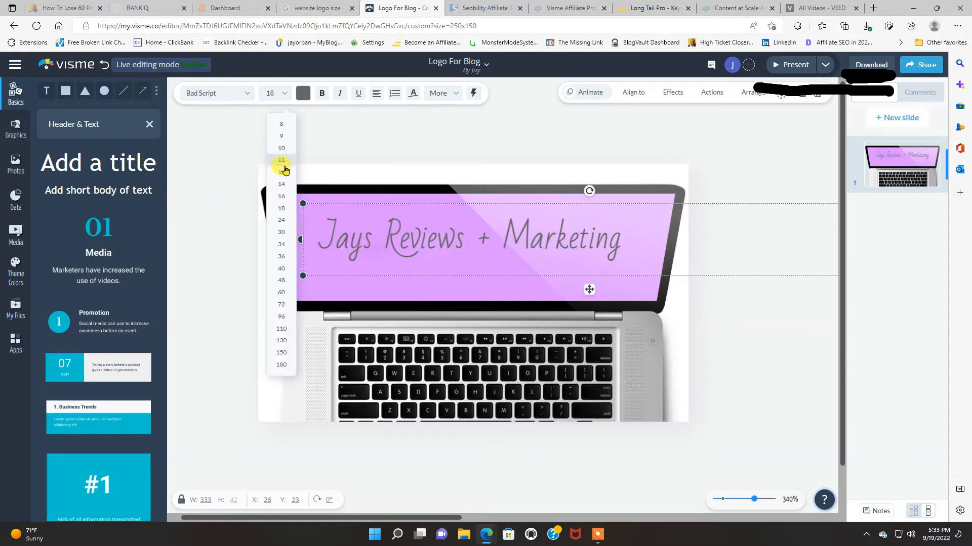
click(291, 221)
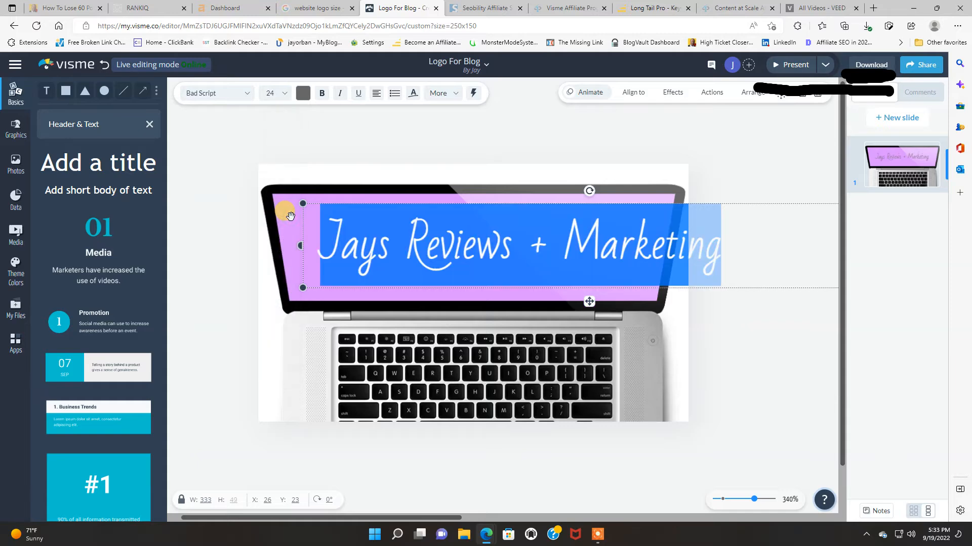
- Narrow the title's text box to about 236 px so it wraps onto two lines, and place it at about X 44, Y 10
click(556, 152)
drag(584, 234, 559, 235)
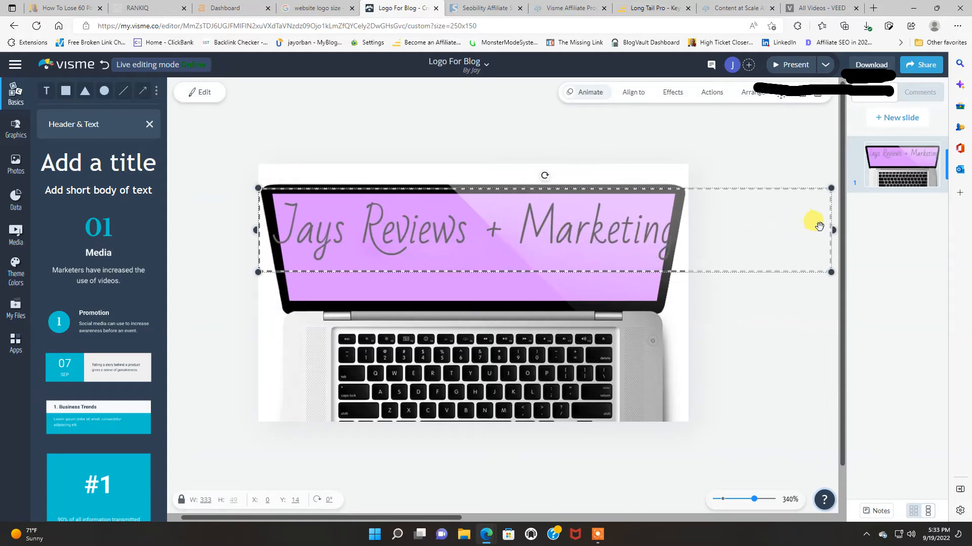
drag(818, 232, 659, 253)
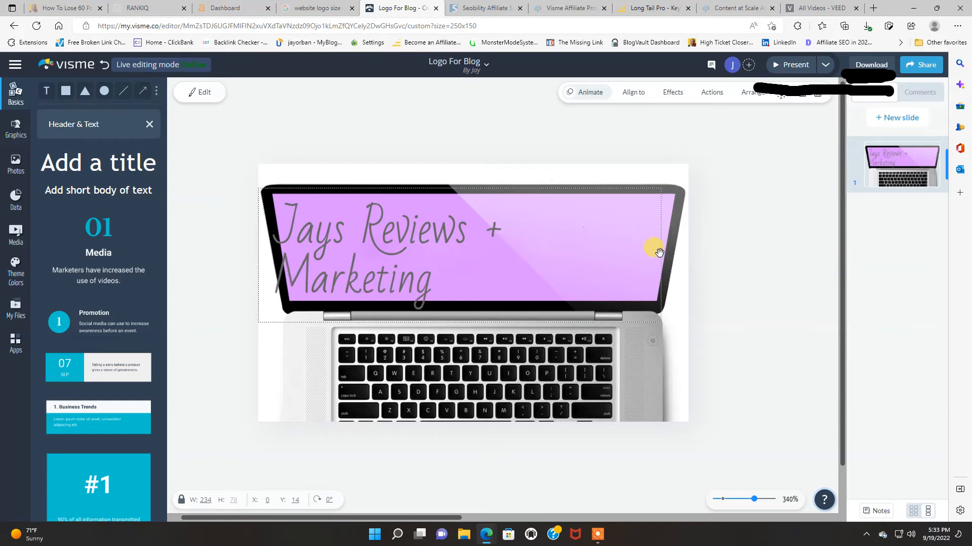
drag(338, 242, 424, 241)
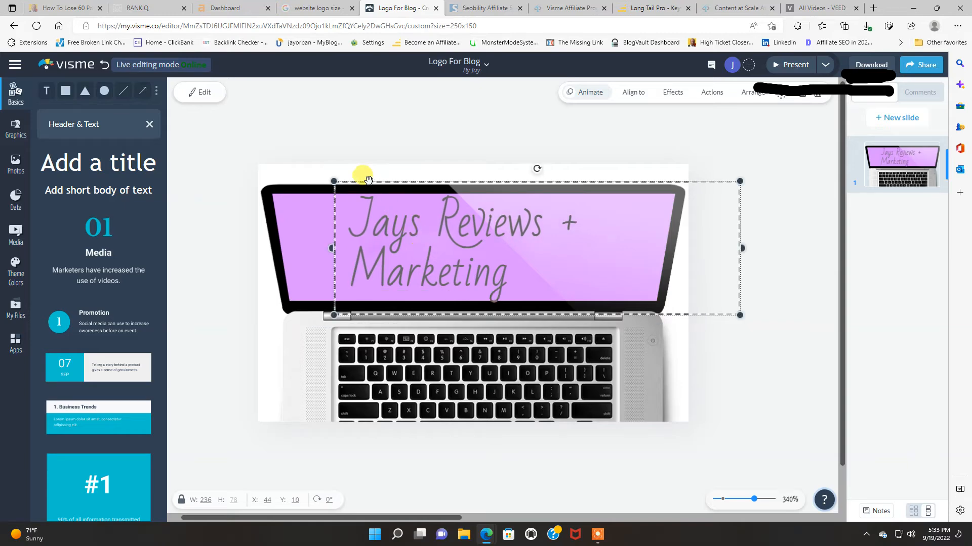
- Reduce the whole blog title's font size to 18 and position it at about X 22, Y 25 on the purple screen
double_click(419, 232)
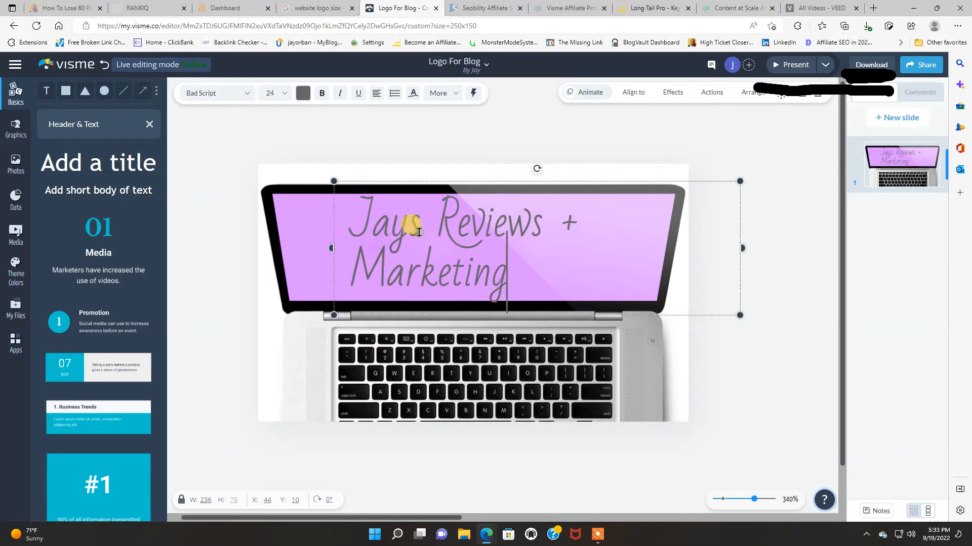
click(280, 94)
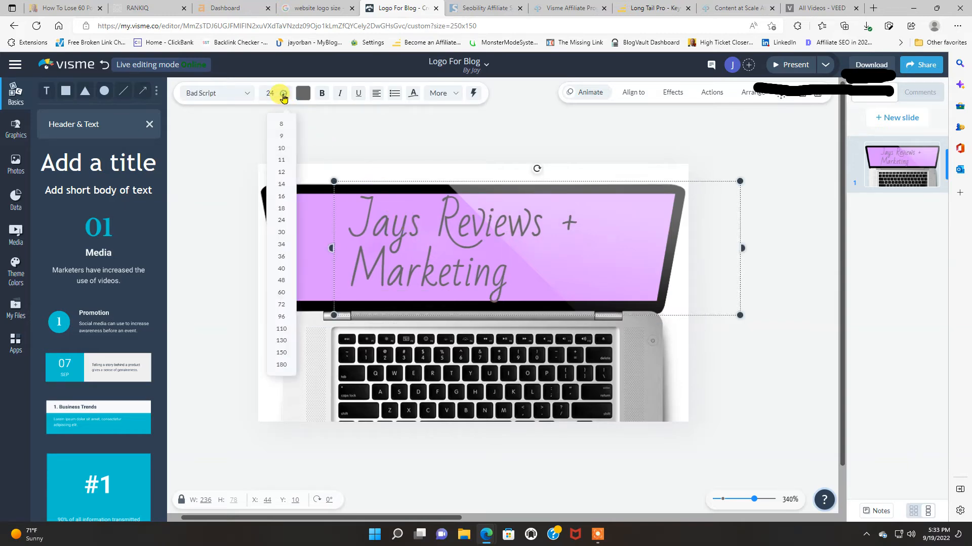
click(282, 208)
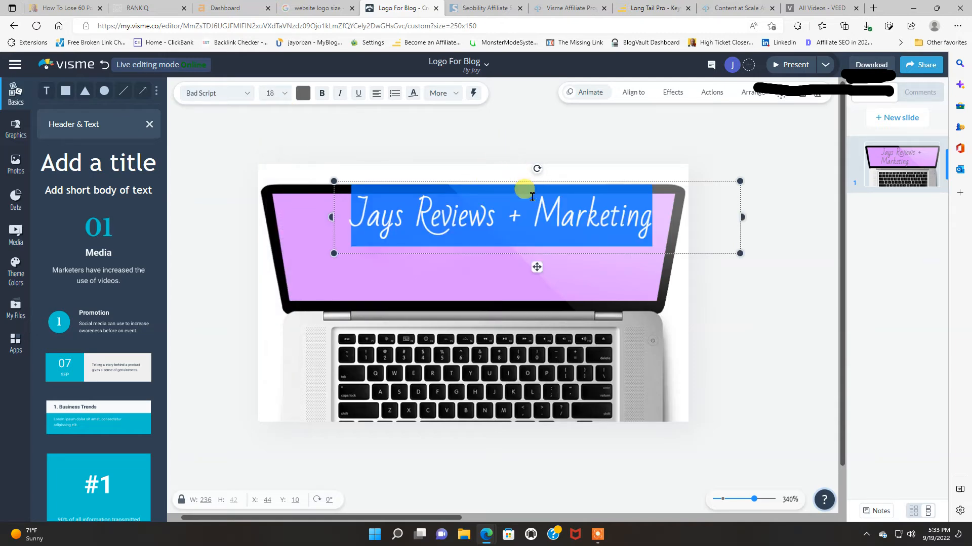
click(764, 225)
drag(571, 230, 536, 254)
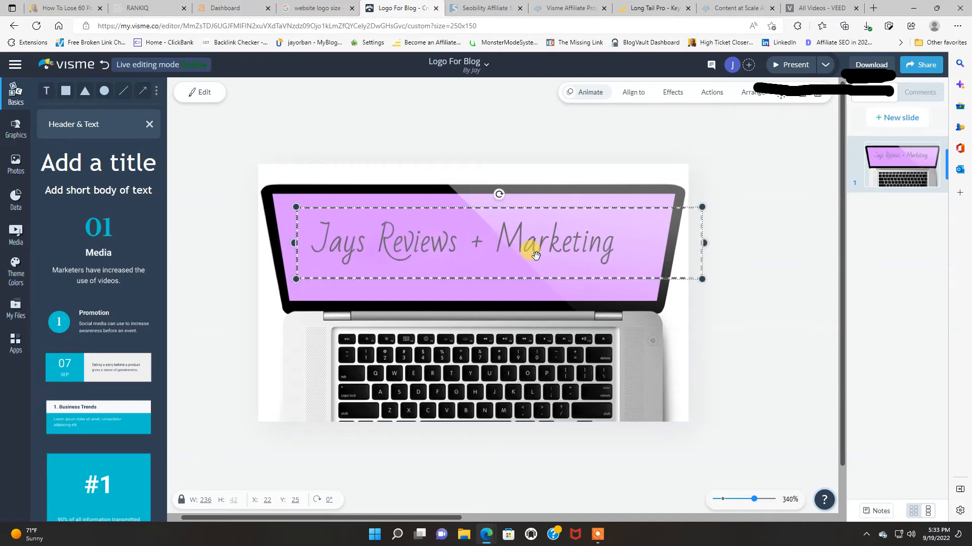
- Change the text color of the entire blog title to red
double_click(373, 229)
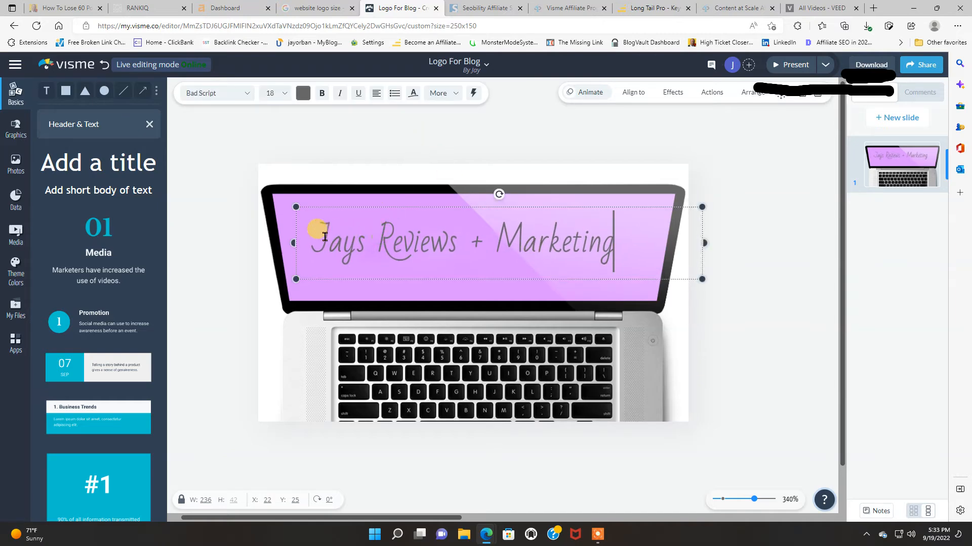
click(307, 241)
drag(318, 238, 607, 241)
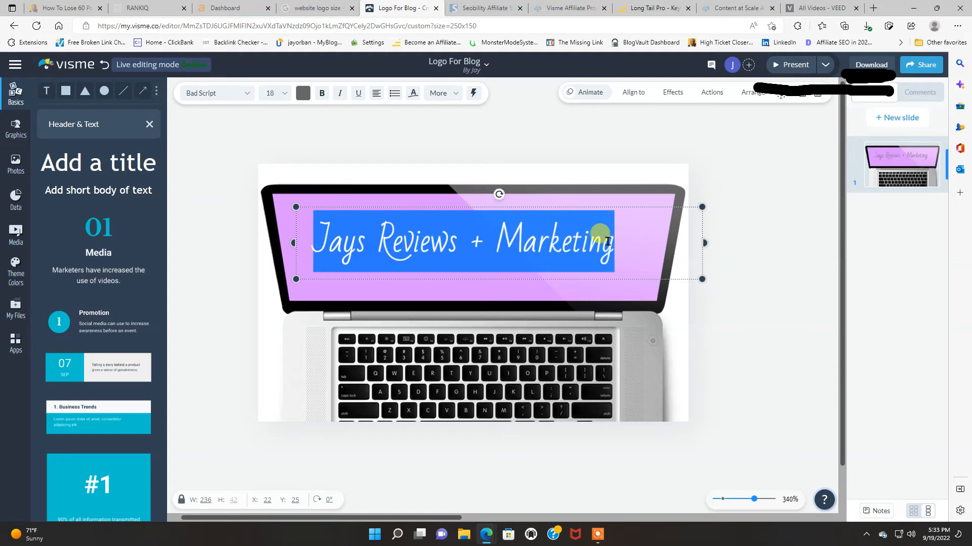
click(300, 95)
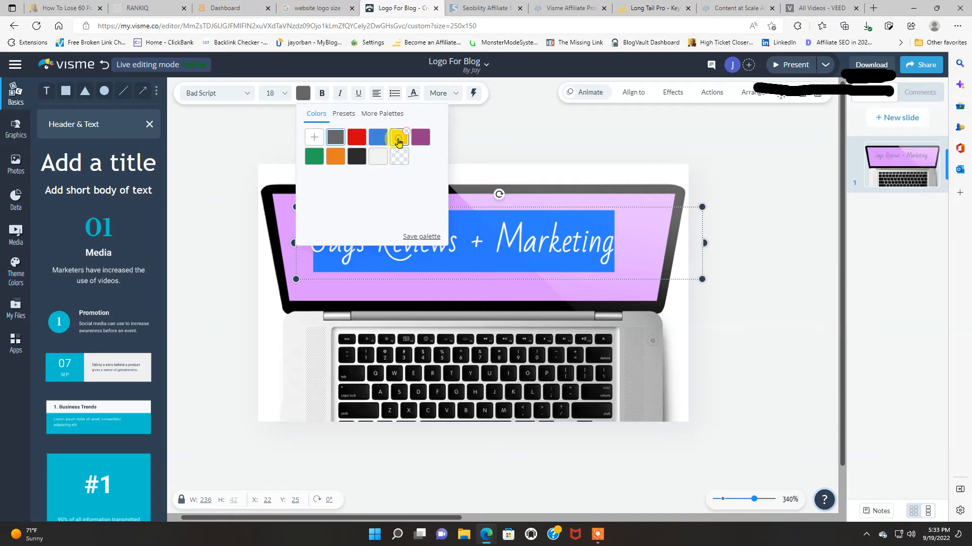
click(356, 138)
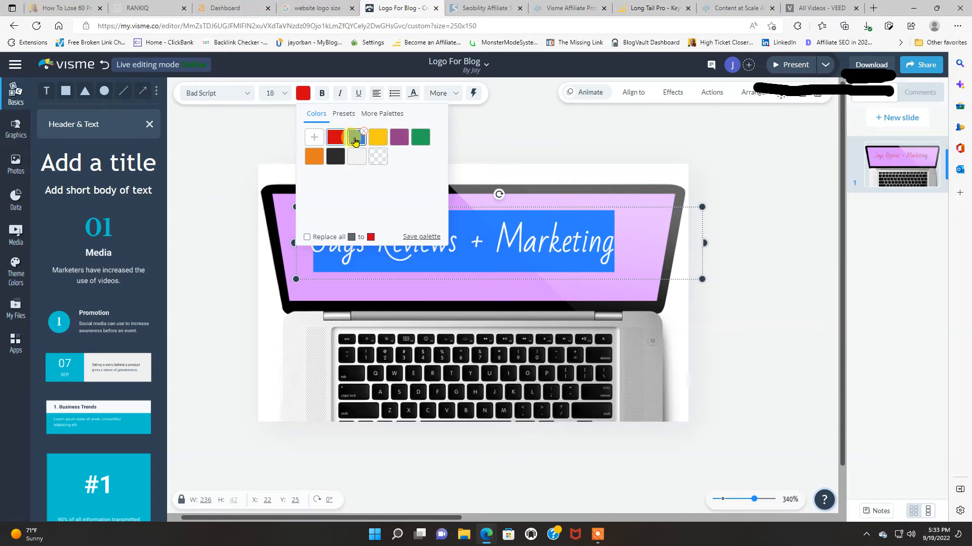
click(632, 235)
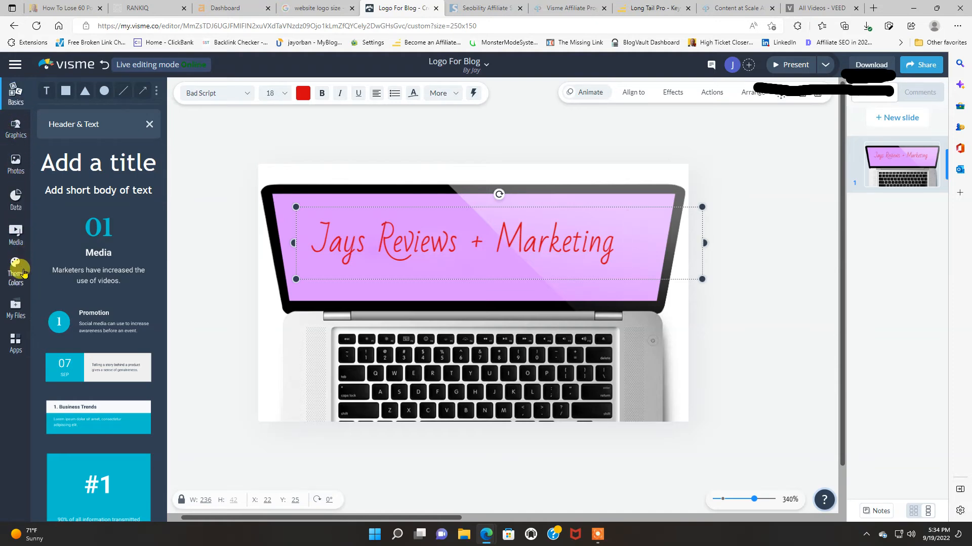
- Find the brown wallet image 1663435415.png among your own uploaded files and add it to the project
click(14, 162)
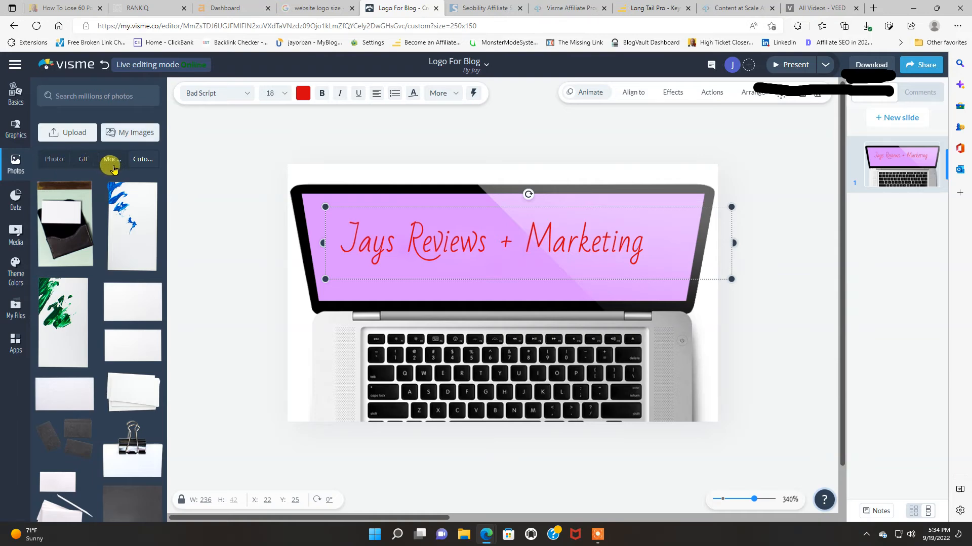
click(141, 167)
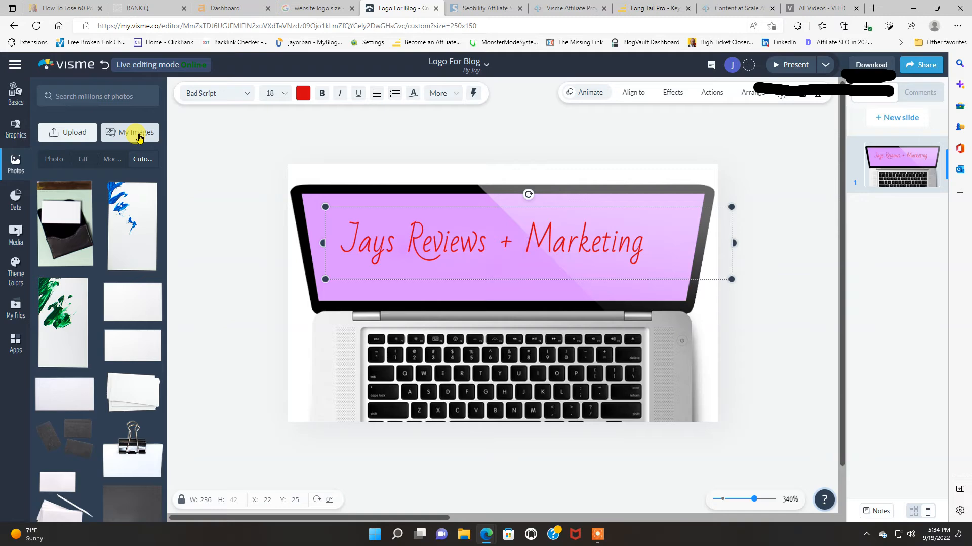
click(137, 134)
mouse_move(120, 277)
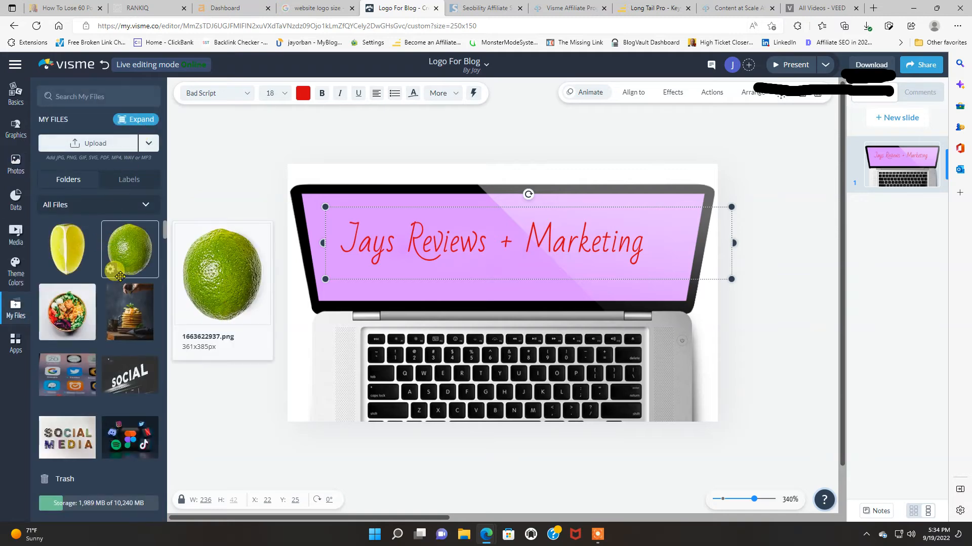
mouse_move(122, 303)
scroll(122, 303, down, 10)
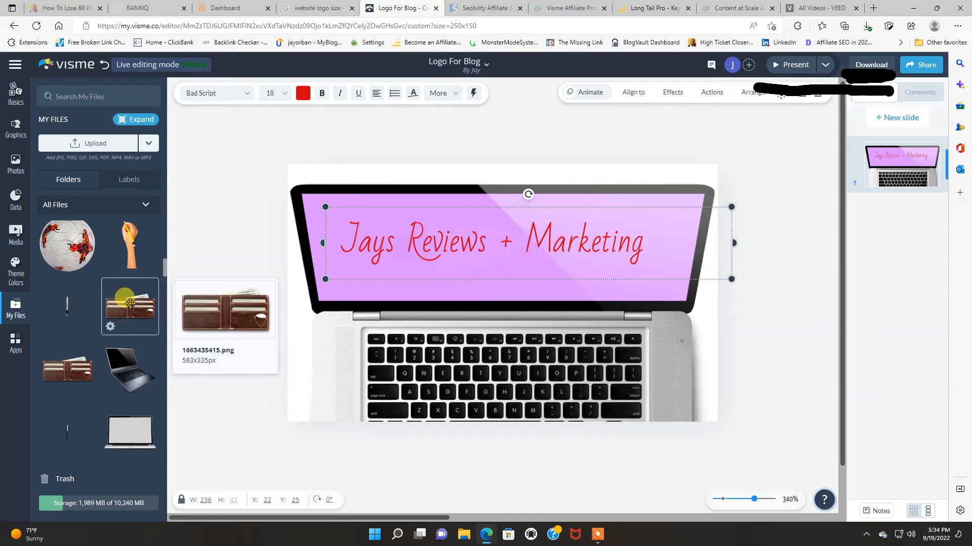
click(110, 328)
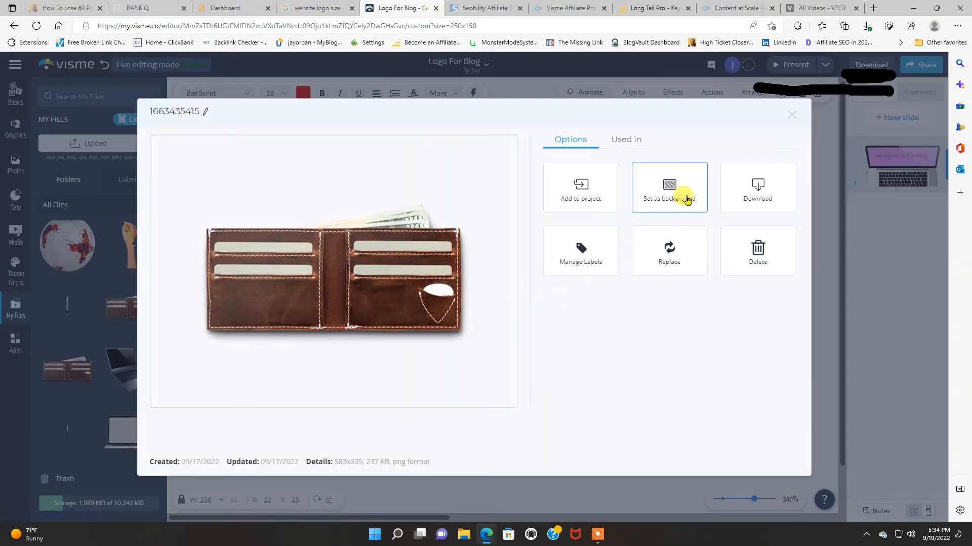
click(588, 190)
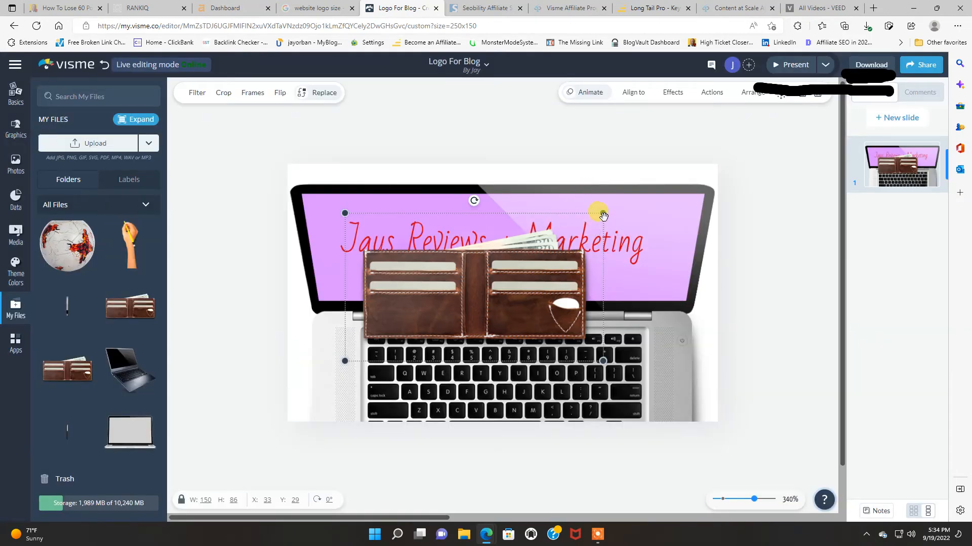
- Shrink the wallet to about 83 x 48 px, place it at about X 83, Y 36, and shift the title to about X 28, Y 15
drag(604, 215, 560, 248)
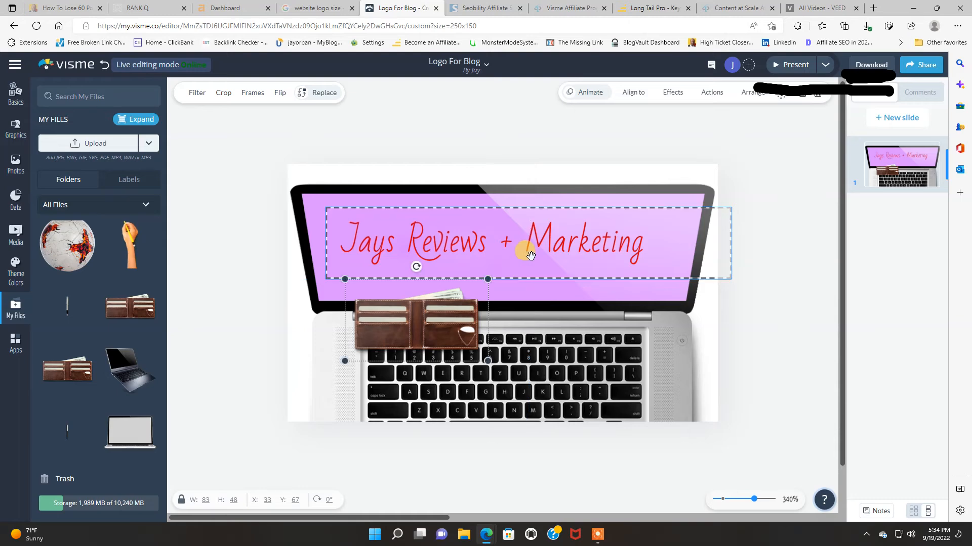
mouse_move(527, 249)
mouse_down()
mouse_move(520, 230)
mouse_move(533, 223)
mouse_move(530, 238)
mouse_up()
click(473, 301)
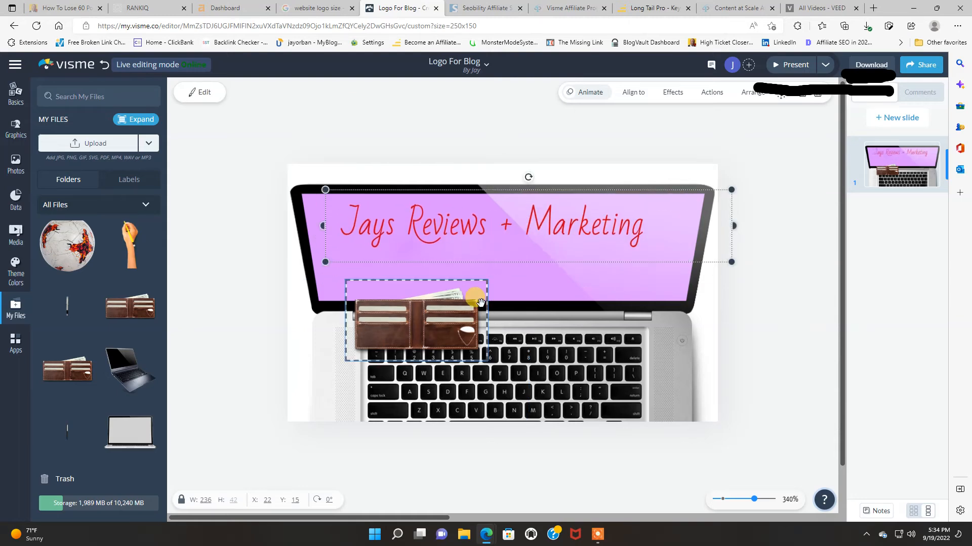
drag(477, 299, 550, 255)
click(799, 262)
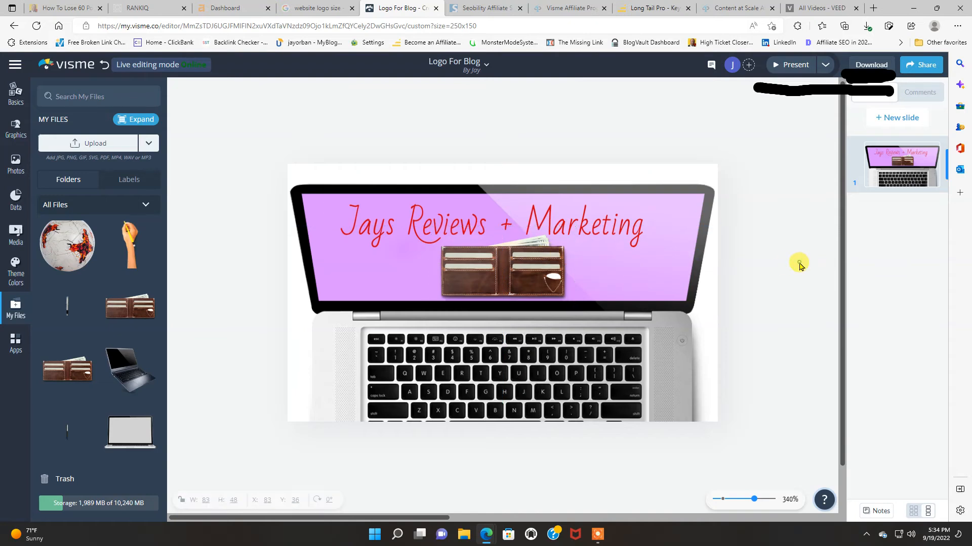
drag(617, 228, 635, 233)
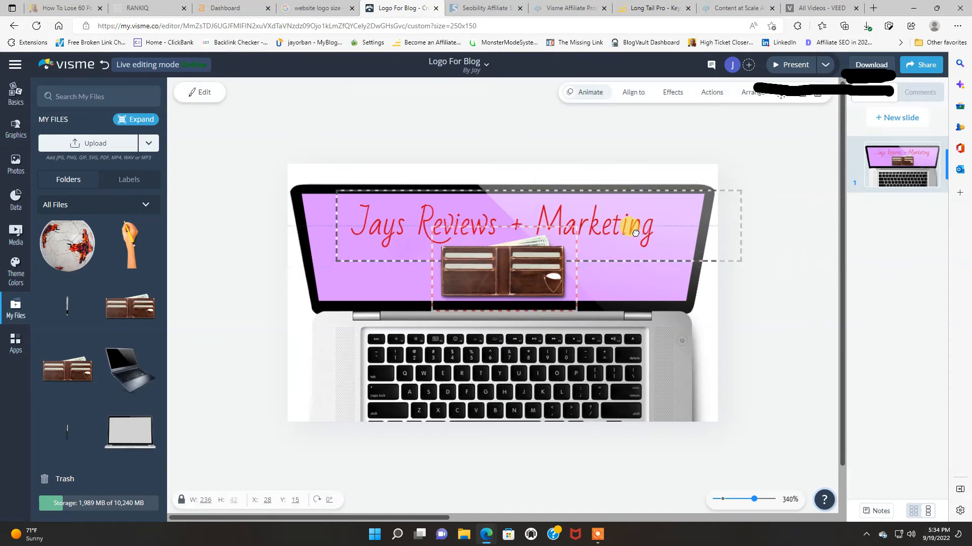
click(795, 282)
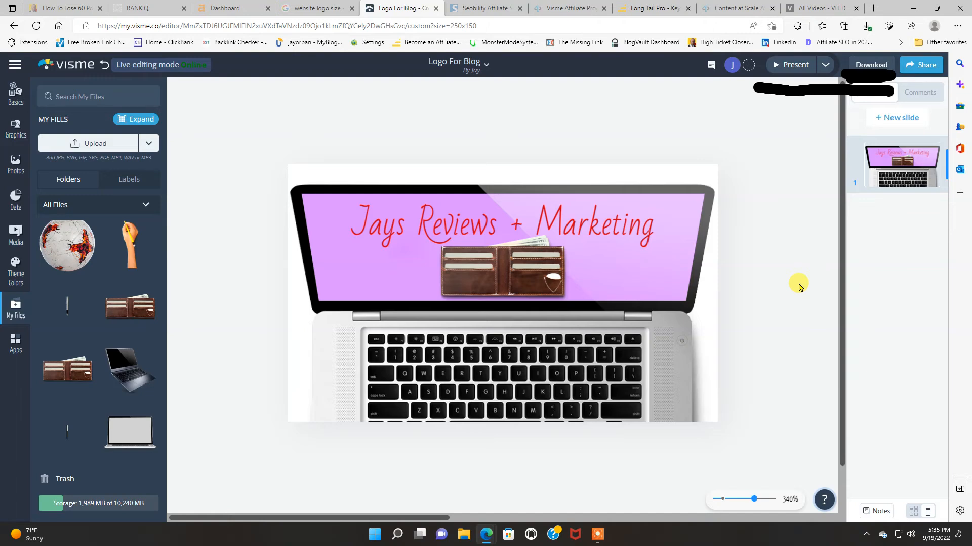
- Select the whole blog title text and apply the Abril Fatface font to it
click(355, 218)
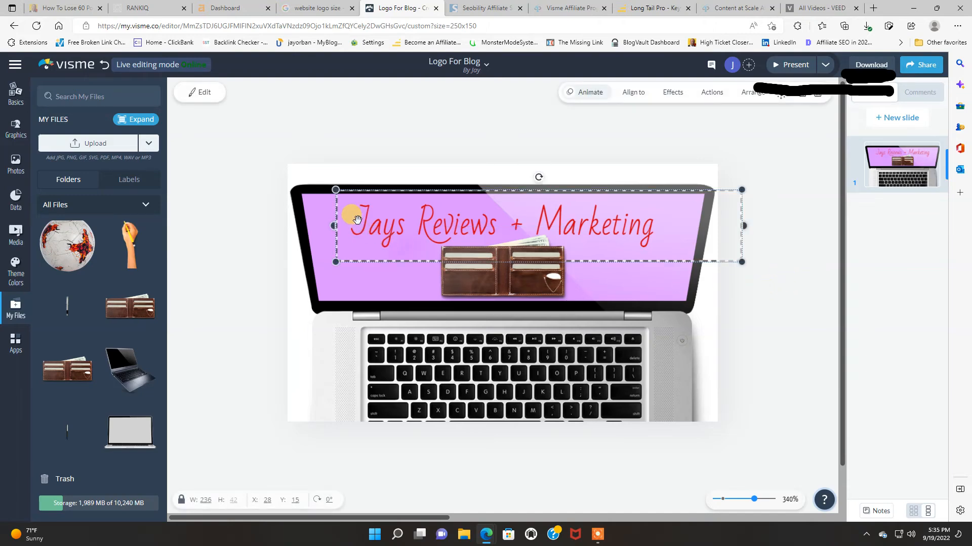
click(354, 217)
drag(347, 213, 658, 205)
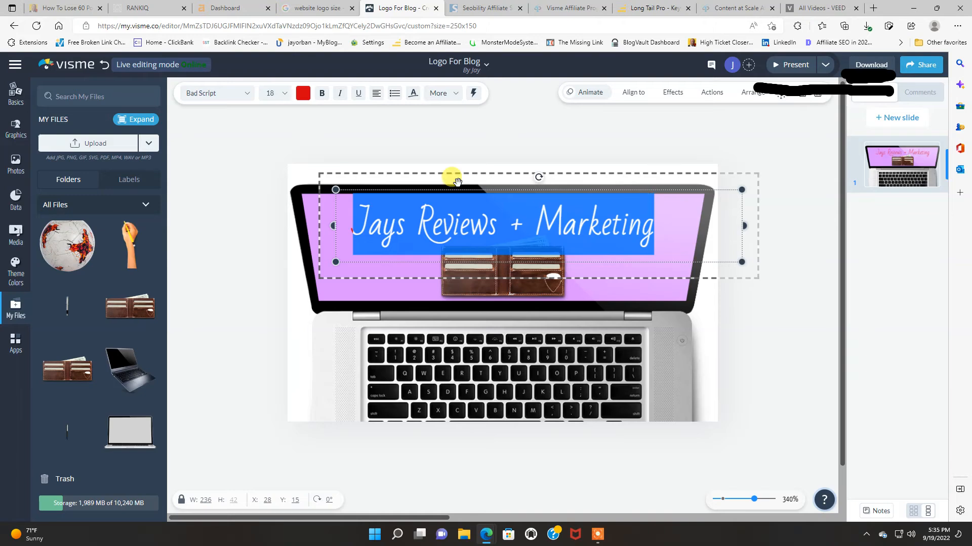
click(240, 93)
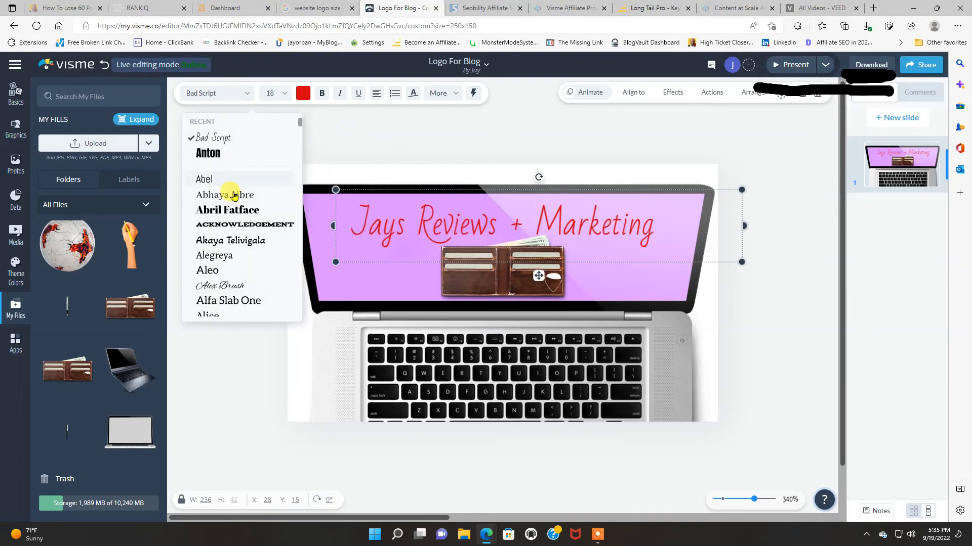
click(239, 209)
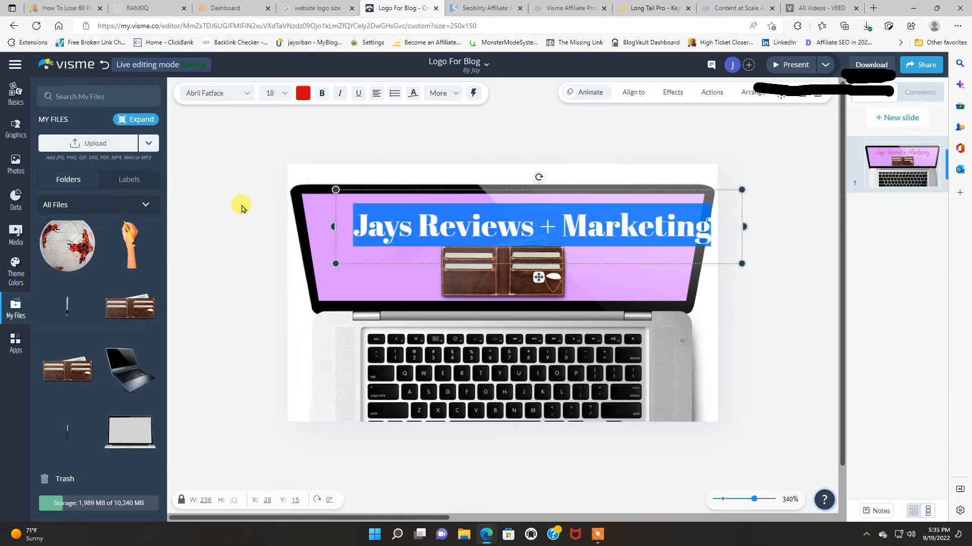
- Browse the available fonts for the selected blog title and set its font to Akaya Telivigala
click(244, 94)
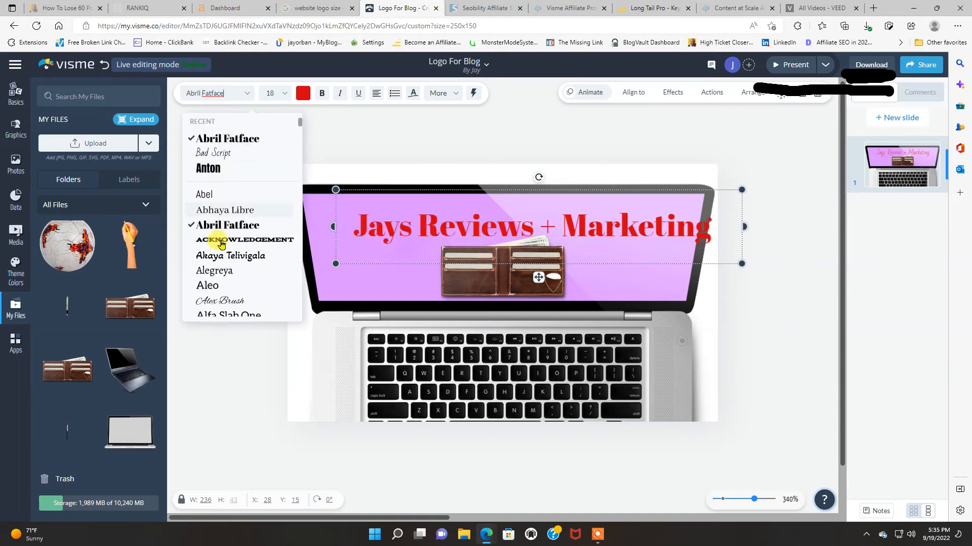
scroll(255, 277, down, 1)
scroll(253, 277, down, 8)
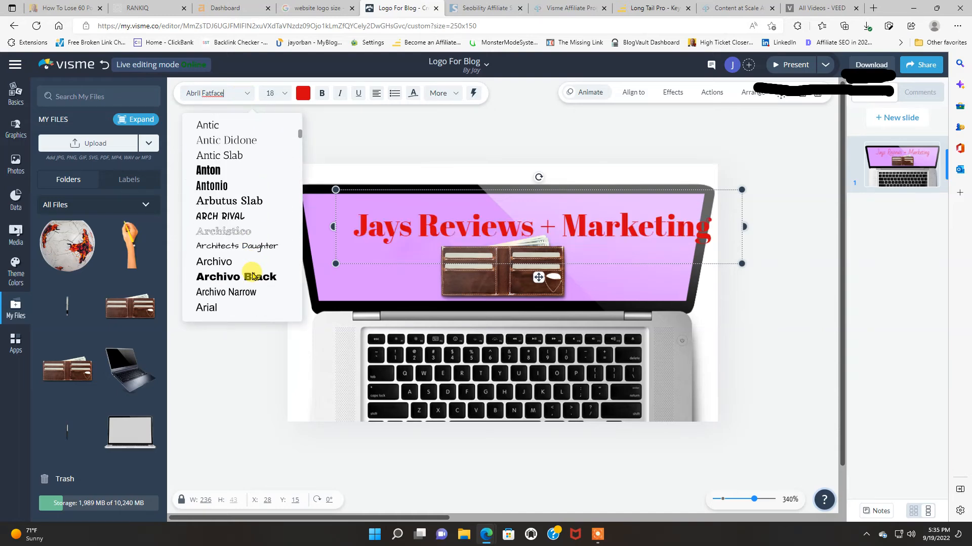
scroll(253, 276, up, 10)
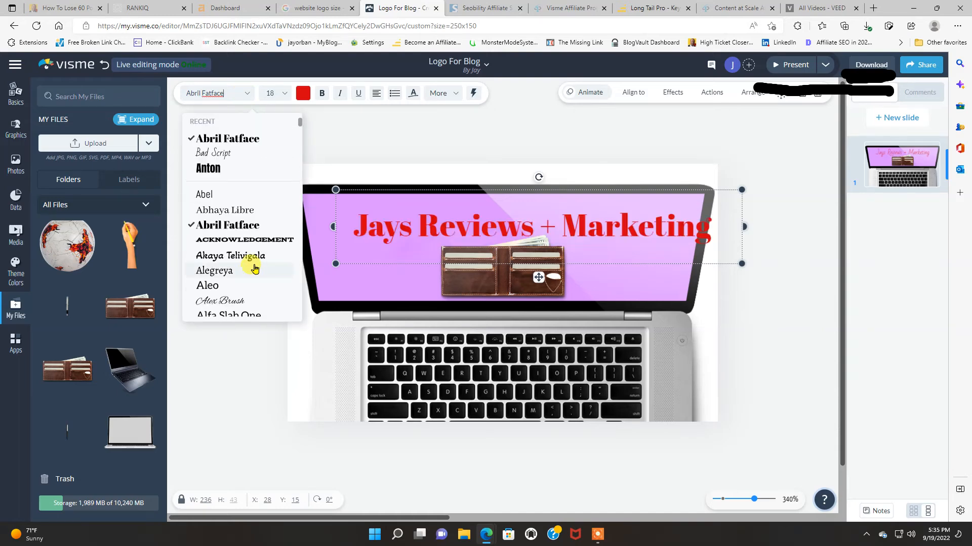
click(253, 146)
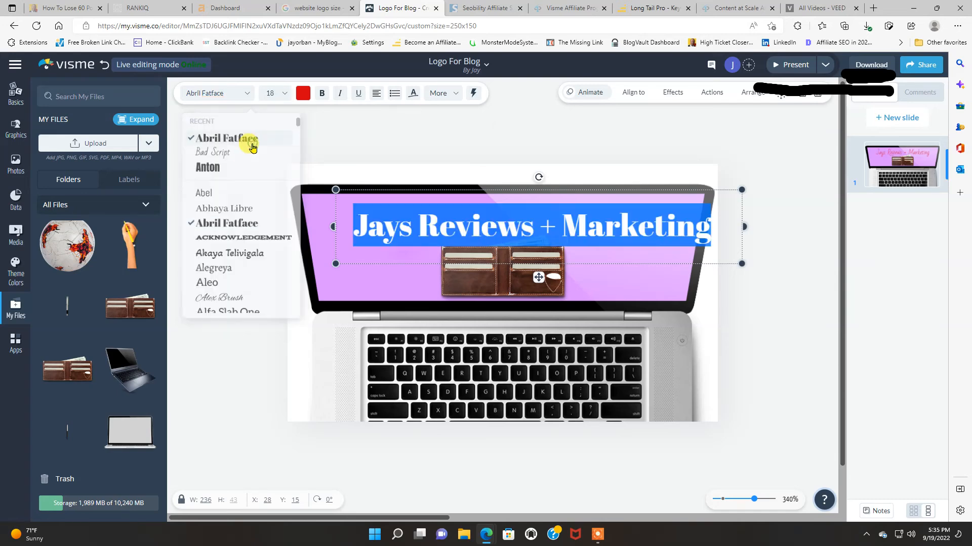
click(245, 97)
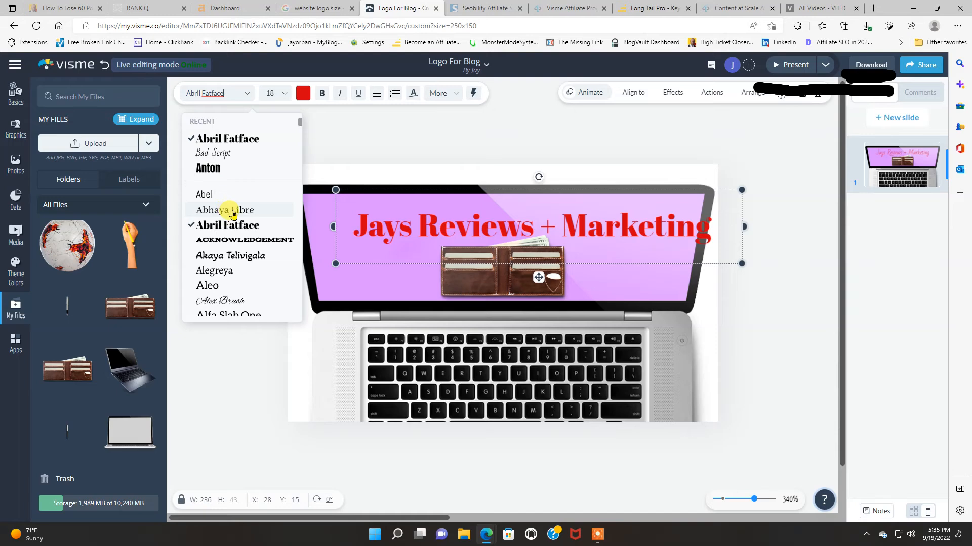
click(242, 257)
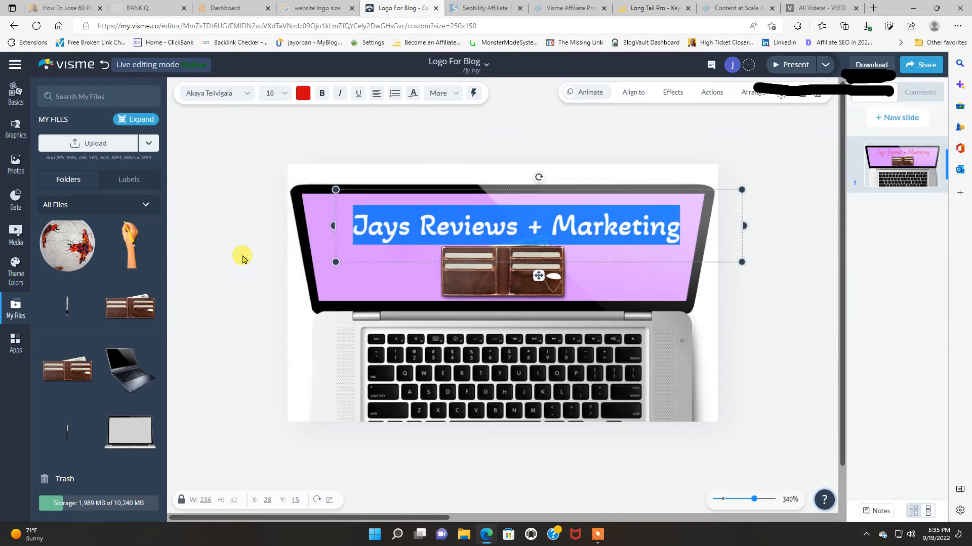
click(430, 156)
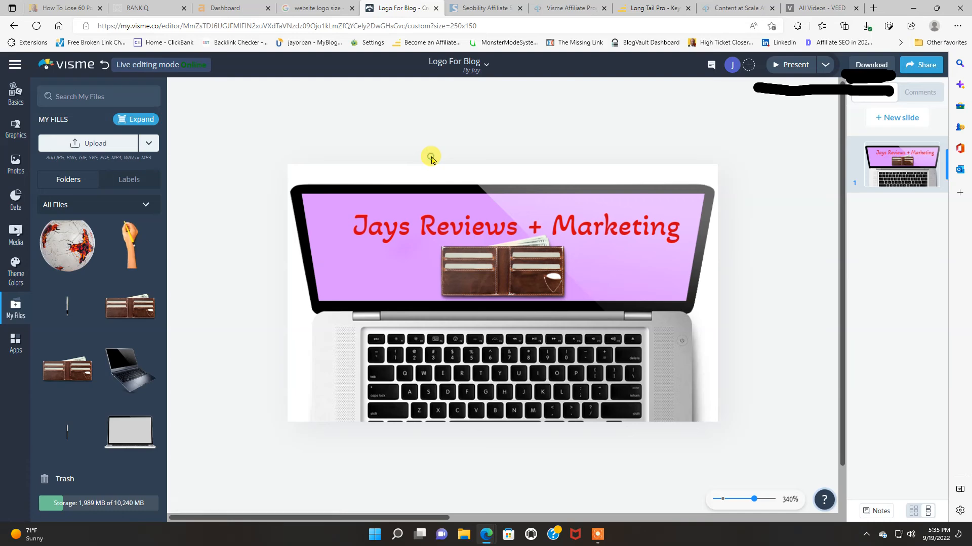
- Move the blog title up to about Y 9 so that it sits clear above the wallet
click(569, 234)
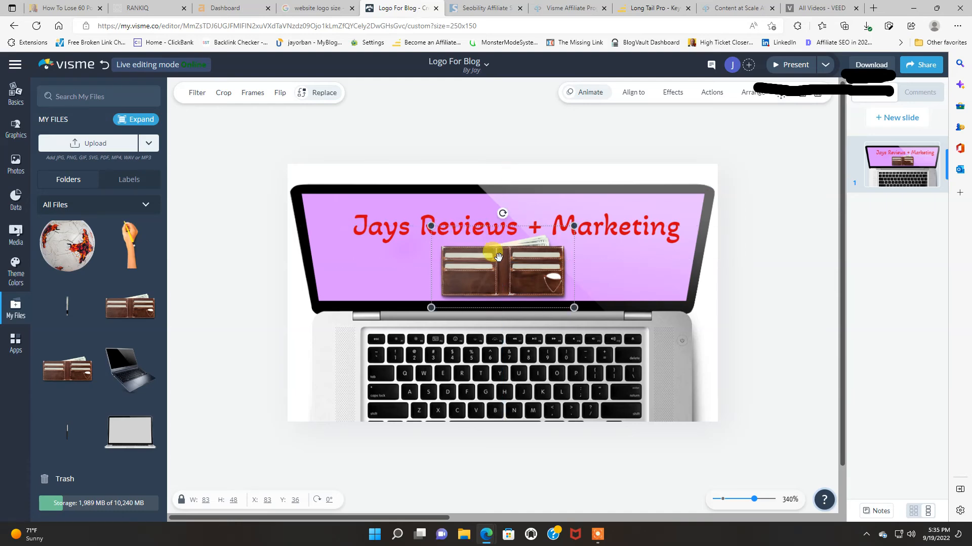
mouse_move(601, 231)
mouse_down()
mouse_move(605, 218)
mouse_move(608, 227)
mouse_up()
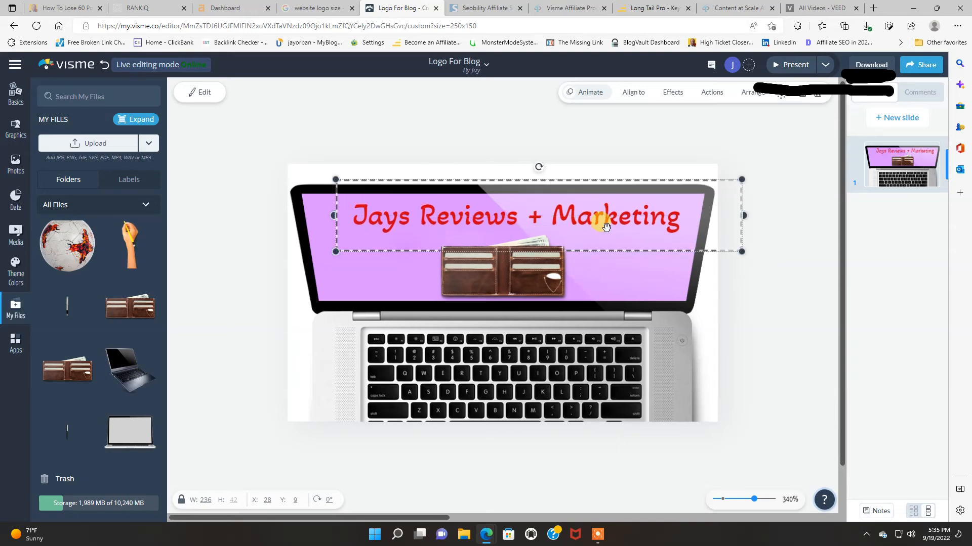
click(526, 135)
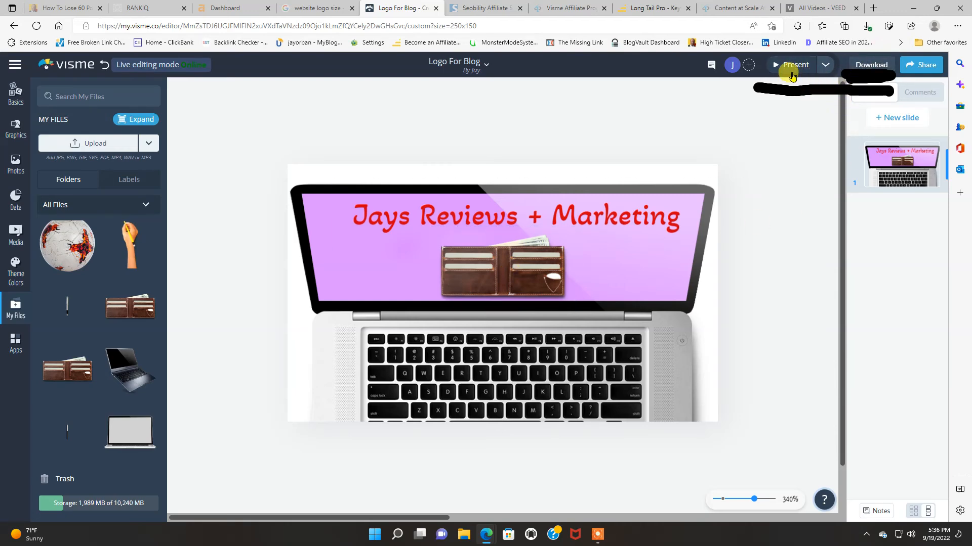
- Download all pages of the blog logo as a JPG image in high resolution
click(864, 64)
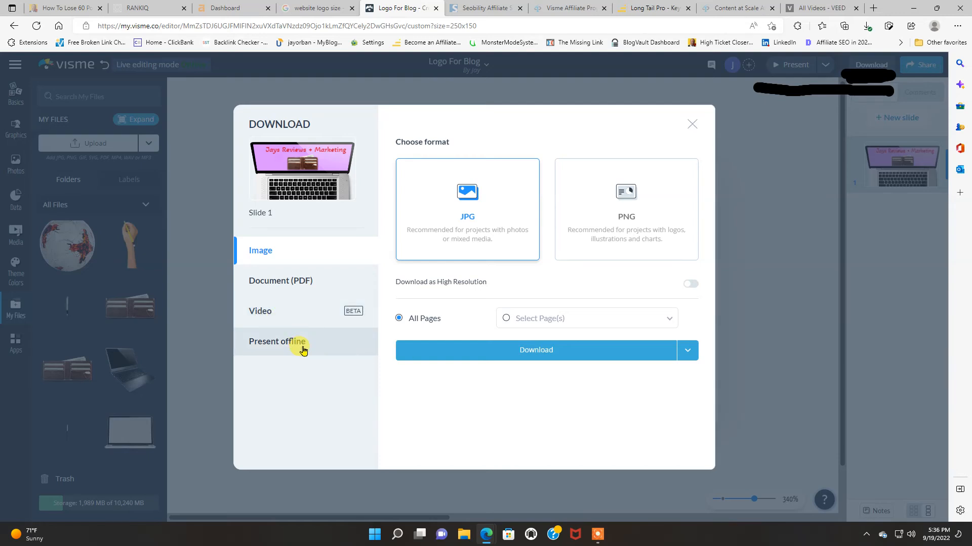
click(689, 287)
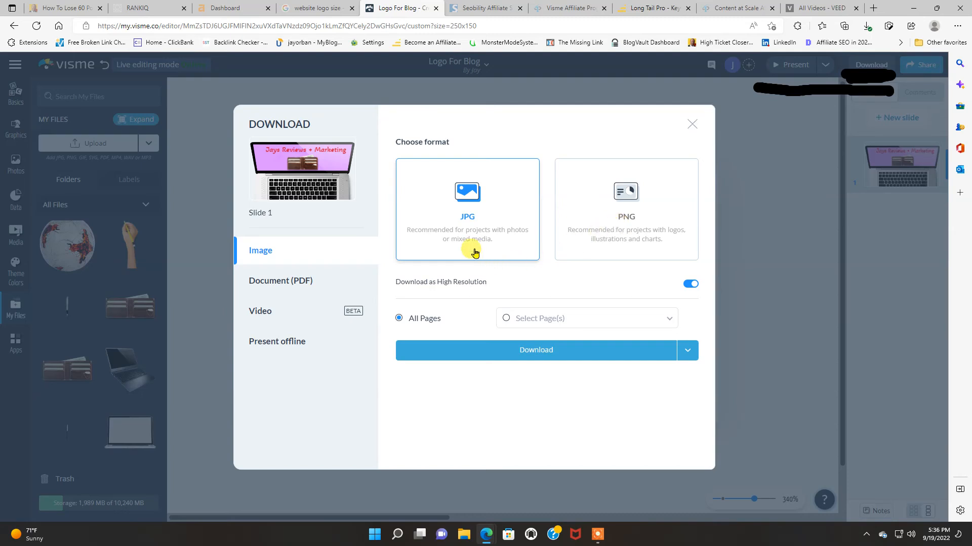
click(539, 355)
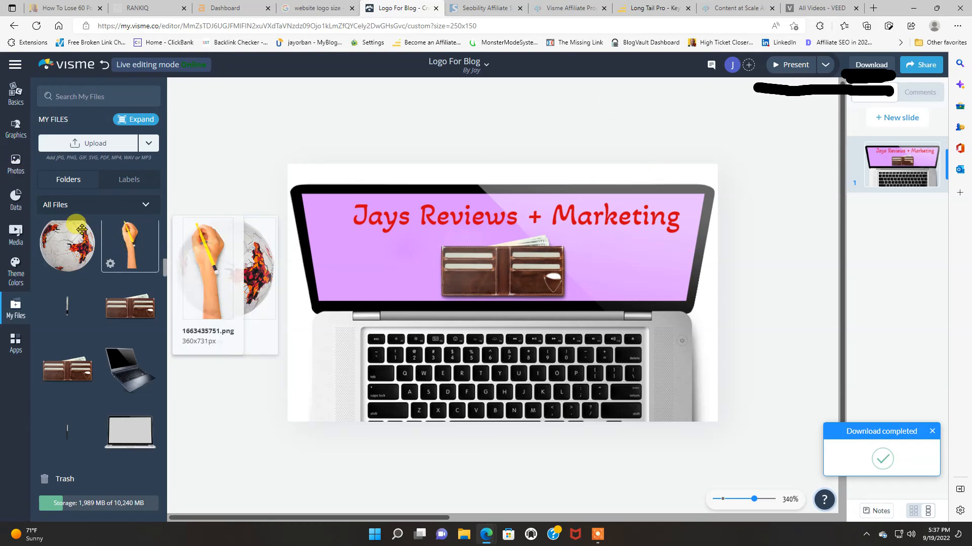
- Return to the project dashboard and look through the thumbnails of the existing projects
click(55, 66)
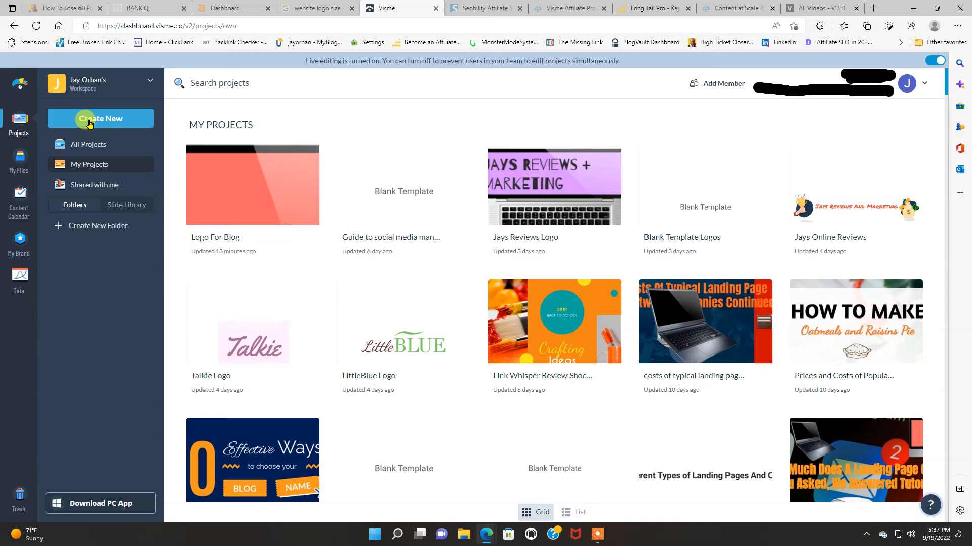
scroll(533, 318, down, 12)
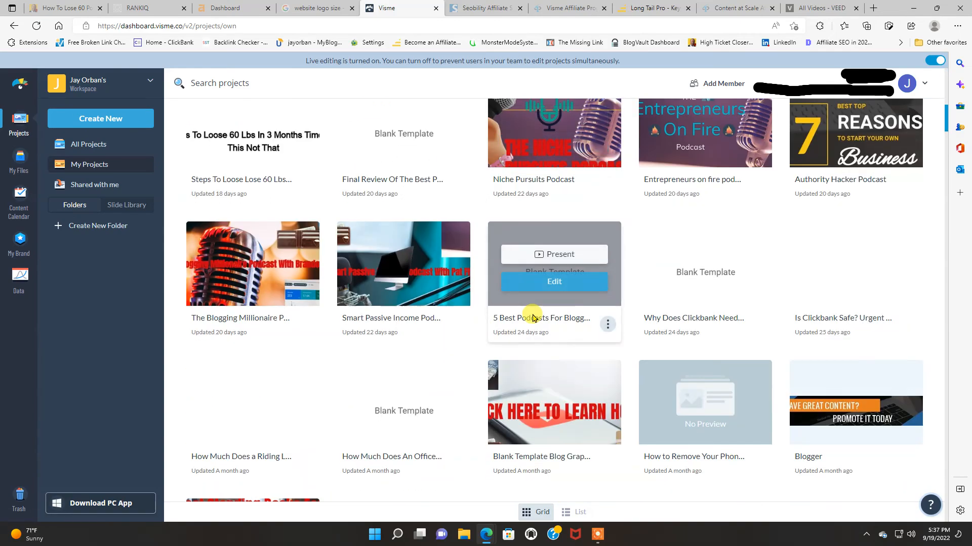
scroll(532, 318, down, 18)
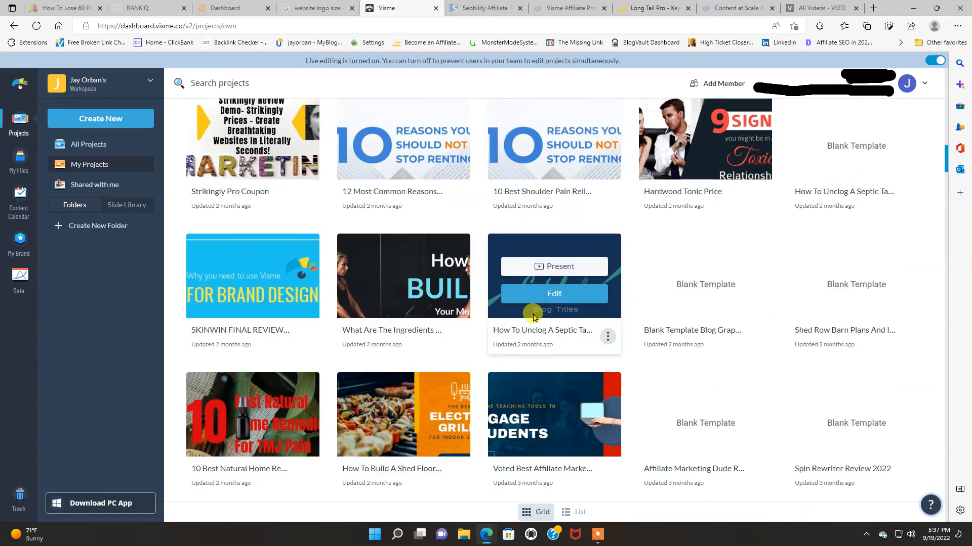
scroll(532, 318, down, 20)
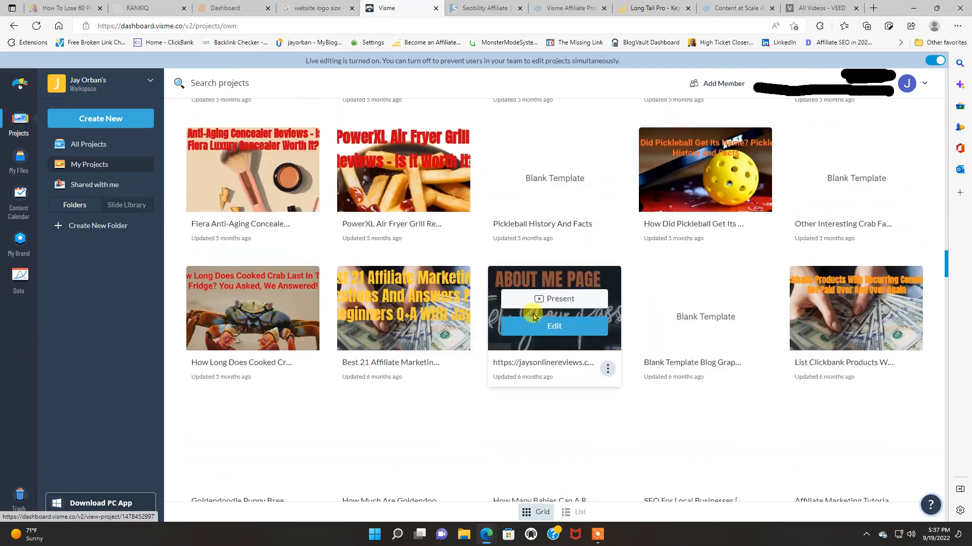
scroll(532, 317, up, 20)
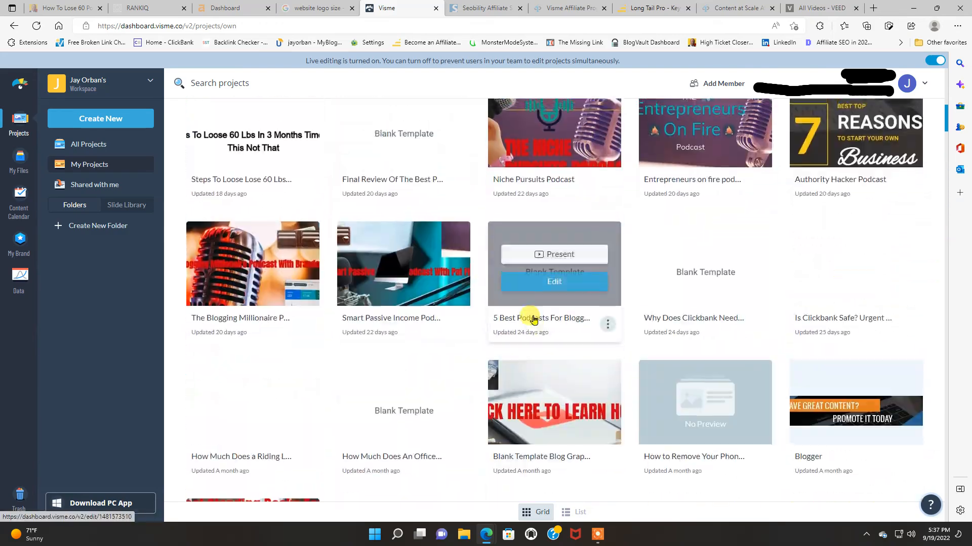
scroll(532, 317, up, 10)
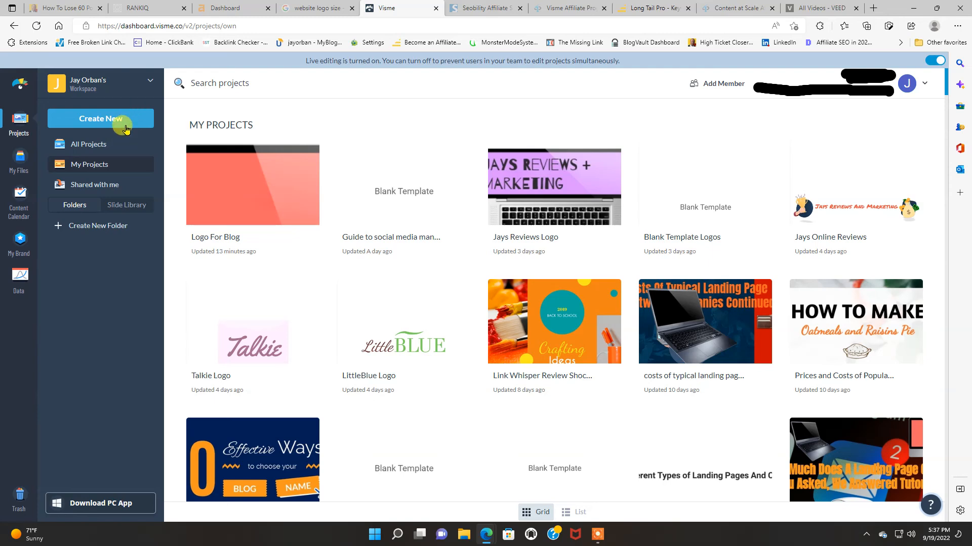
- Start creating a new project and show the Logos category among the additional template types
click(126, 130)
mouse_move(125, 144)
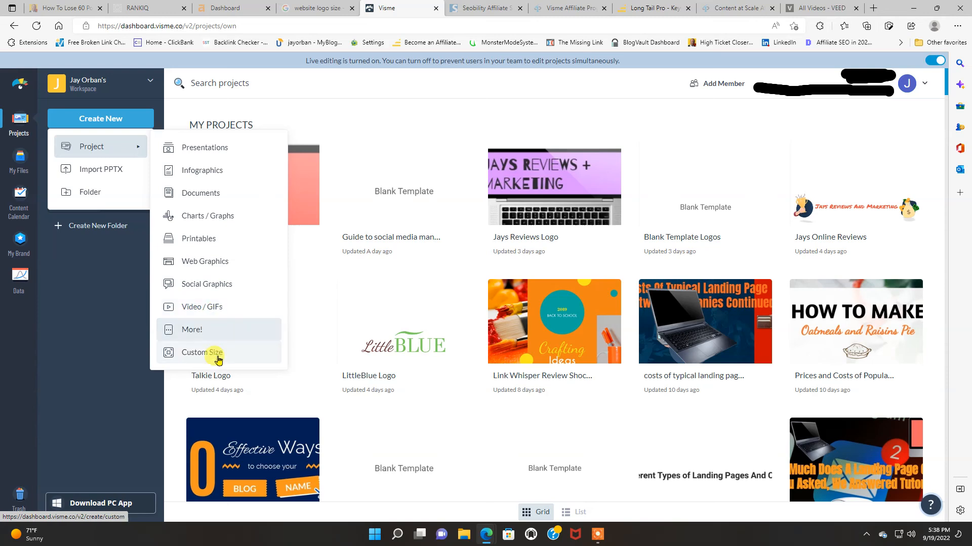
click(218, 330)
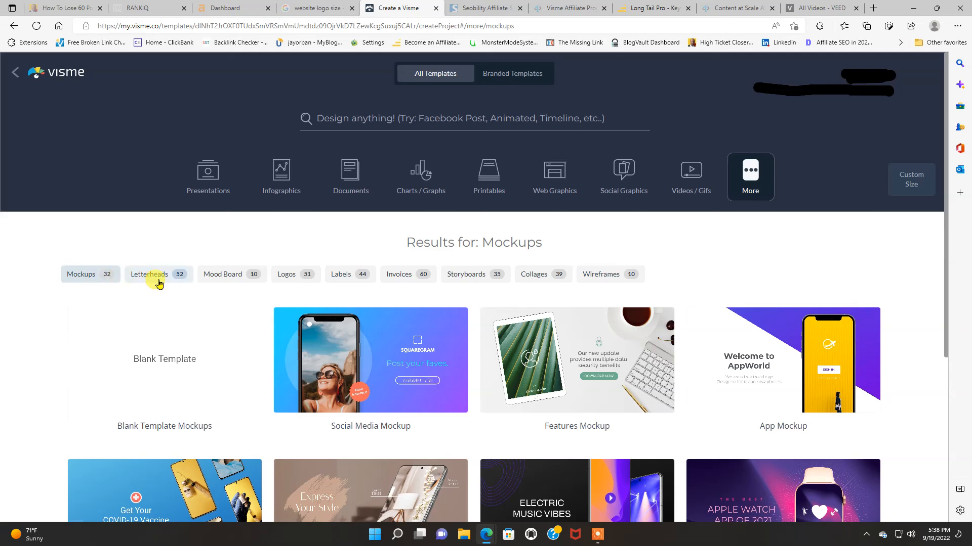
click(292, 283)
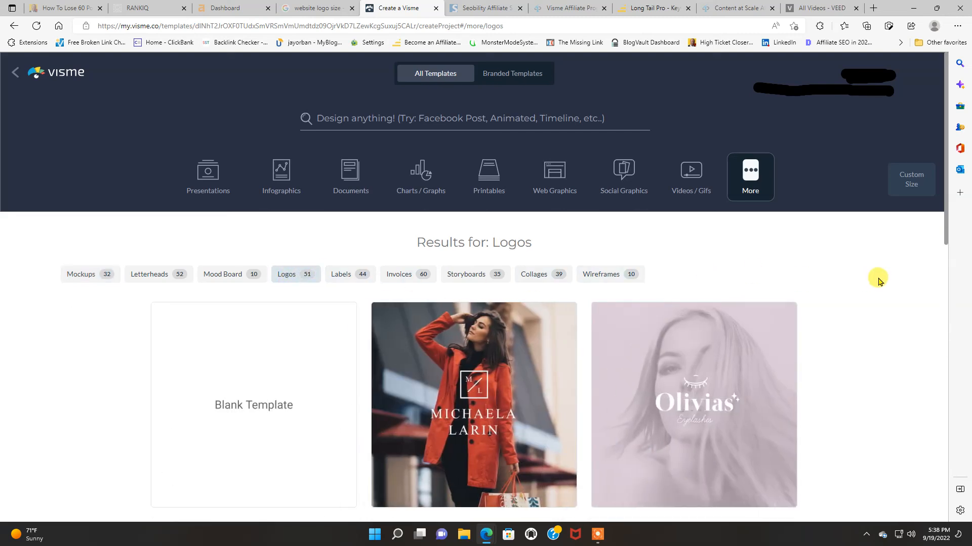
- Look through the whole collection of logo templates for design ideas, then return to its beginning
scroll(879, 278, down, 3)
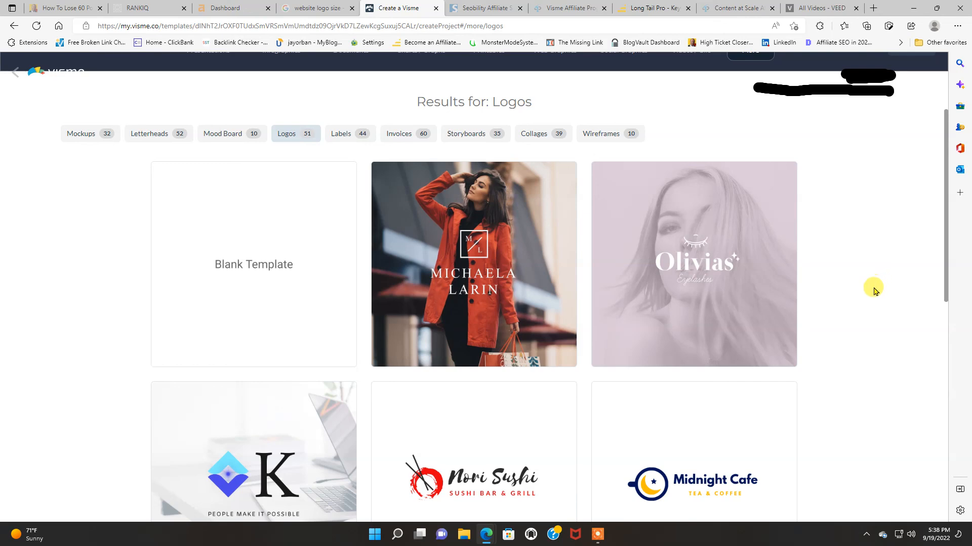
scroll(878, 287, down, 3)
scroll(875, 289, up, 2)
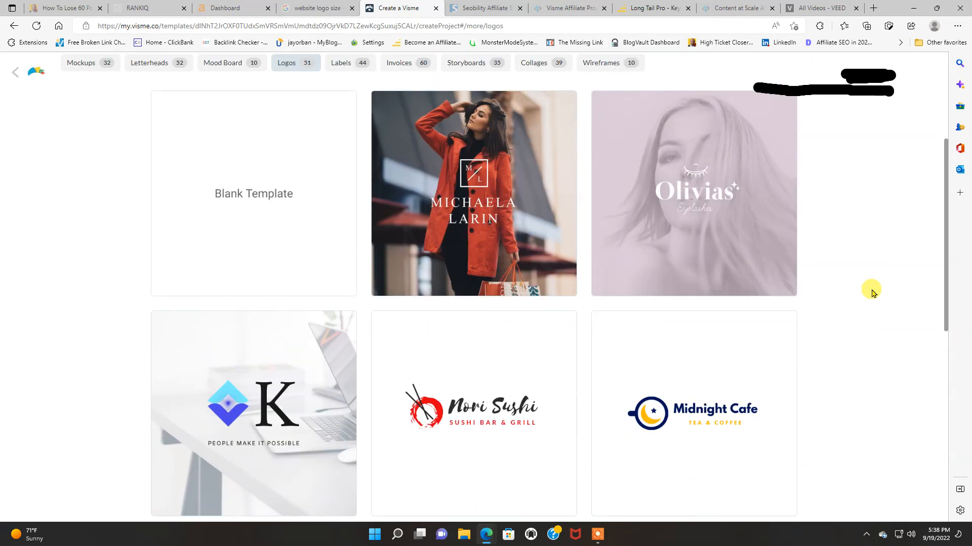
scroll(872, 293, up, 3)
scroll(870, 291, down, 3)
scroll(406, 394, down, 3)
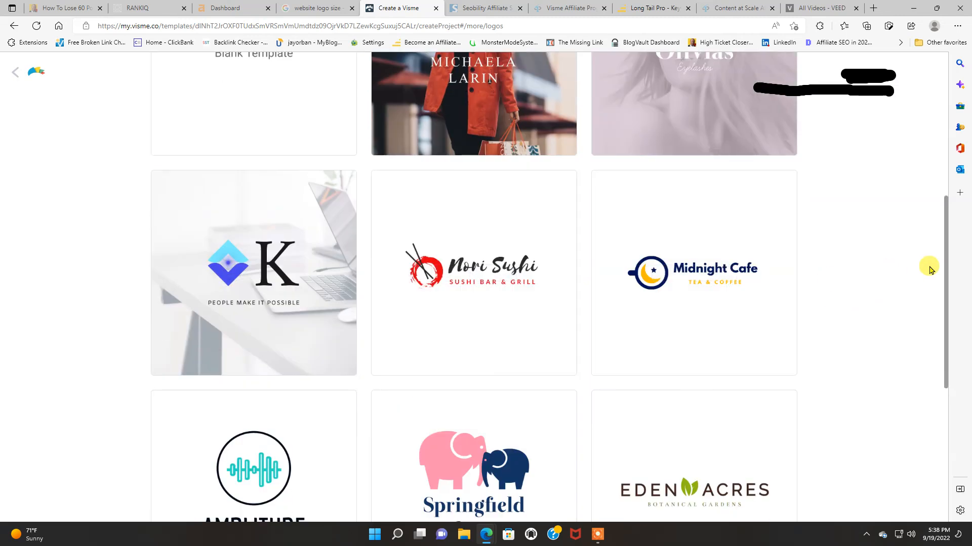
scroll(929, 270, down, 4)
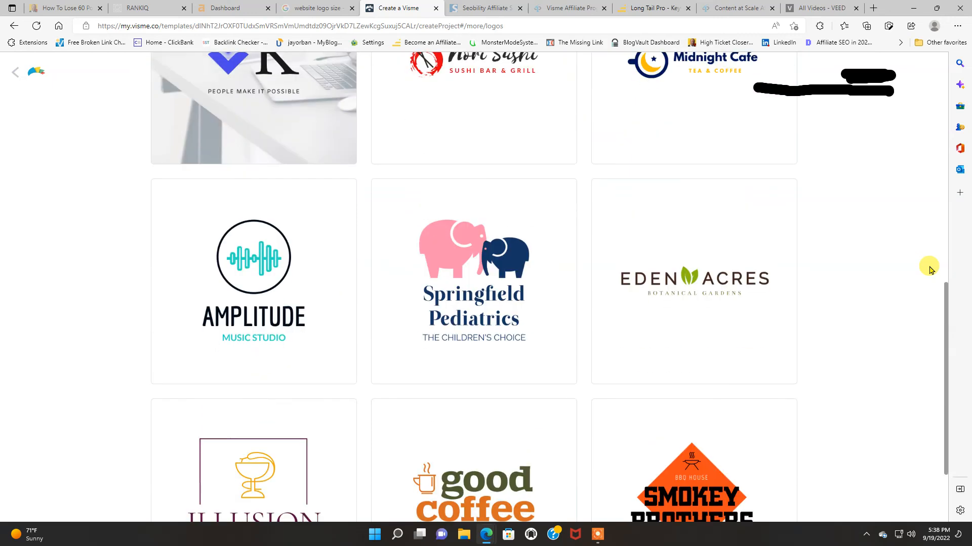
scroll(929, 269, down, 3)
scroll(929, 270, down, 3)
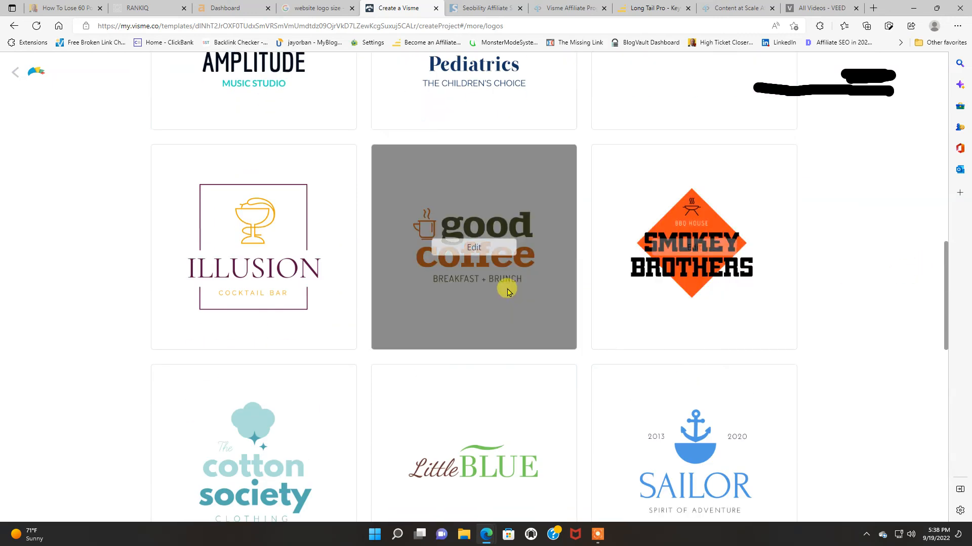
mouse_move(266, 292)
scroll(266, 290, down, 6)
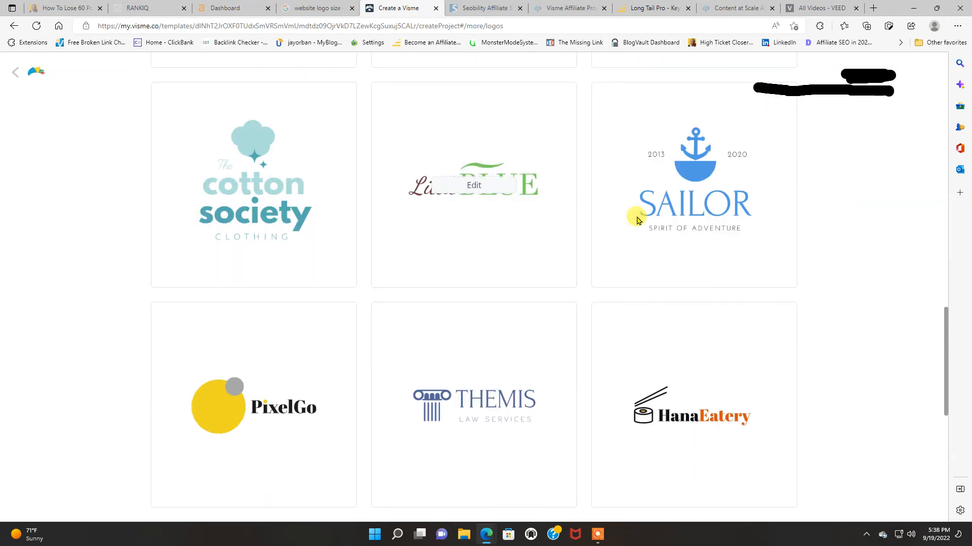
scroll(922, 263, down, 4)
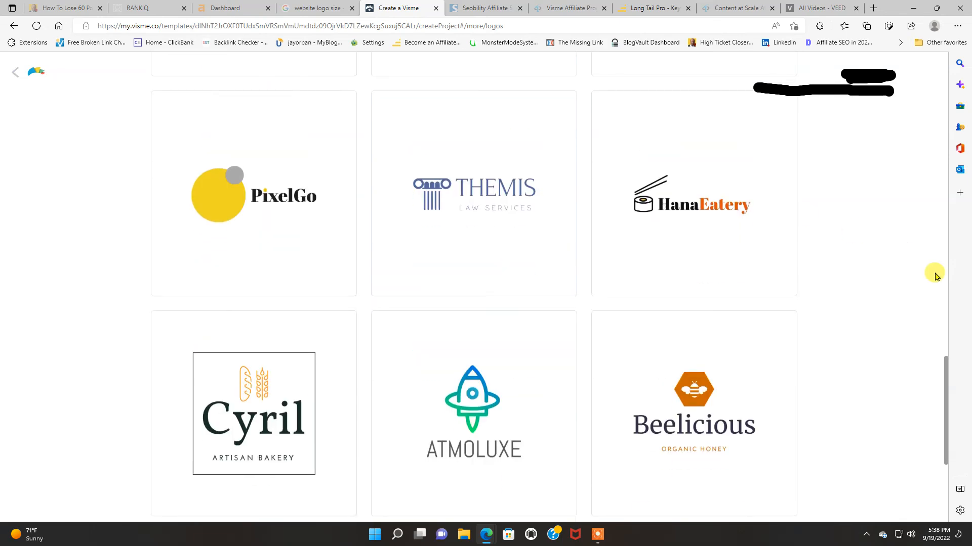
scroll(935, 275, down, 9)
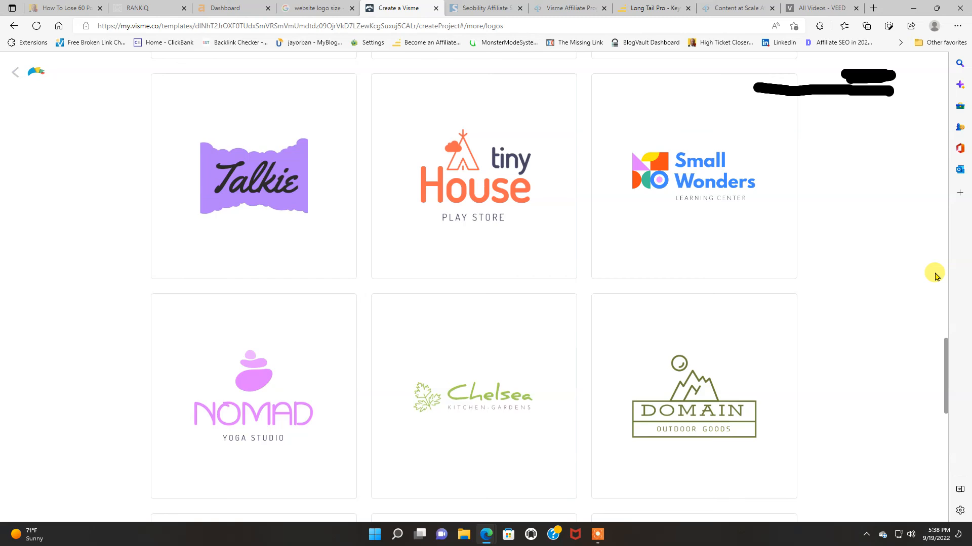
scroll(935, 276, down, 4)
scroll(935, 276, down, 8)
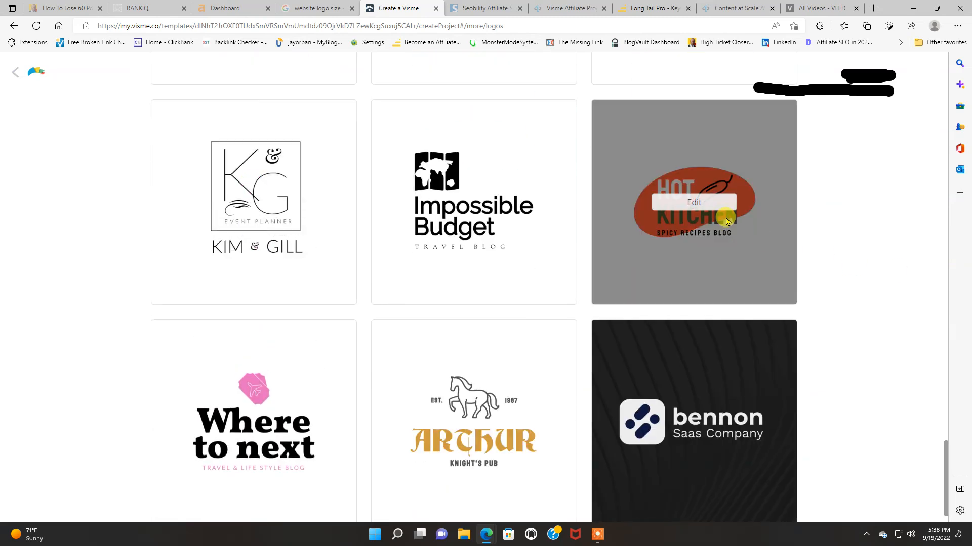
scroll(876, 220, down, 1)
scroll(876, 222, down, 1)
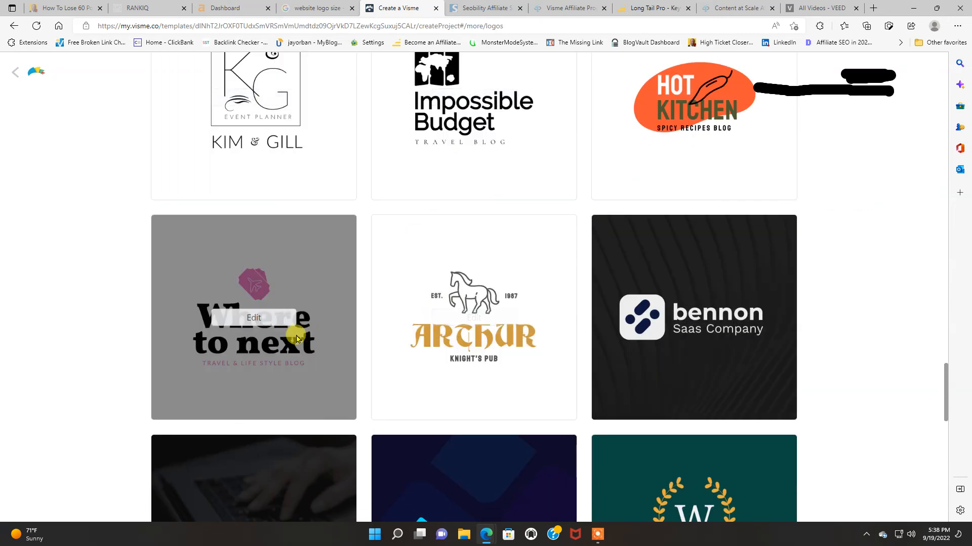
scroll(857, 329, down, 4)
scroll(857, 329, down, 15)
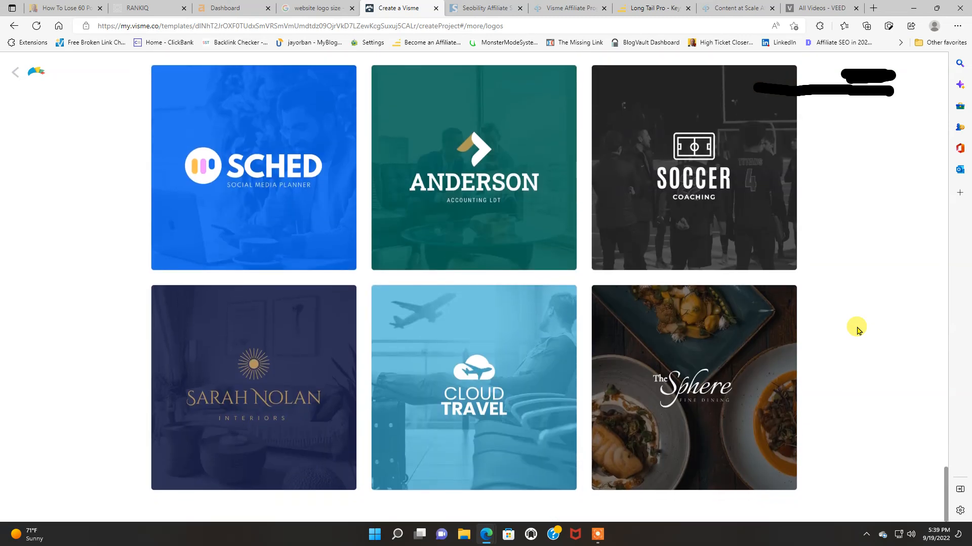
scroll(858, 328, up, 20)
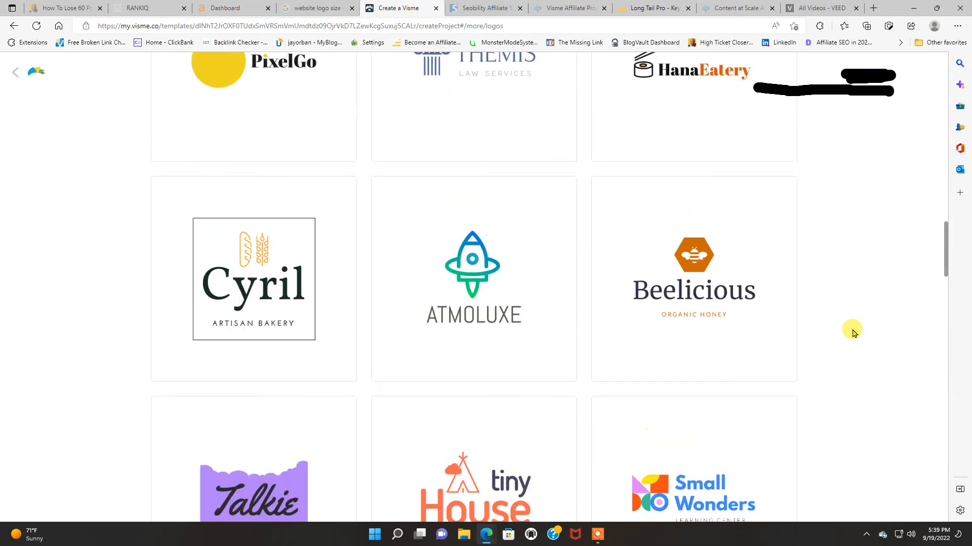
scroll(852, 332, up, 15)
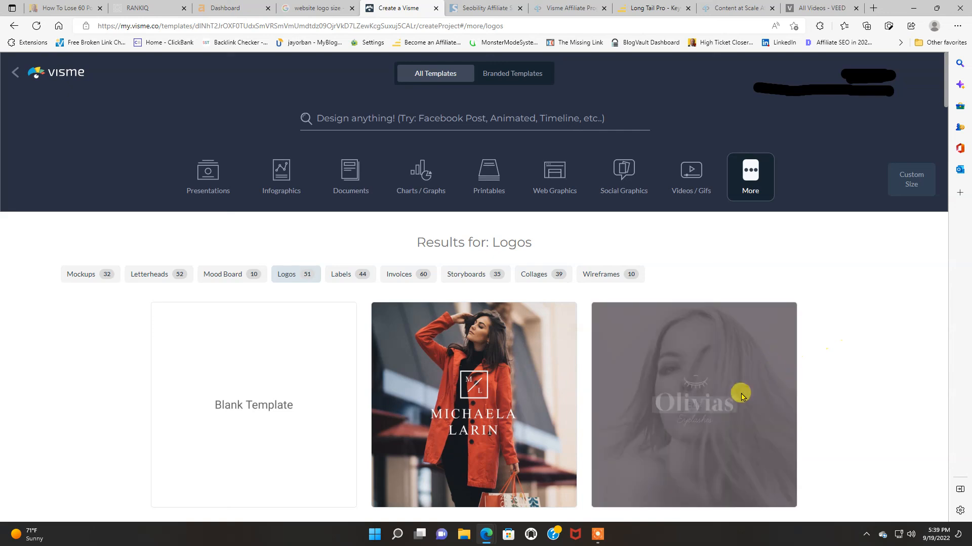
click(600, 534)
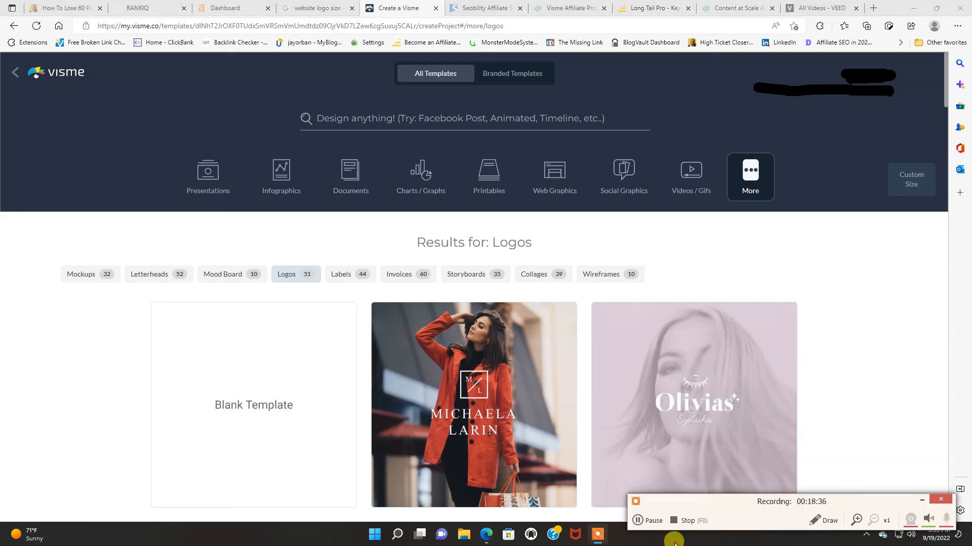